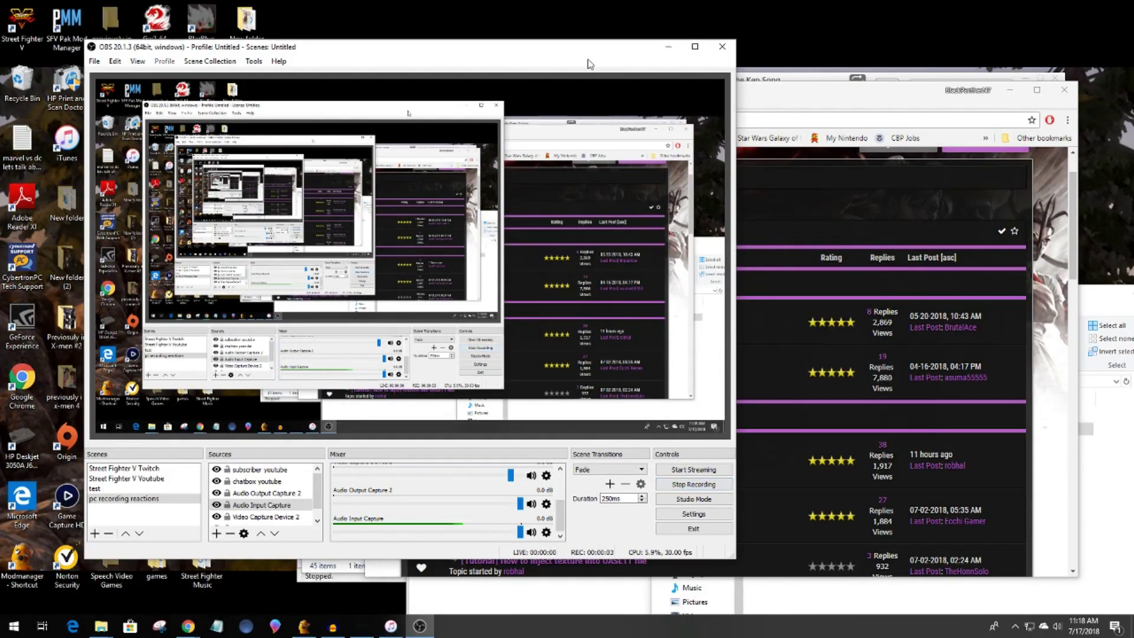
# Minimize OBS, move the browser window aside, and look through Modder Base's Tools, Tutorials & Resources thread list.
pyautogui.click(670, 52)
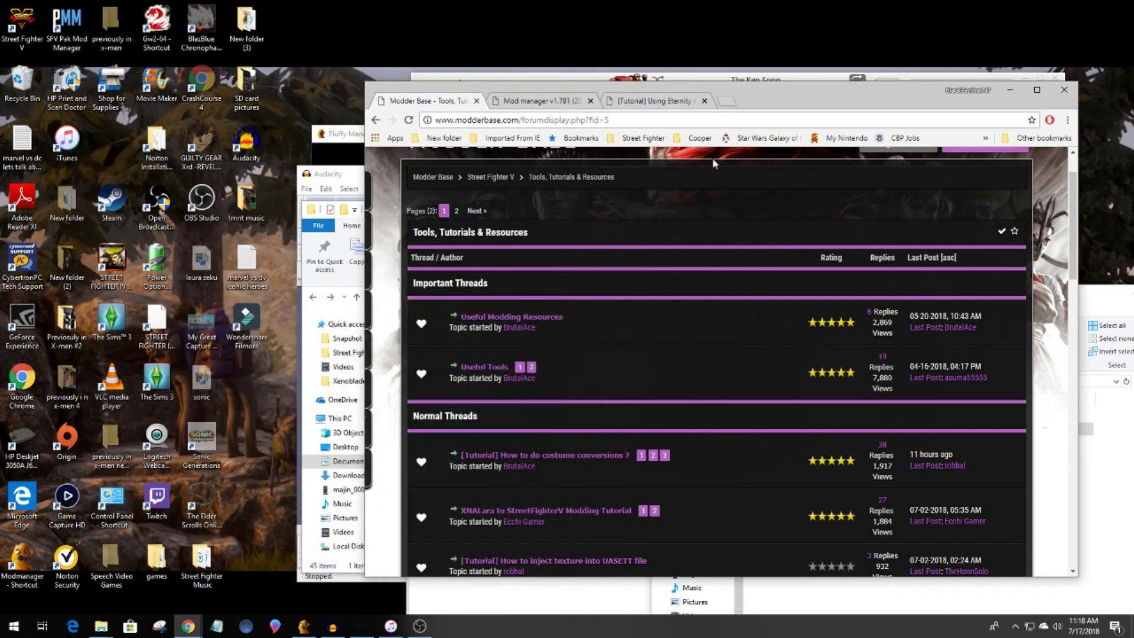
pyautogui.moveTo(772, 86); pyautogui.dragTo(420, 39)
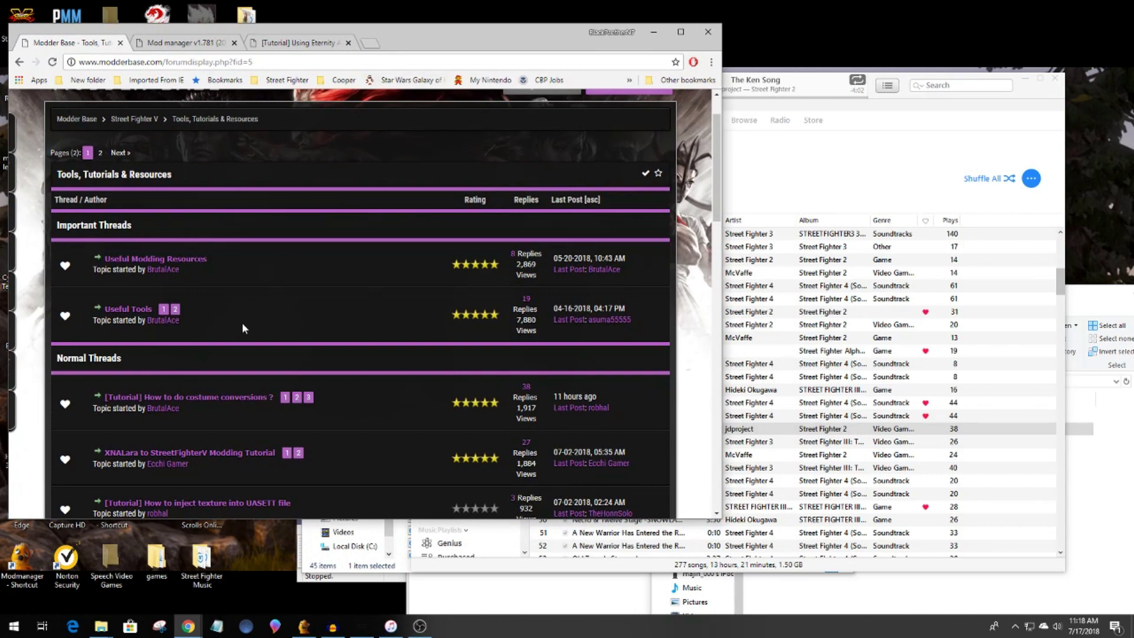
pyautogui.scroll(1, 240, 324)
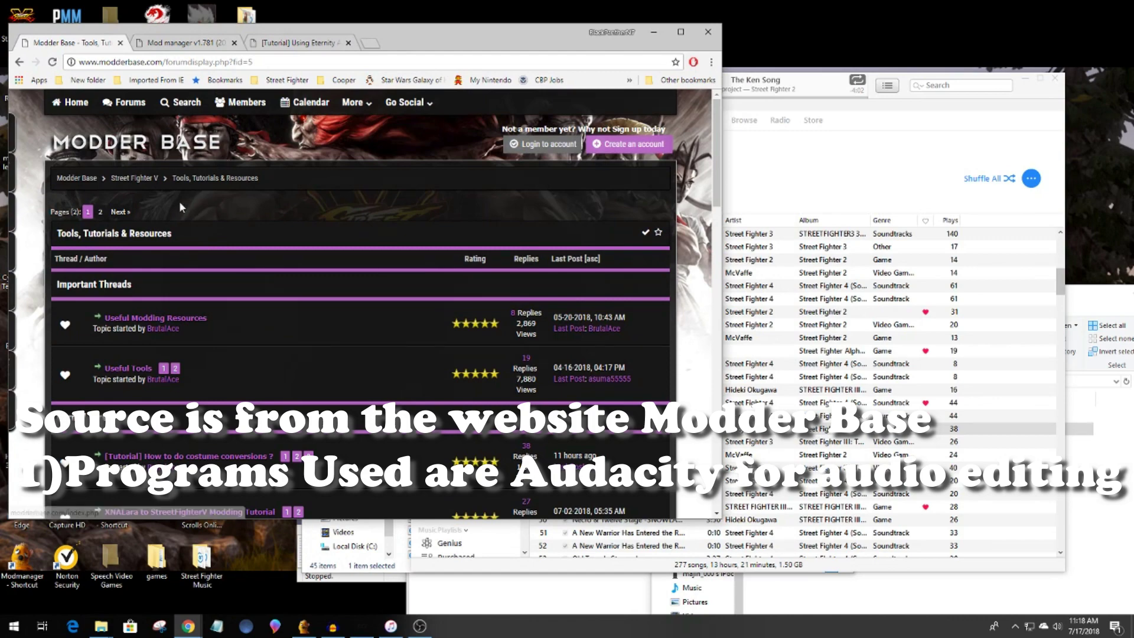
pyautogui.scroll(-3, 201, 372)
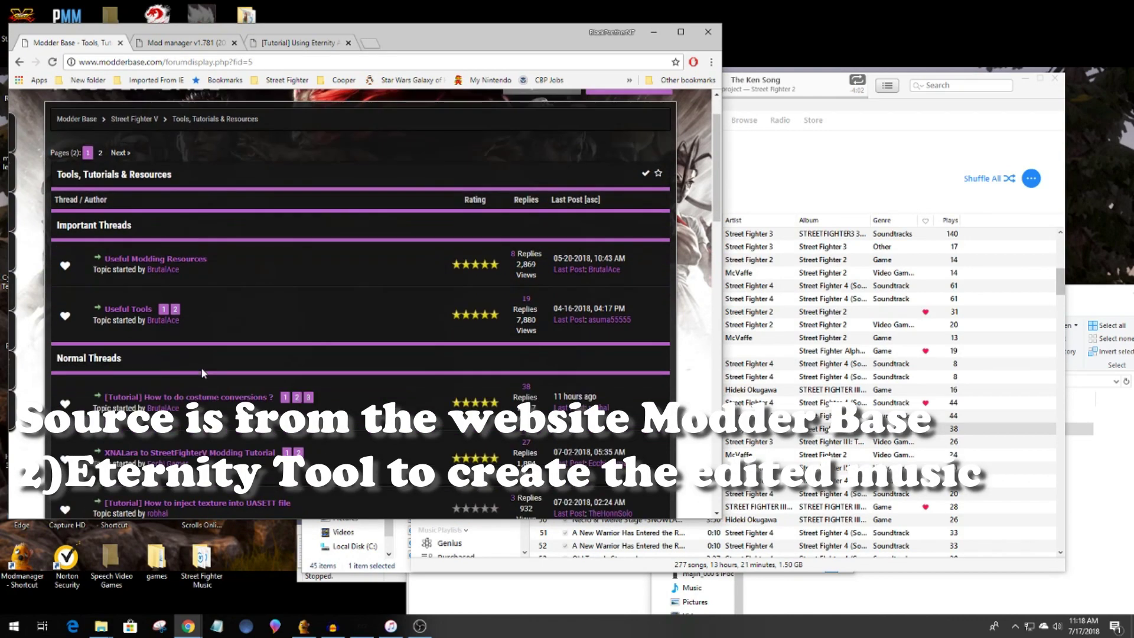
pyautogui.scroll(-3, 203, 374)
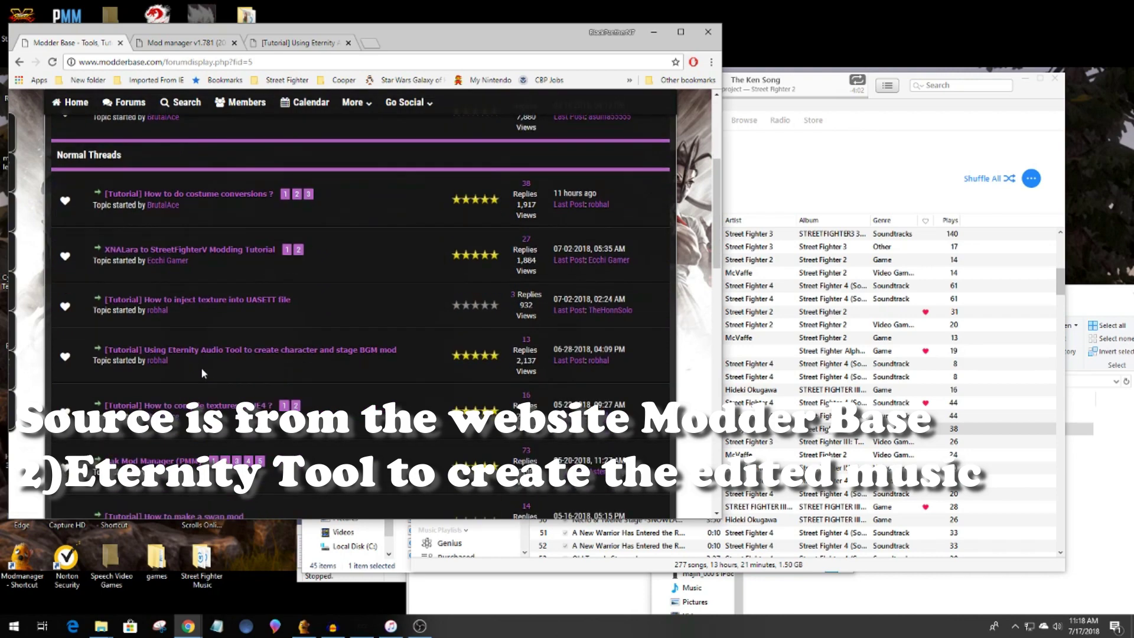
pyautogui.scroll(-5, 203, 373)
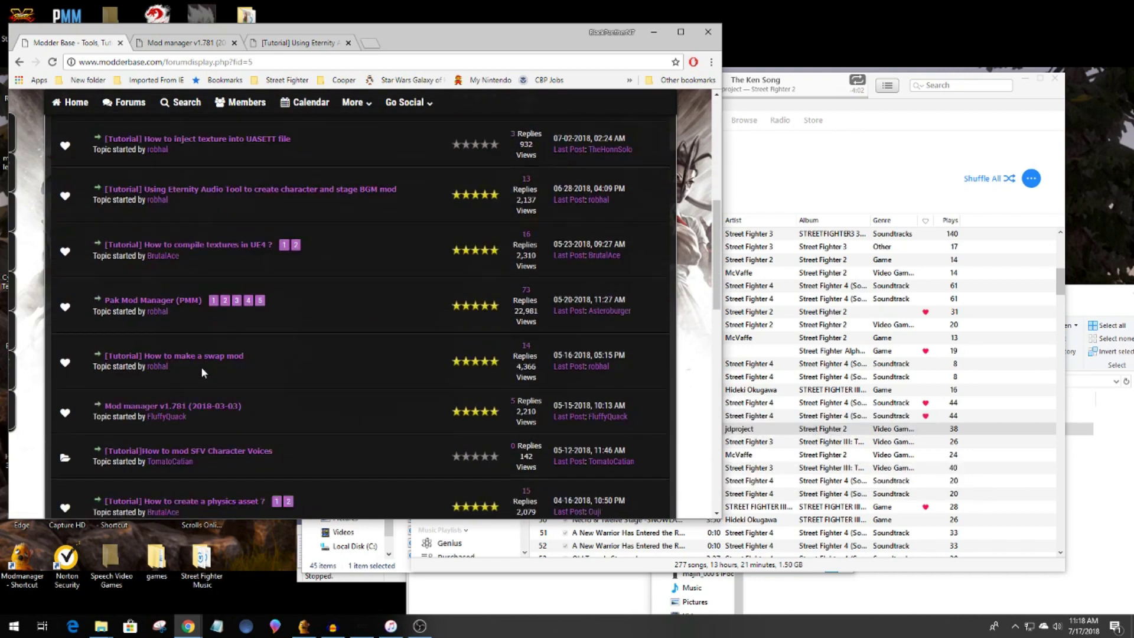
# Switch to the Mod manager v1.781 thread and read its download link and installation instructions.
pyautogui.click(184, 42)
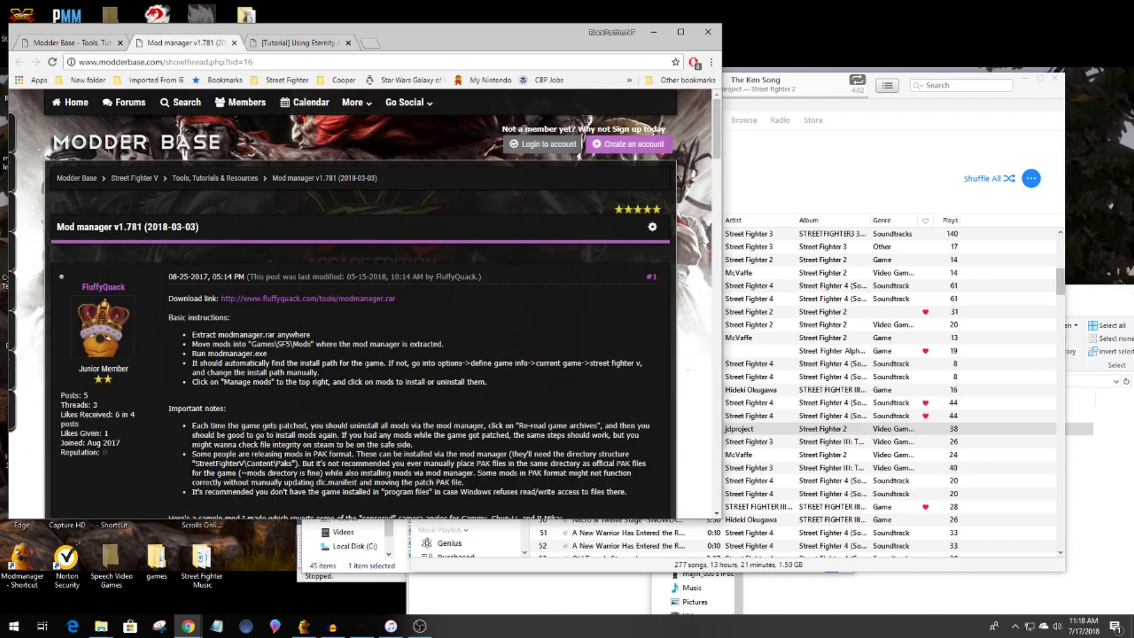
pyautogui.scroll(-1, 121, 313)
pyautogui.scroll(-1, 365, 368)
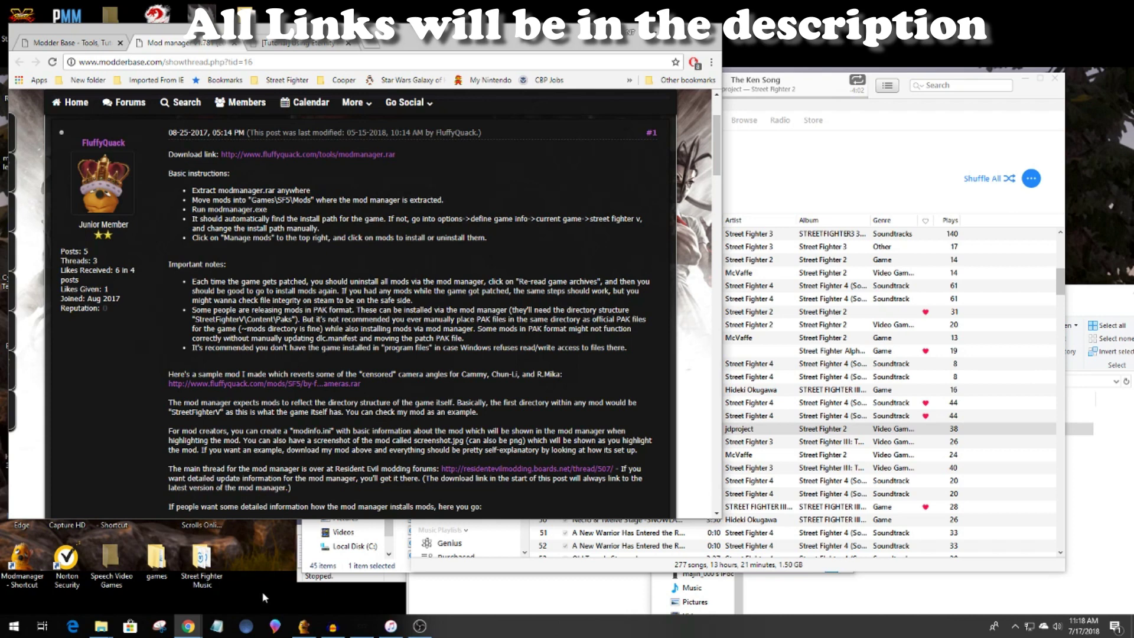
# Switch to Fluffy Manager 5000 to view its Street Fighter V main menu, then minimize it.
pyautogui.click(303, 626)
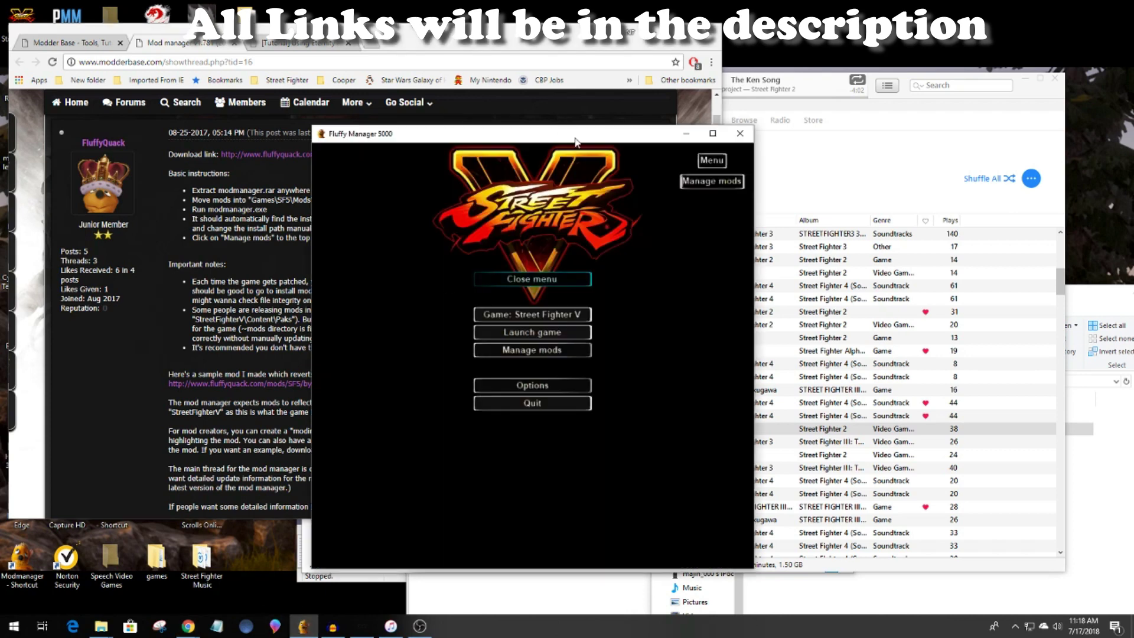
pyautogui.moveTo(575, 140); pyautogui.dragTo(702, 114)
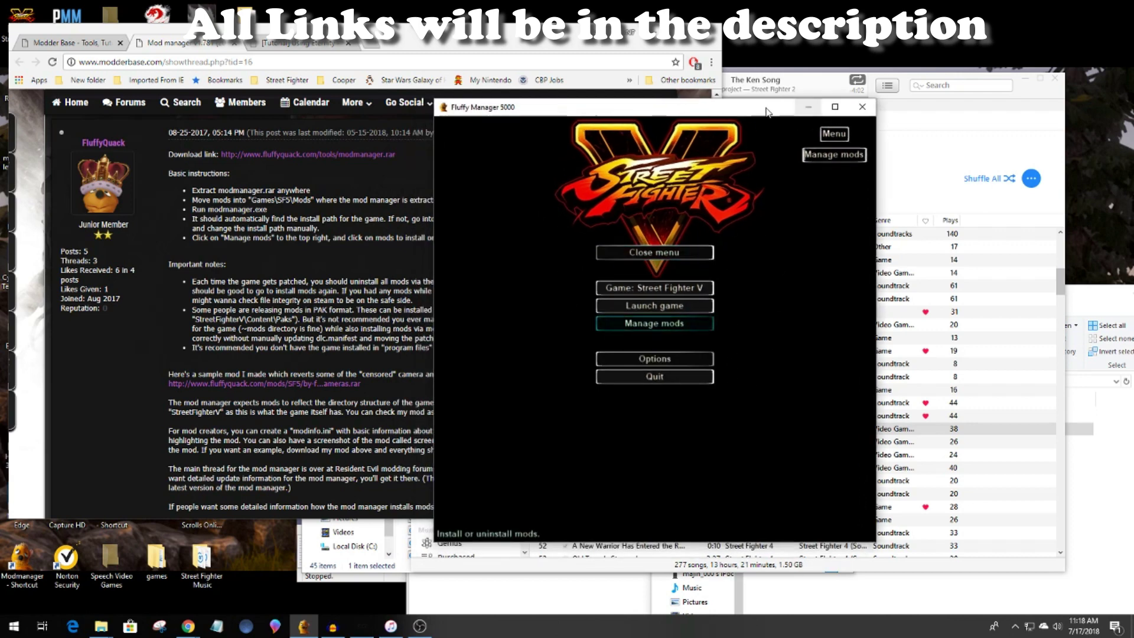
pyautogui.moveTo(769, 111); pyautogui.dragTo(507, 164)
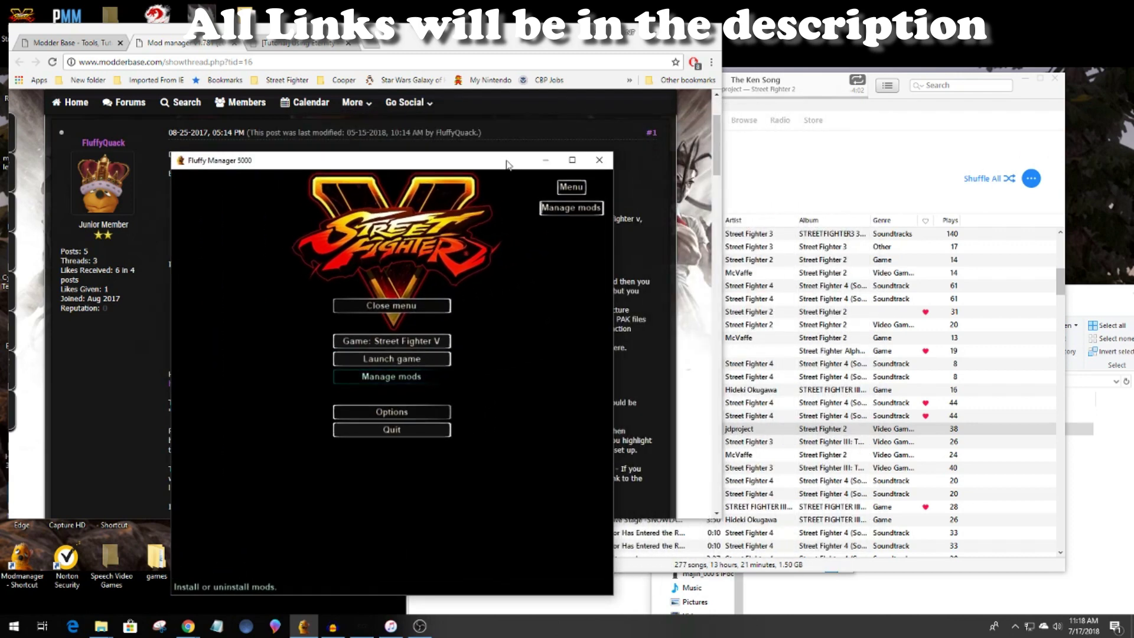
pyautogui.click(545, 162)
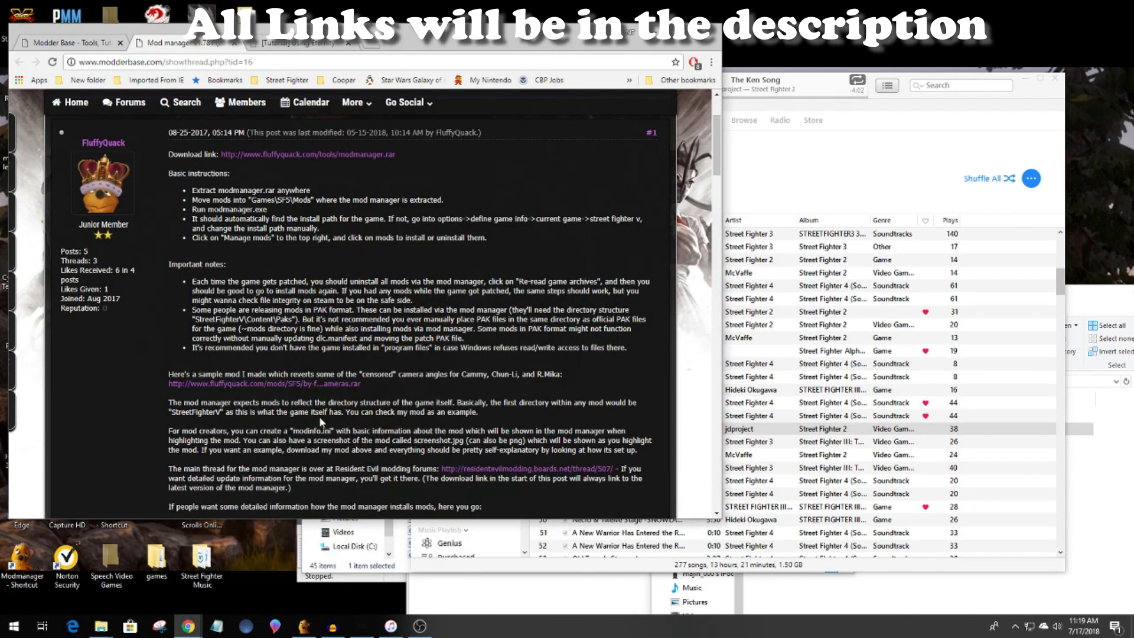
# Read through the Eternity Audio Tool tutorial thread, covering its download links, template list and numbered music-swap instructions.
pyautogui.click(302, 44)
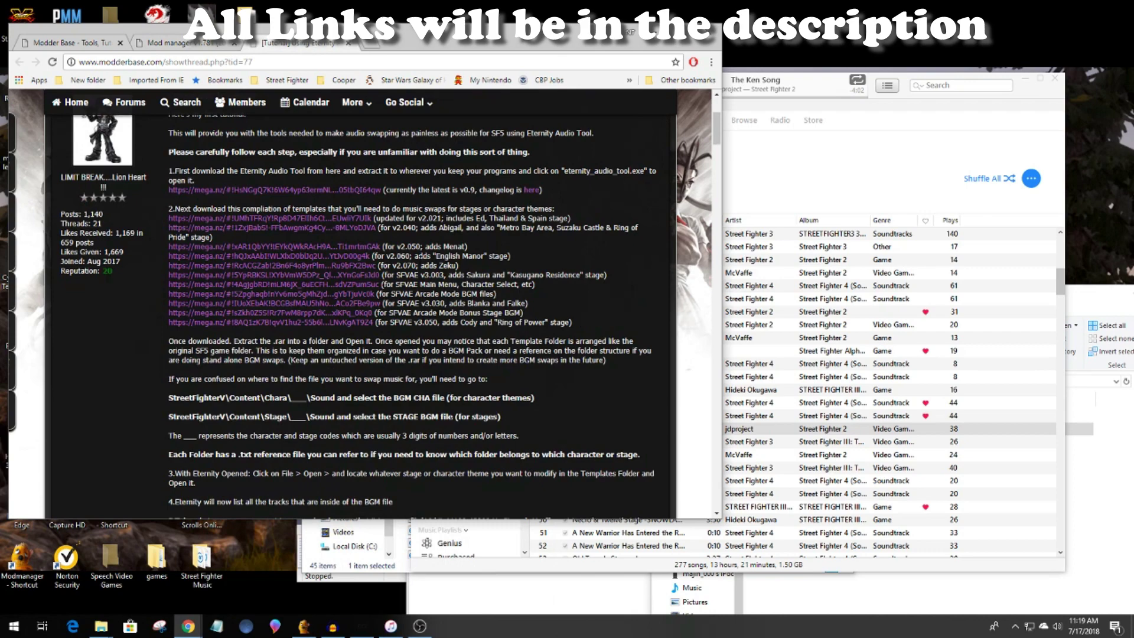
pyautogui.scroll(3, 418, 260)
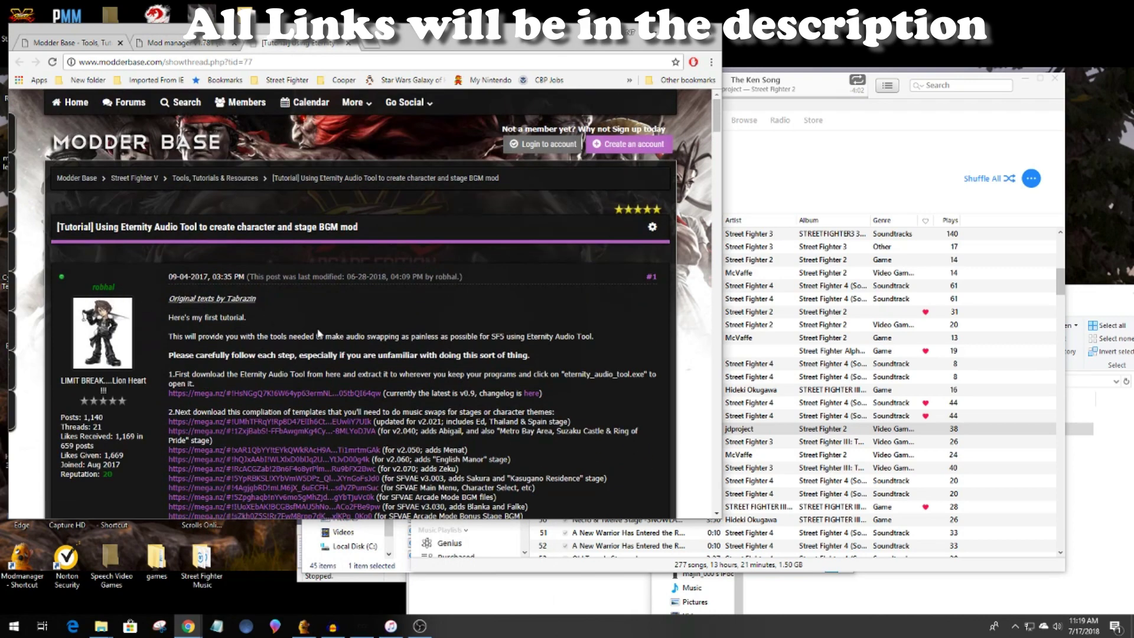
pyautogui.scroll(-3, 319, 331)
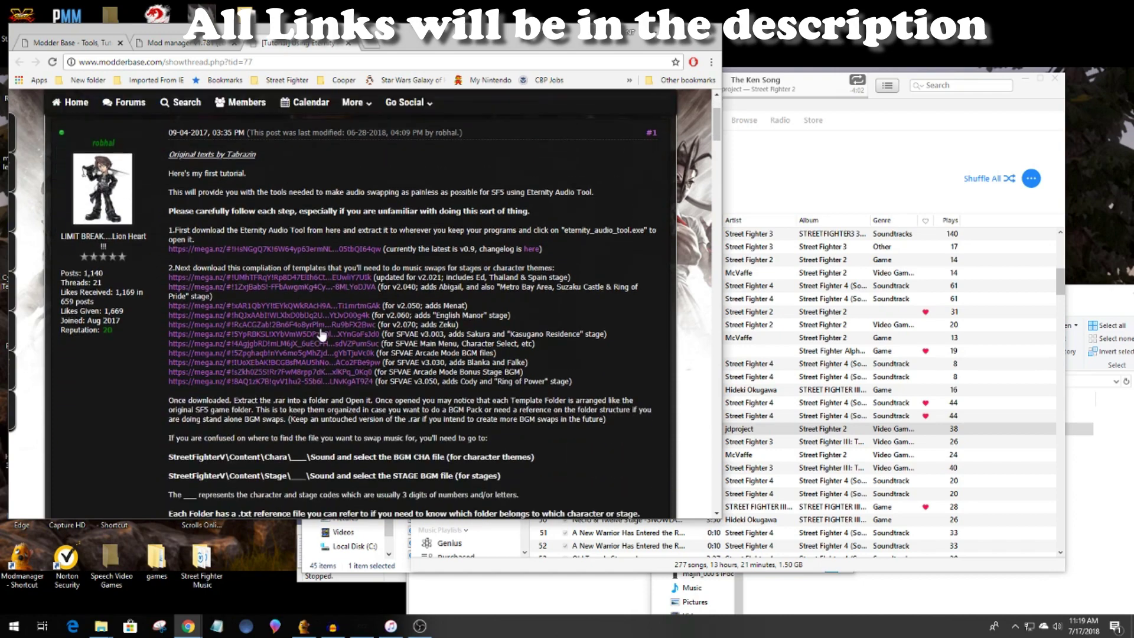
pyautogui.scroll(-1, 328, 327)
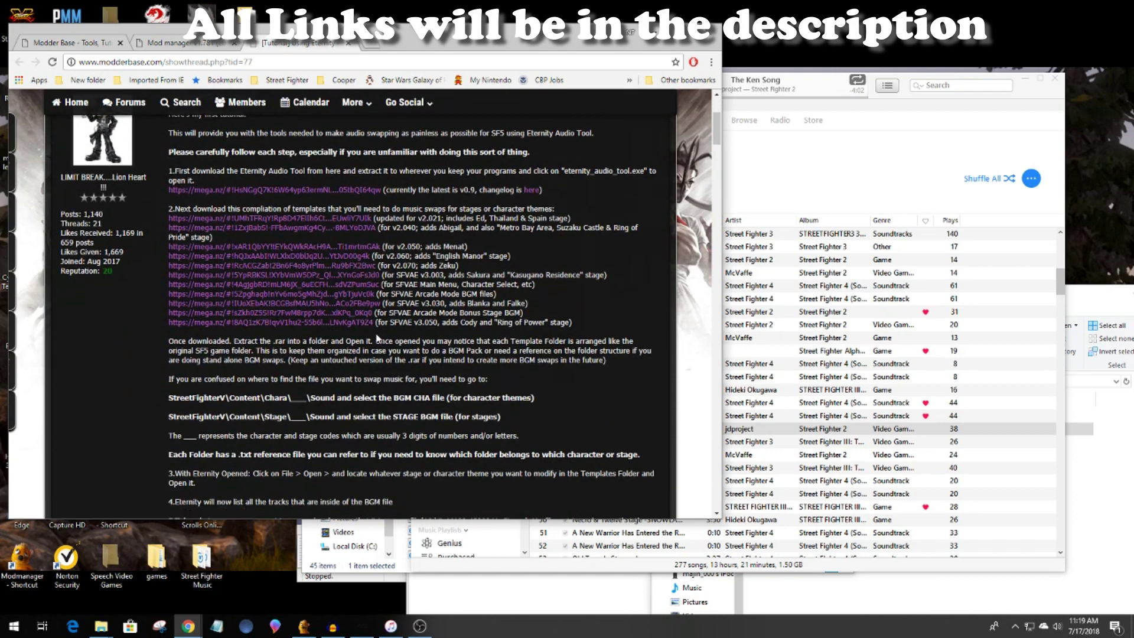
pyautogui.scroll(1, 328, 327)
pyautogui.scroll(3, 384, 339)
pyautogui.scroll(-7, 385, 339)
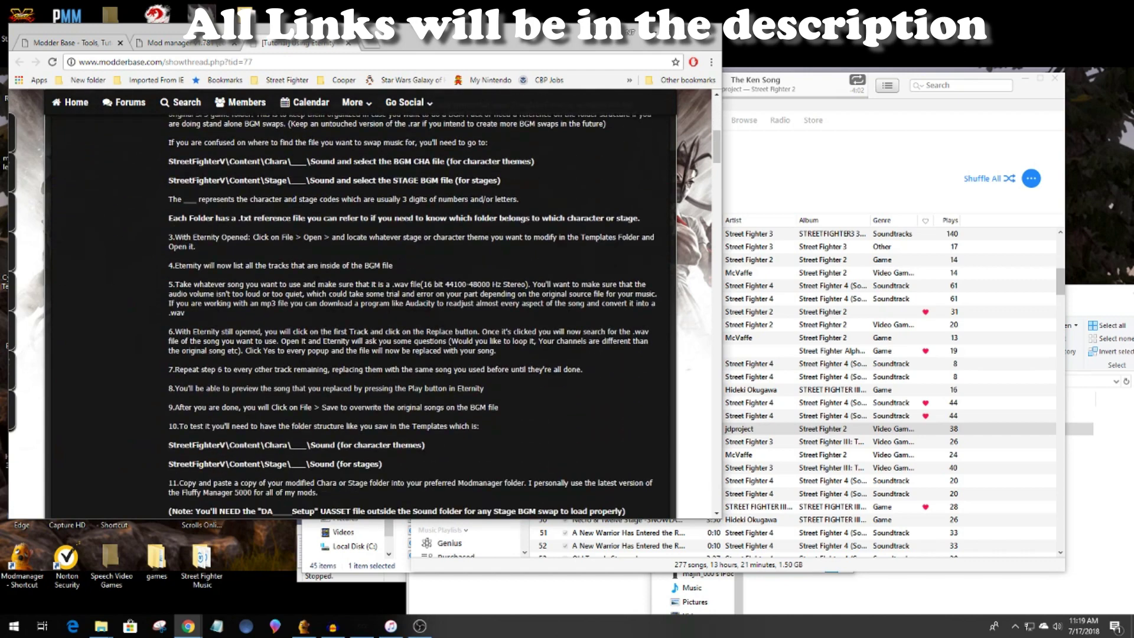
pyautogui.scroll(-1, 363, 316)
pyautogui.scroll(-1, 414, 317)
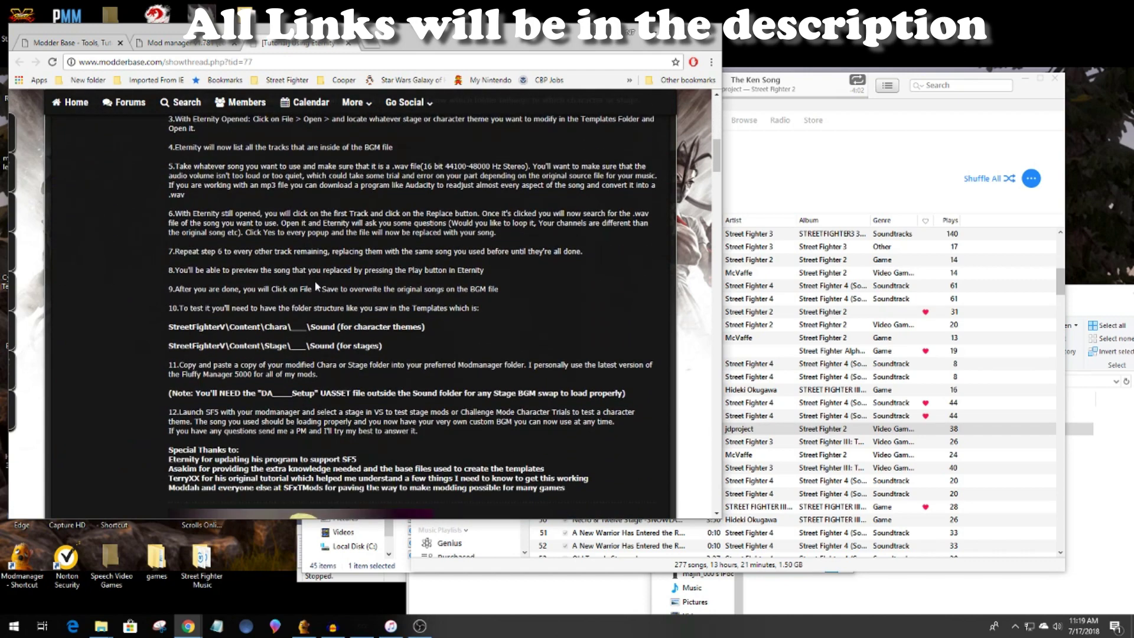
pyautogui.scroll(-1, 317, 286)
pyautogui.scroll(-2, 317, 286)
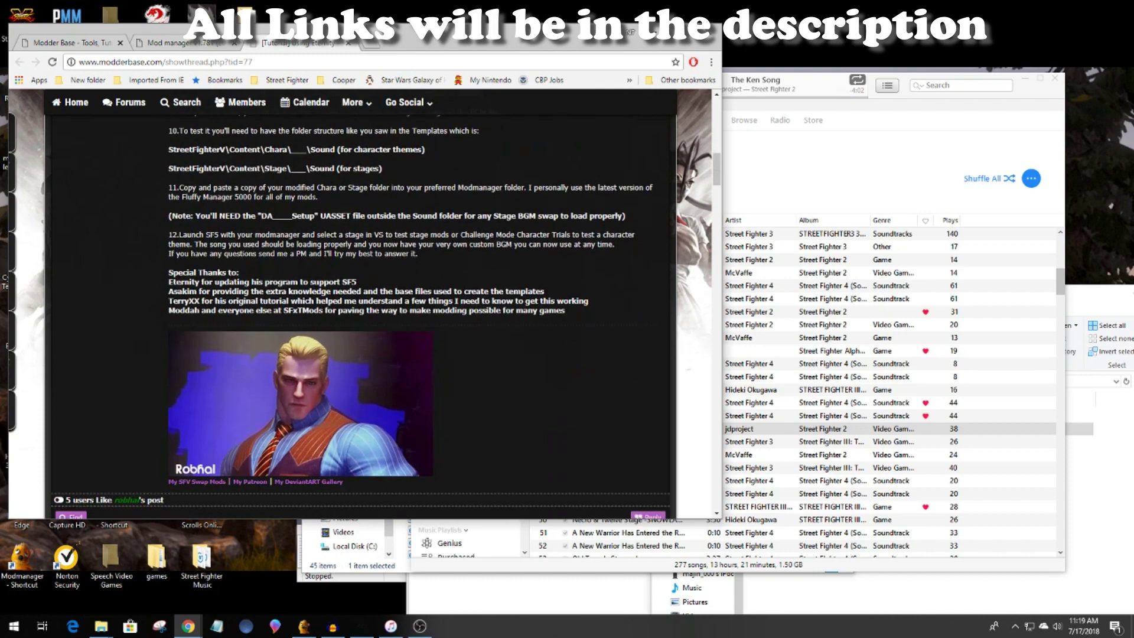
pyautogui.scroll(12, 425, 292)
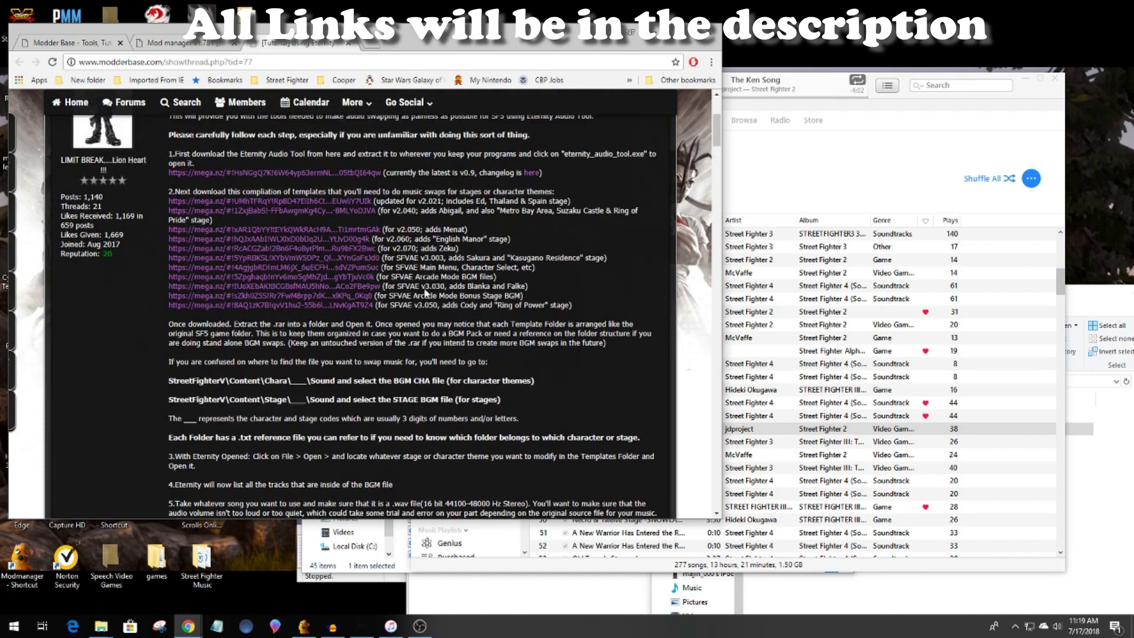
pyautogui.scroll(3, 426, 292)
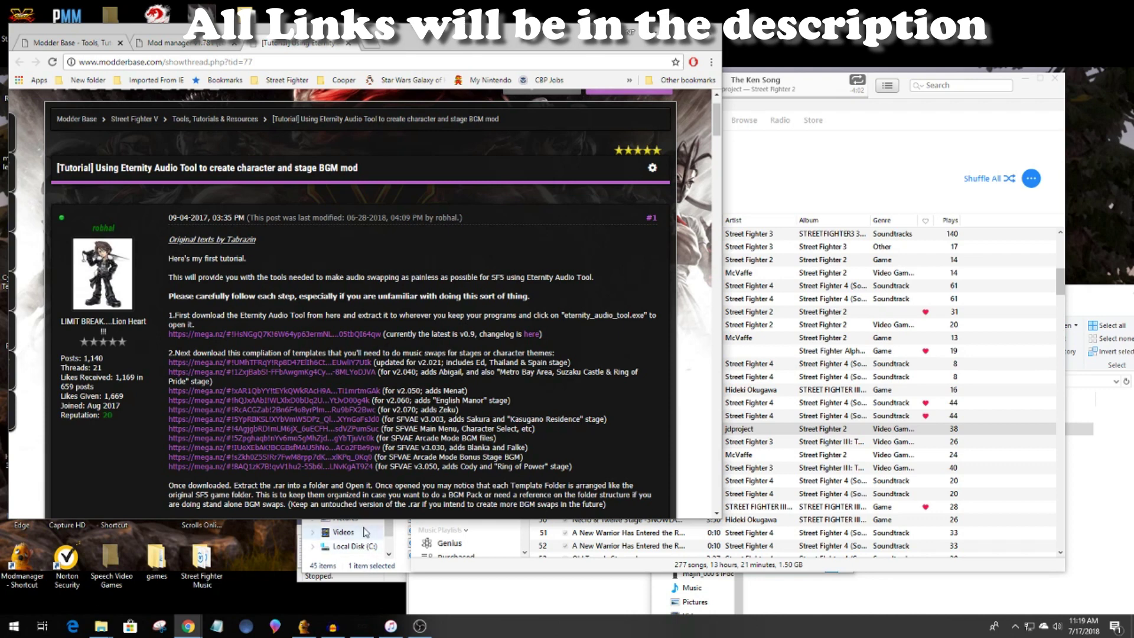
# Bring up Eternity Audio Tool 0.9 and File Explorer's Eternity SFV BGM folder, positioning both windows over the browser.
pyautogui.doubleClick(203, 541)
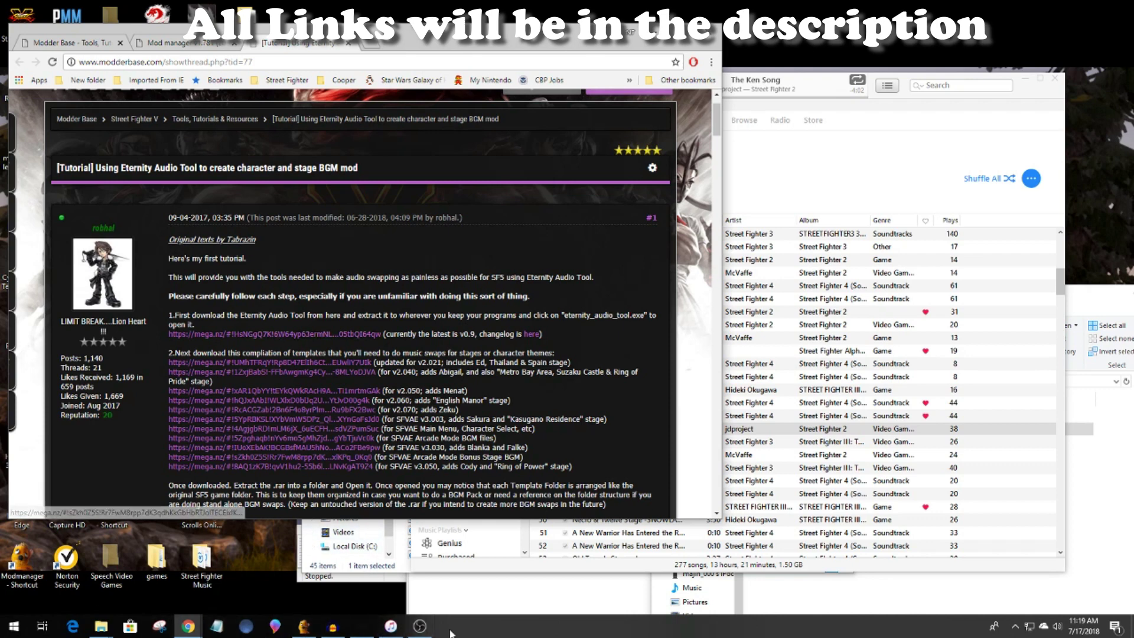
pyautogui.moveTo(633, 333); pyautogui.dragTo(685, 376)
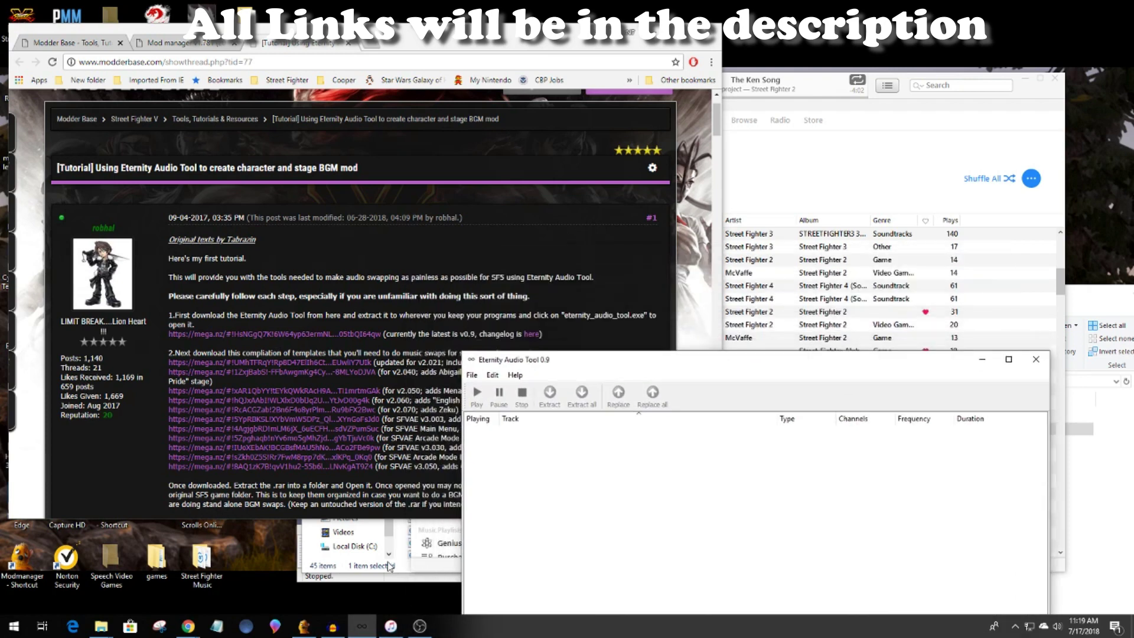
pyautogui.click(101, 625)
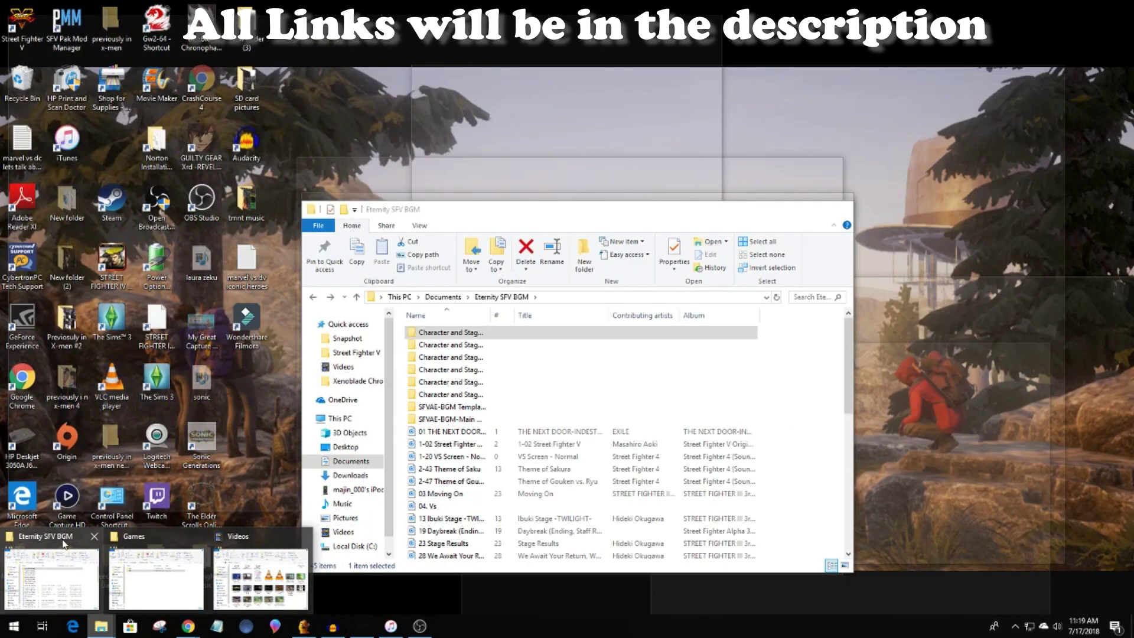
pyautogui.click(64, 542)
pyautogui.moveTo(651, 202); pyautogui.dragTo(583, 194)
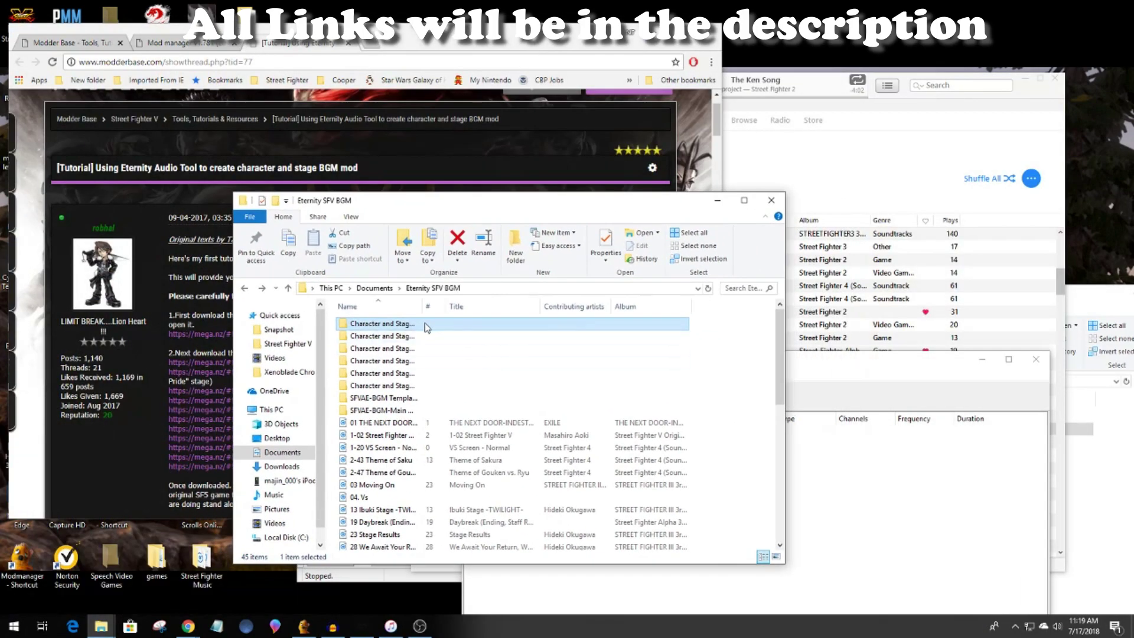
# Read the Character Code References text file in the Chara folder of the v2.040 character theme templates, then minimize it.
pyautogui.doubleClick(393, 337)
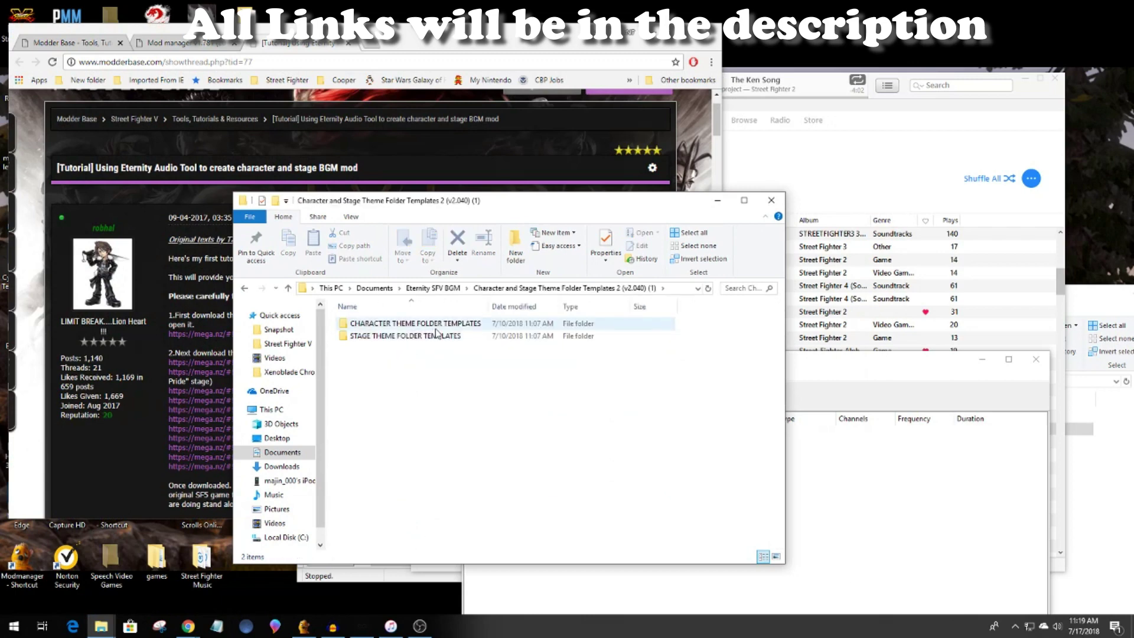
pyautogui.doubleClick(443, 326)
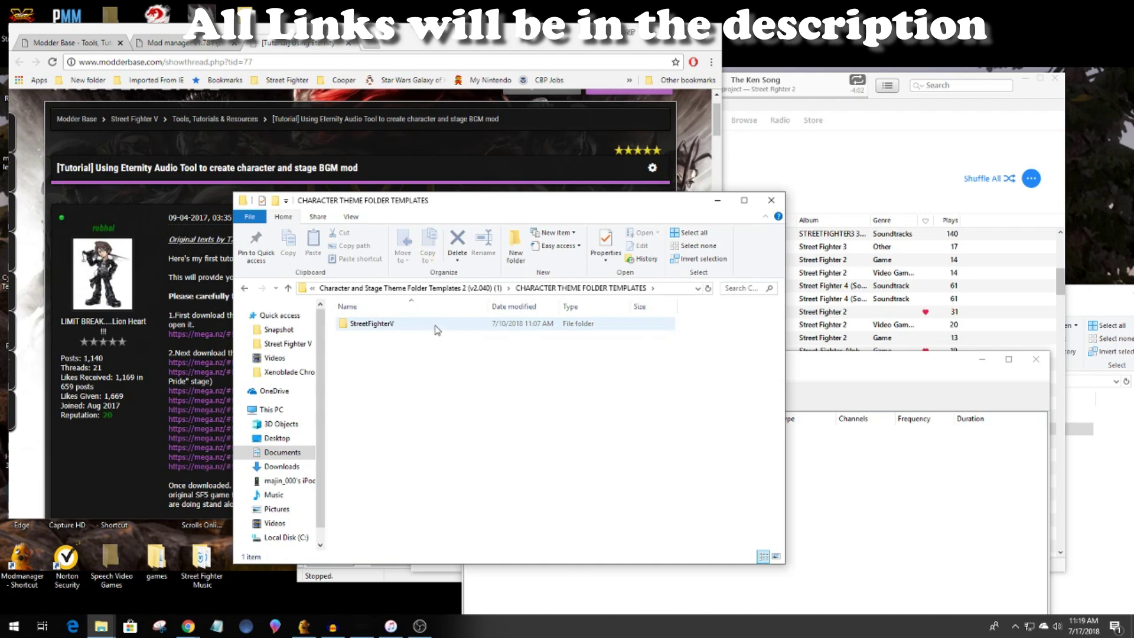
pyautogui.doubleClick(437, 325)
pyautogui.doubleClick(437, 325)
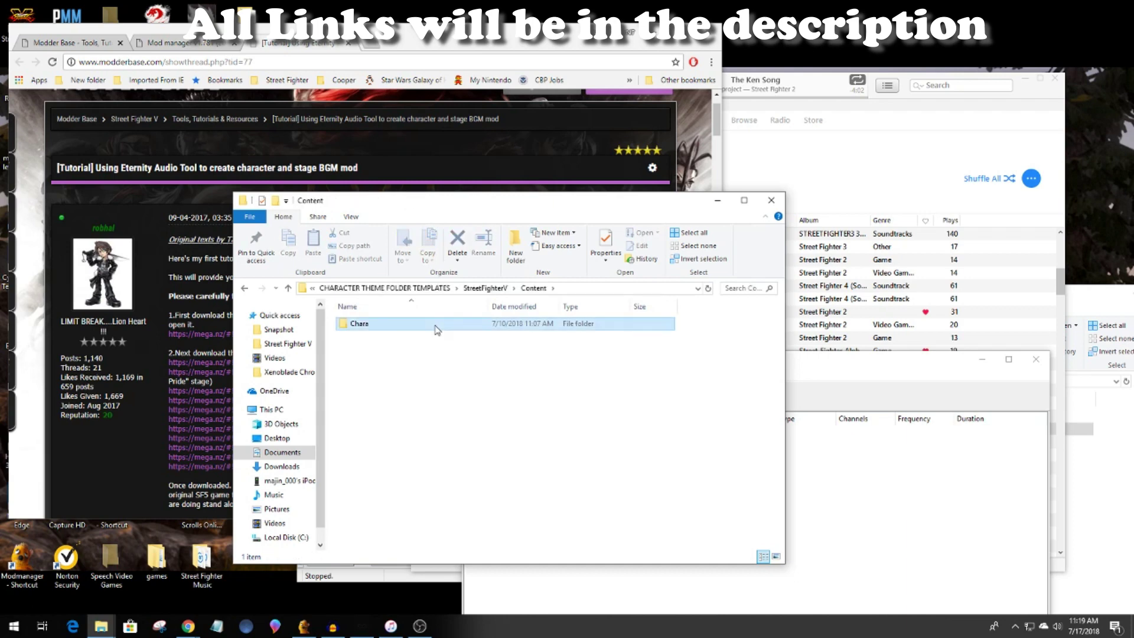
pyautogui.doubleClick(437, 326)
pyautogui.doubleClick(433, 337)
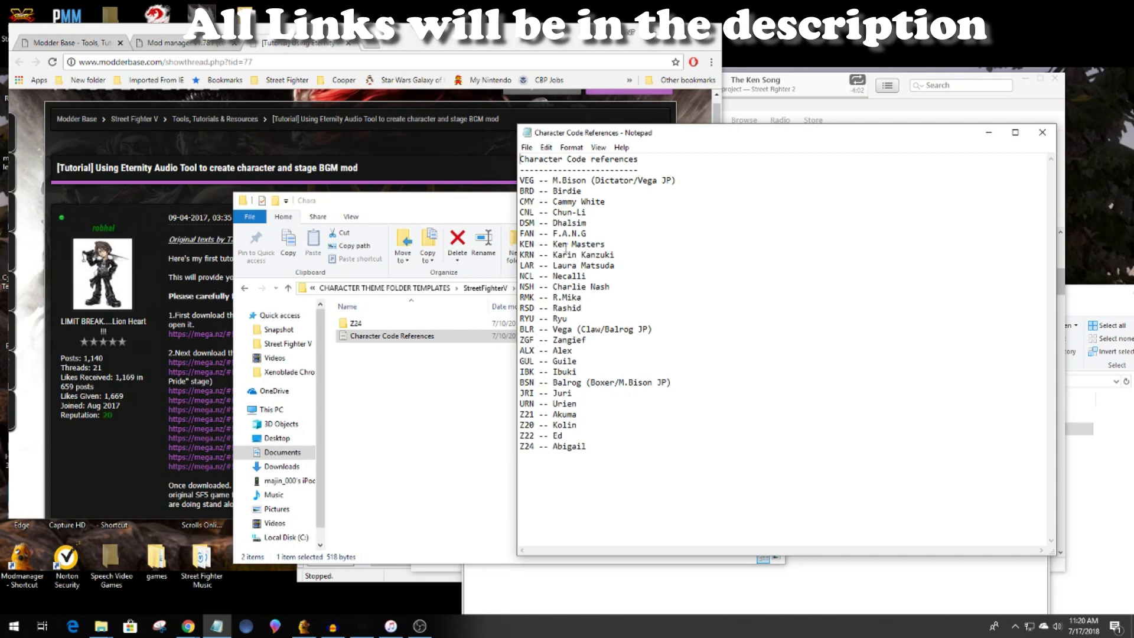
pyautogui.click(988, 132)
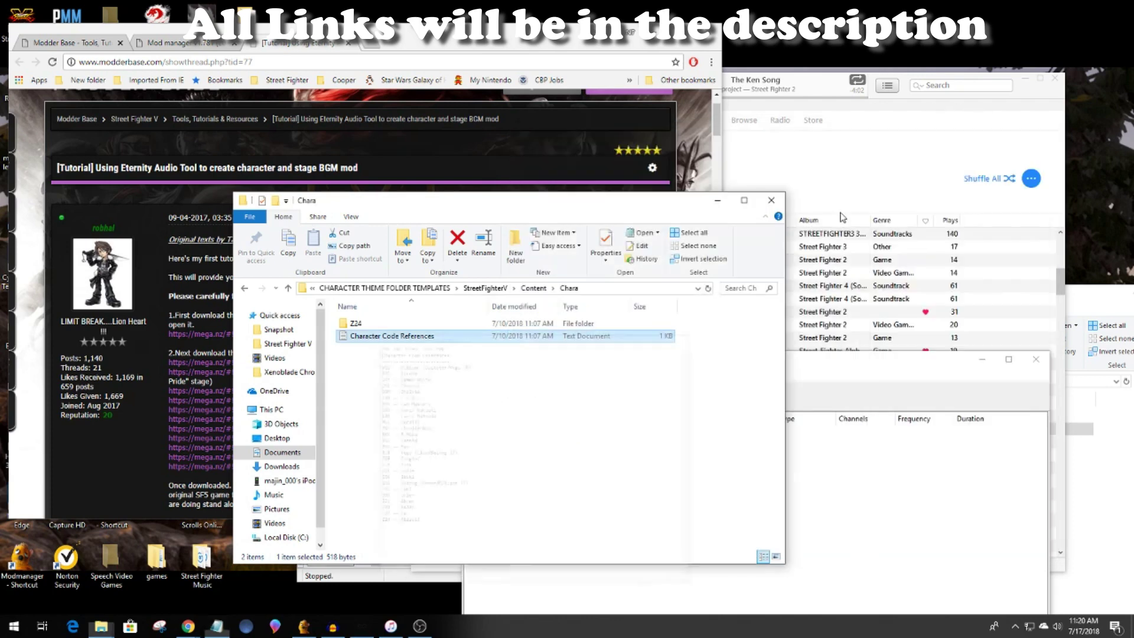
# Open the Sound folder inside the Z24 character template folder.
pyautogui.click(401, 325)
pyautogui.doubleClick(400, 326)
pyautogui.doubleClick(399, 324)
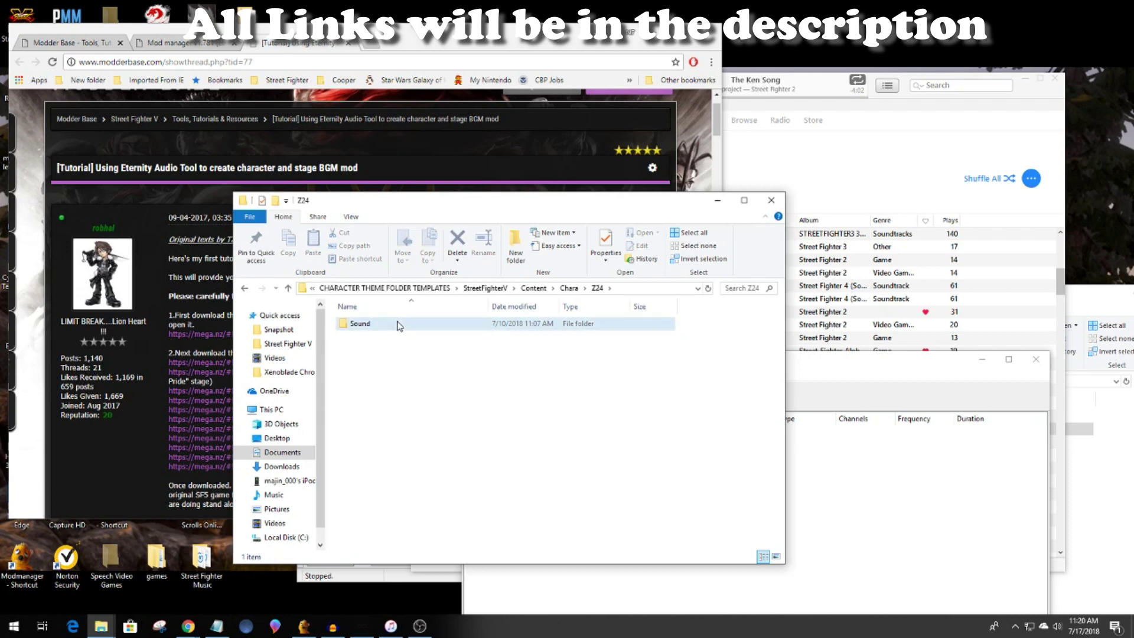
# Go back through the template folders to the Eternity SFV BGM folder.
pyautogui.click(247, 288)
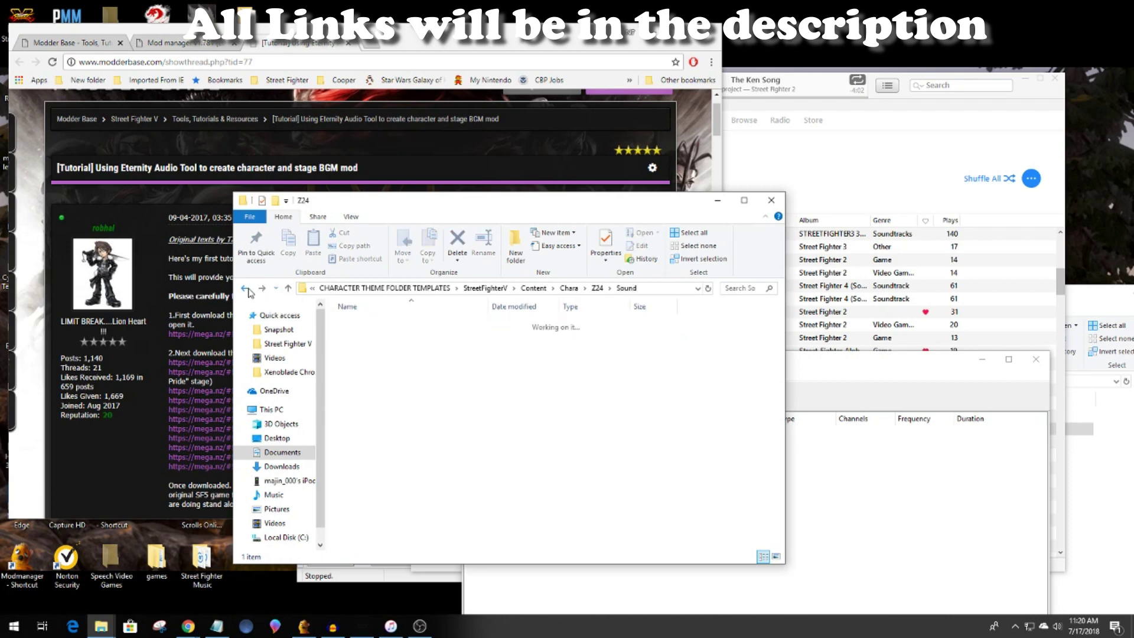
pyautogui.click(247, 289)
pyautogui.click(247, 289)
pyautogui.click(247, 289)
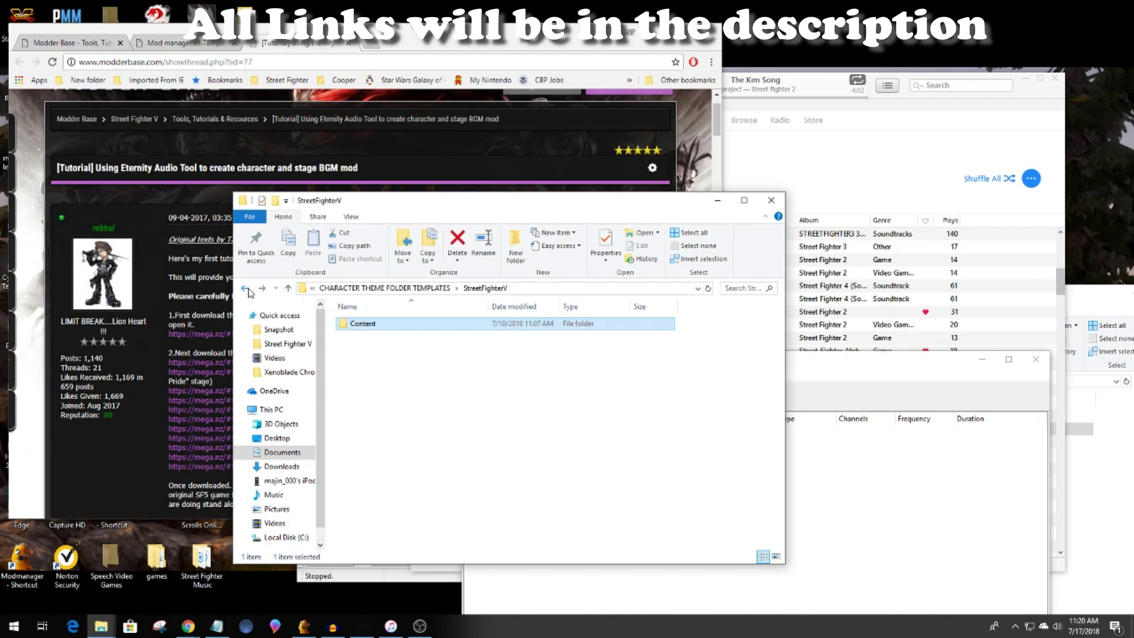
pyautogui.click(247, 288)
pyautogui.click(247, 288)
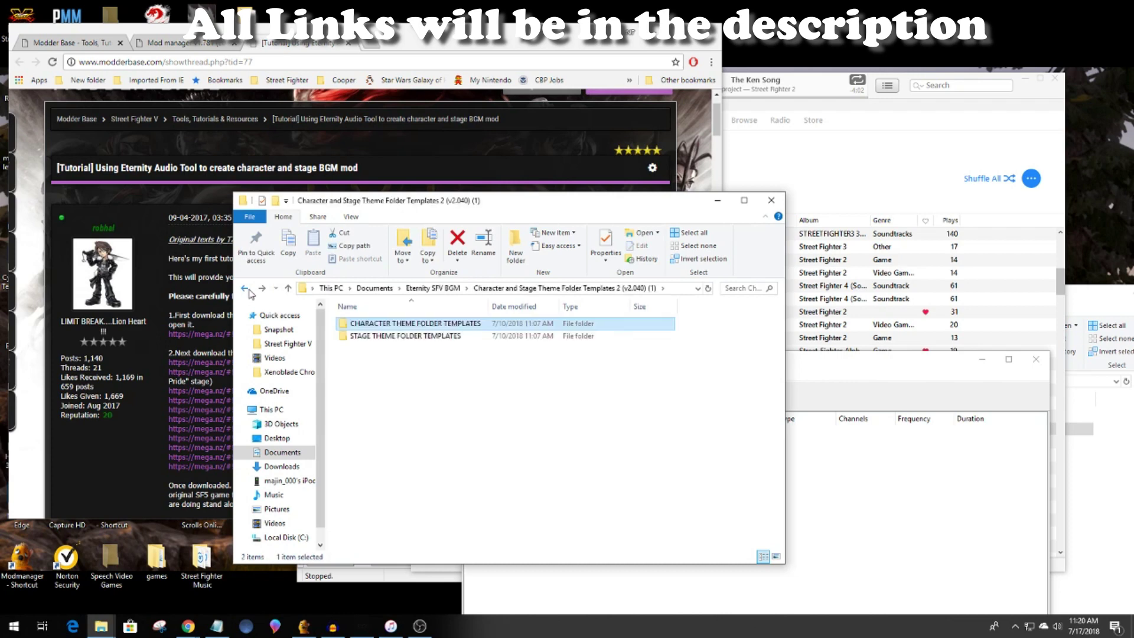
pyautogui.click(247, 289)
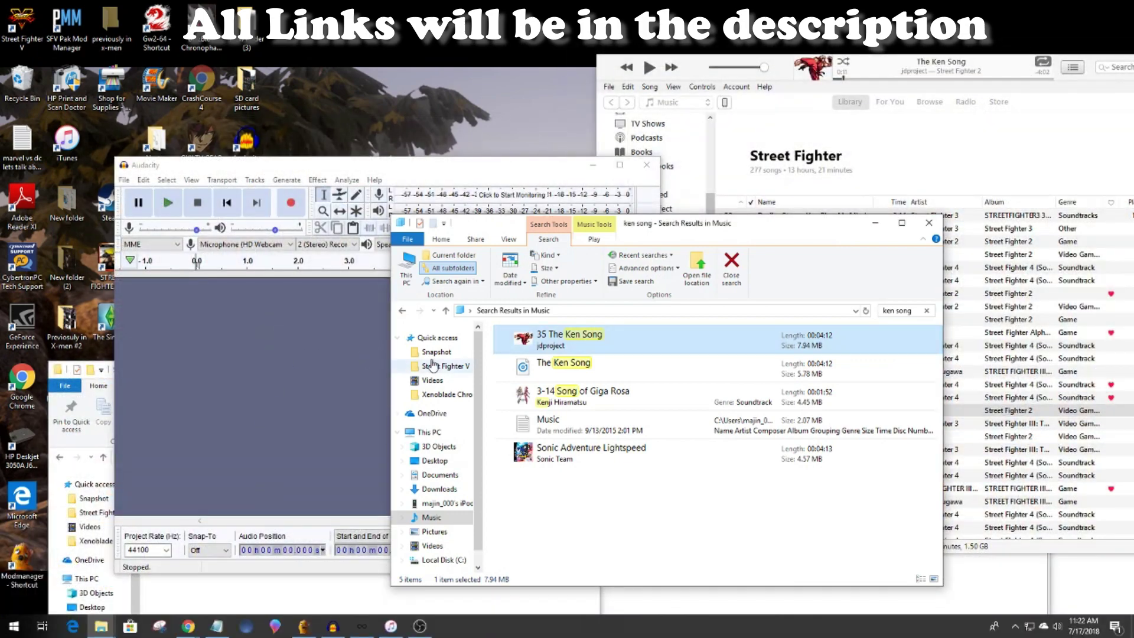
# Import the 35 The Ken Song WAV from Downloads into Audacity, reading it directly from the original, and minimize the Downloads window.
pyautogui.click(439, 488)
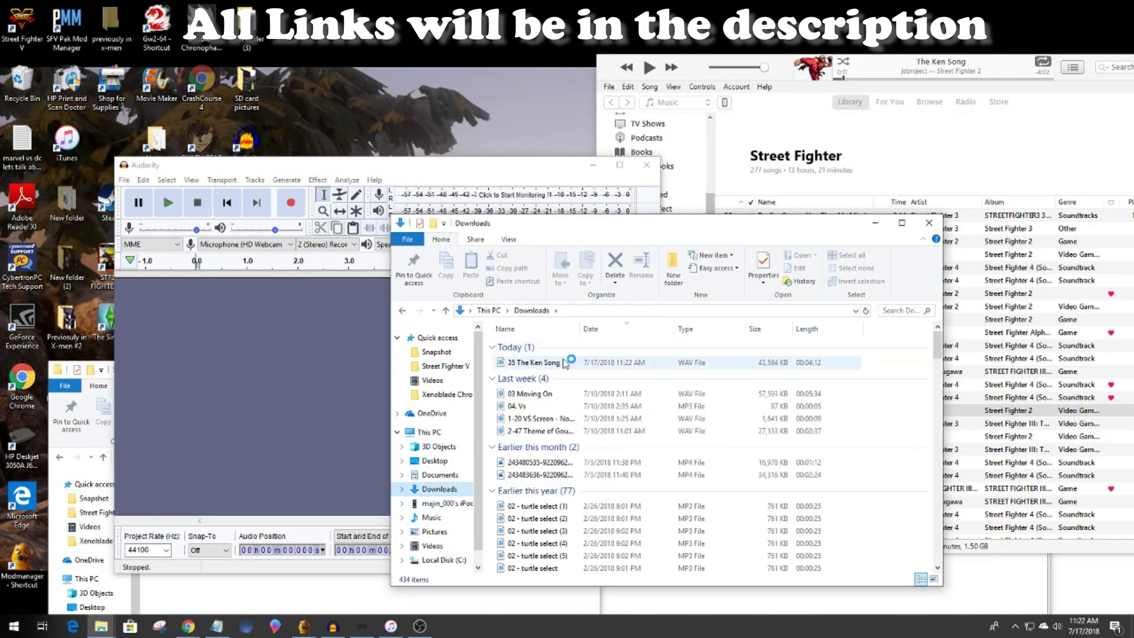
pyautogui.moveTo(566, 362); pyautogui.dragTo(270, 343)
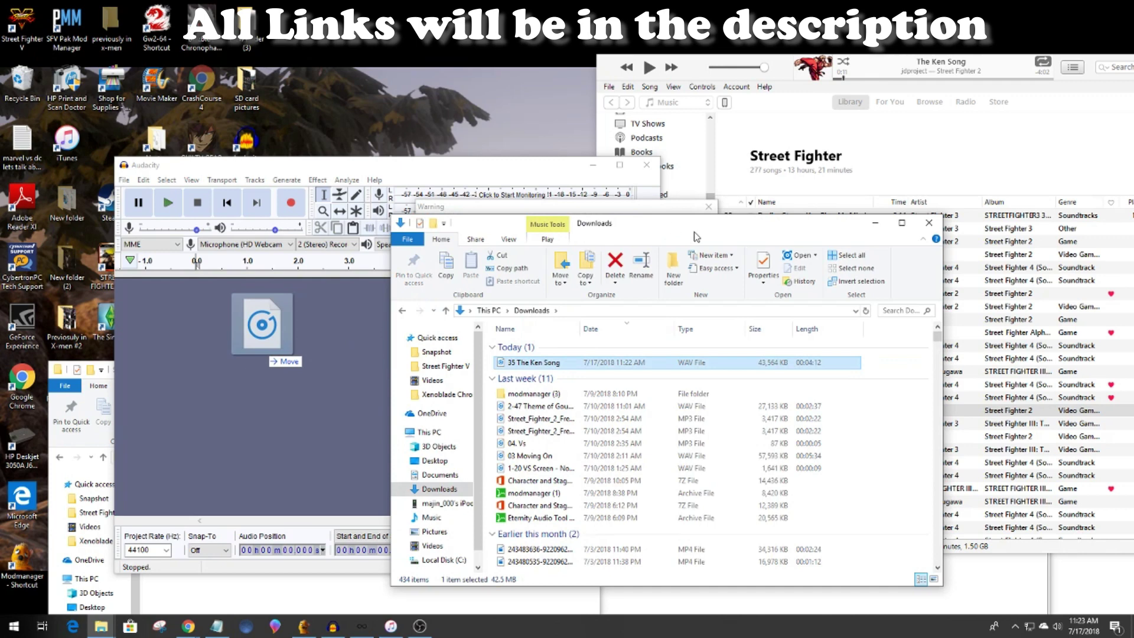
pyautogui.click(544, 175)
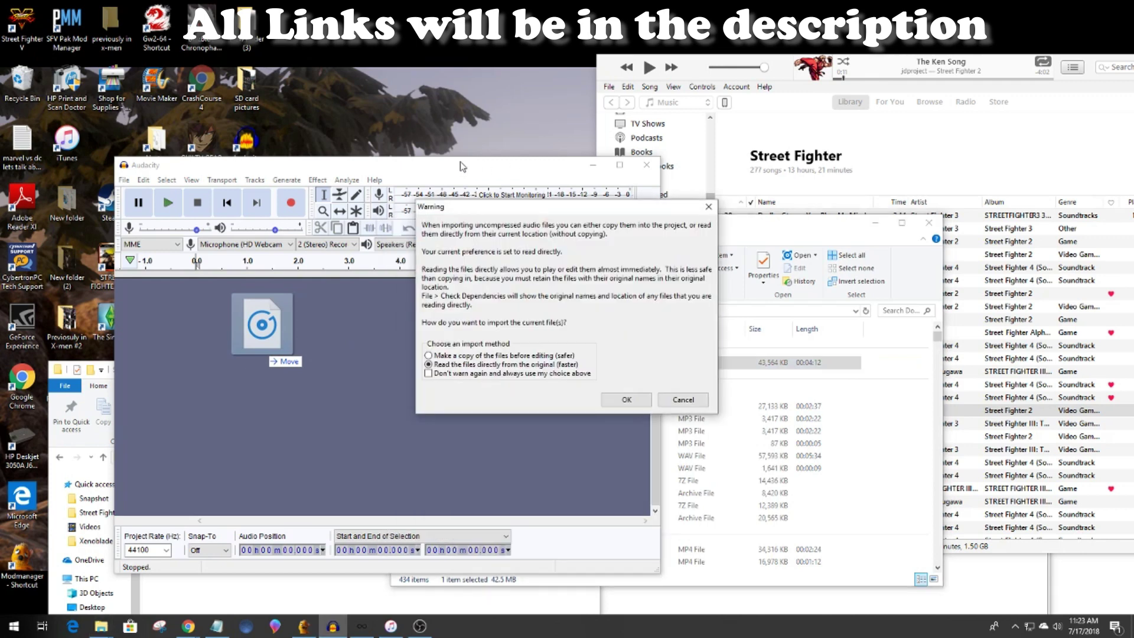
pyautogui.click(625, 400)
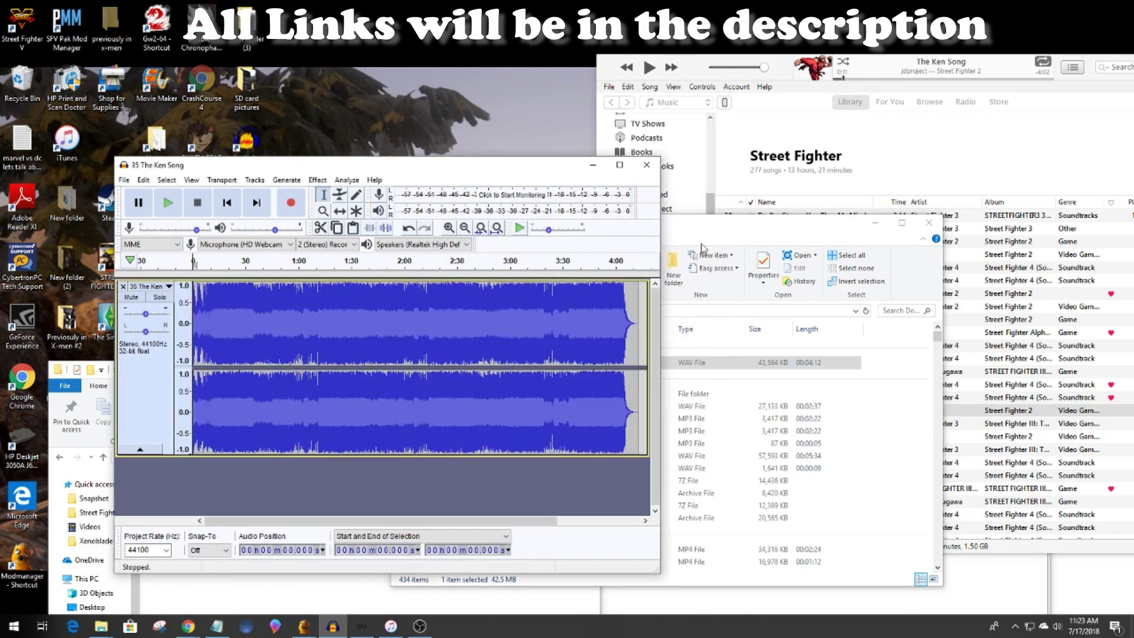
pyautogui.click(724, 236)
pyautogui.moveTo(754, 229); pyautogui.dragTo(699, 231)
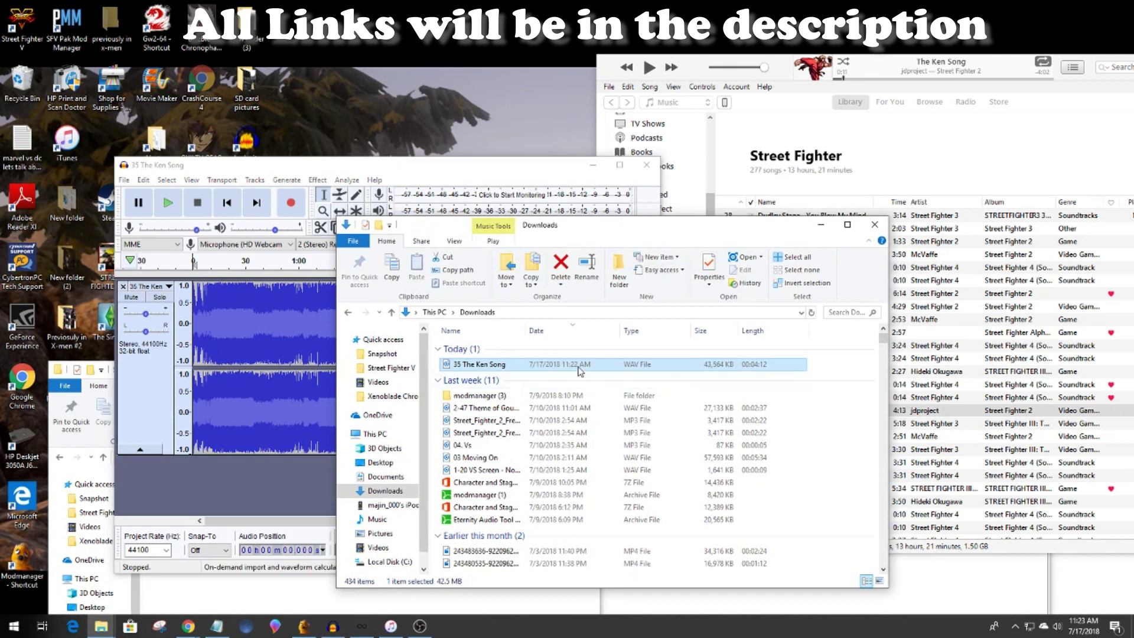
pyautogui.click(821, 224)
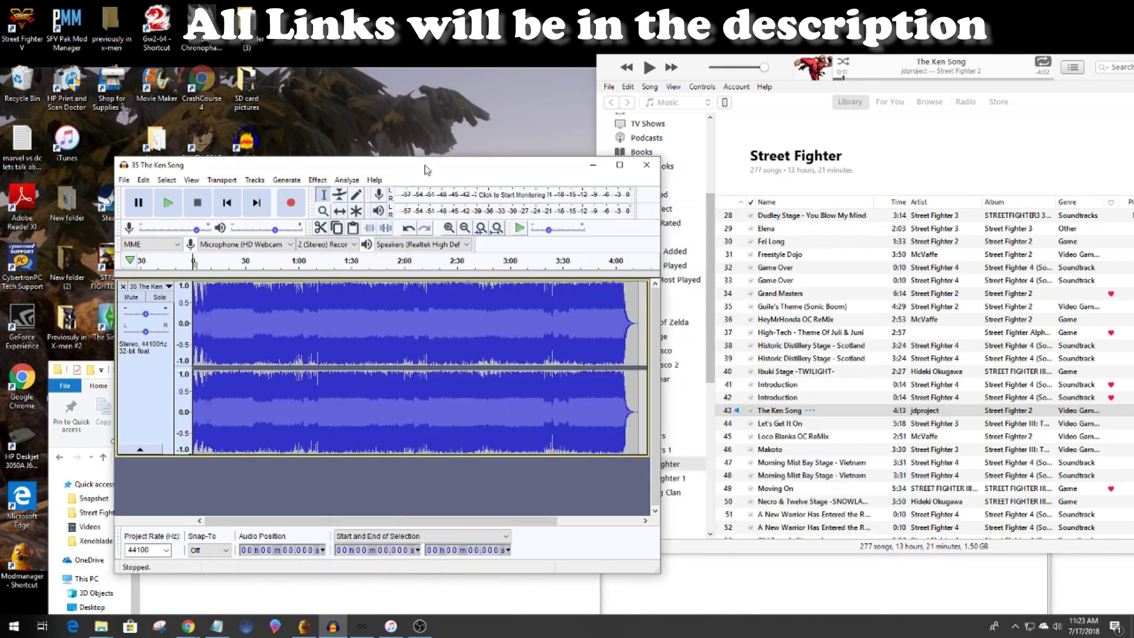
# Start playback of the imported song, then hide the Audio Input Capture source in OBS and minimize OBS.
pyautogui.click(169, 205)
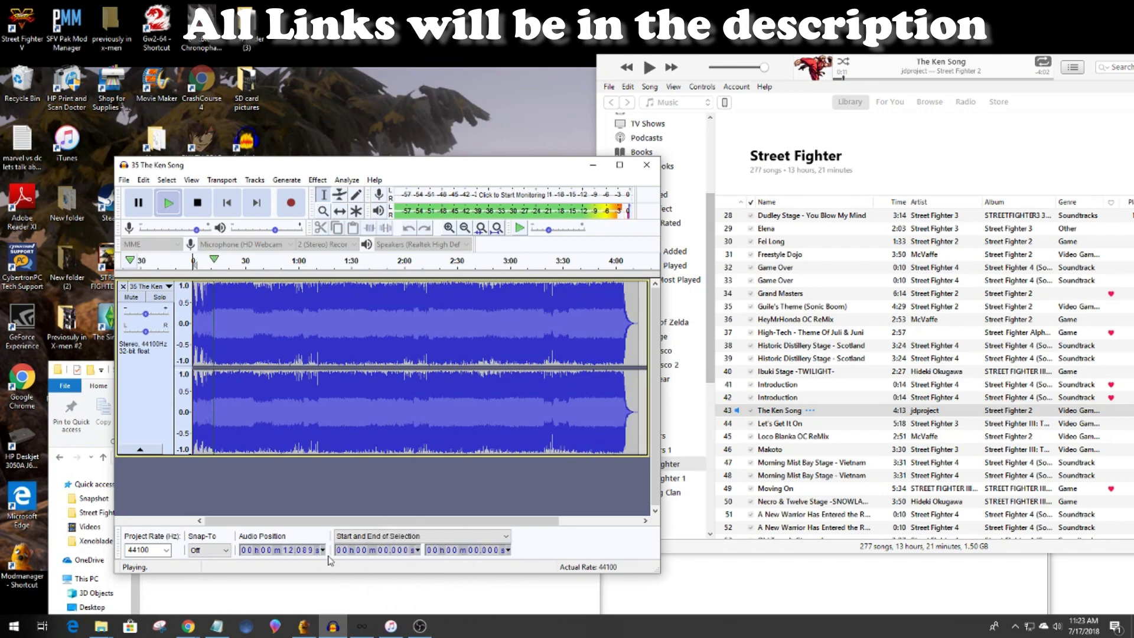
pyautogui.click(420, 628)
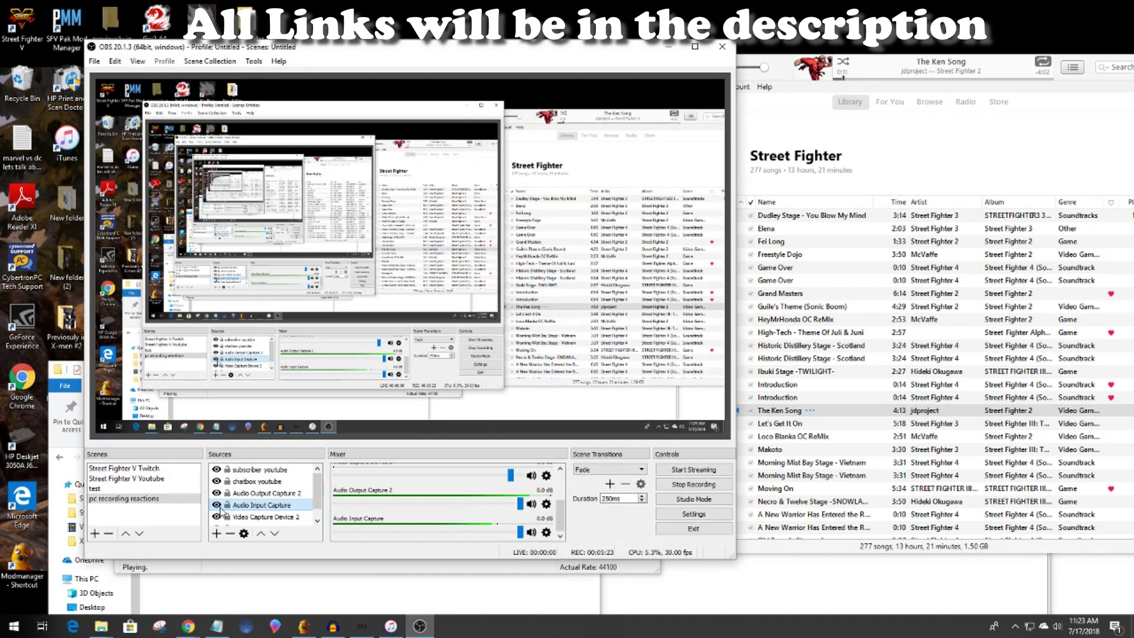
pyautogui.click(217, 516)
pyautogui.click(216, 505)
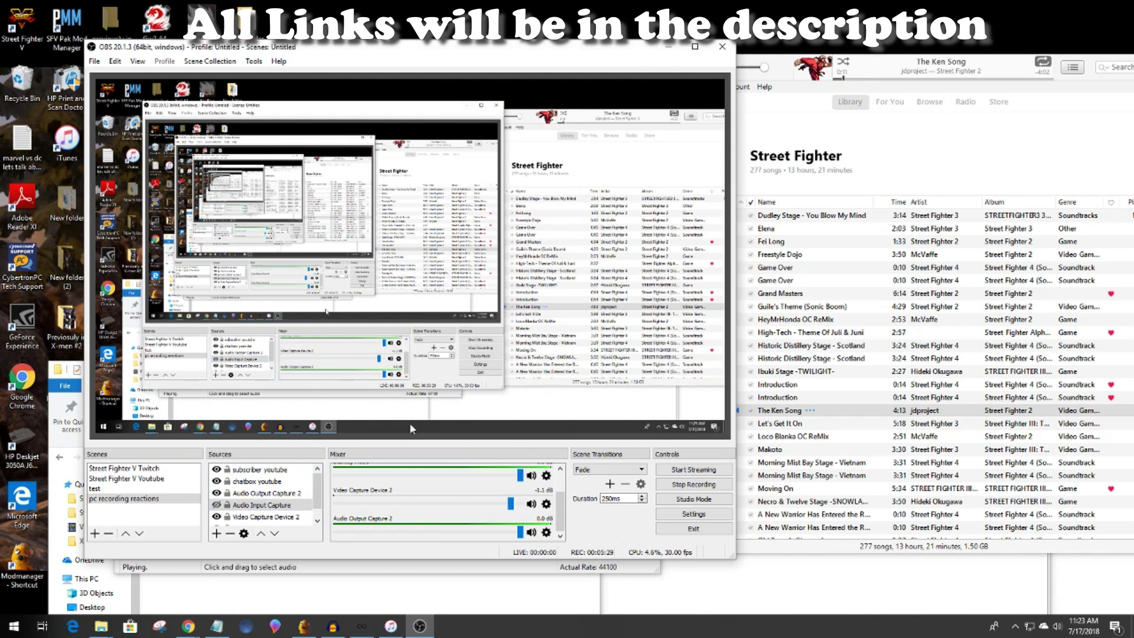
pyautogui.scroll(2, 397, 492)
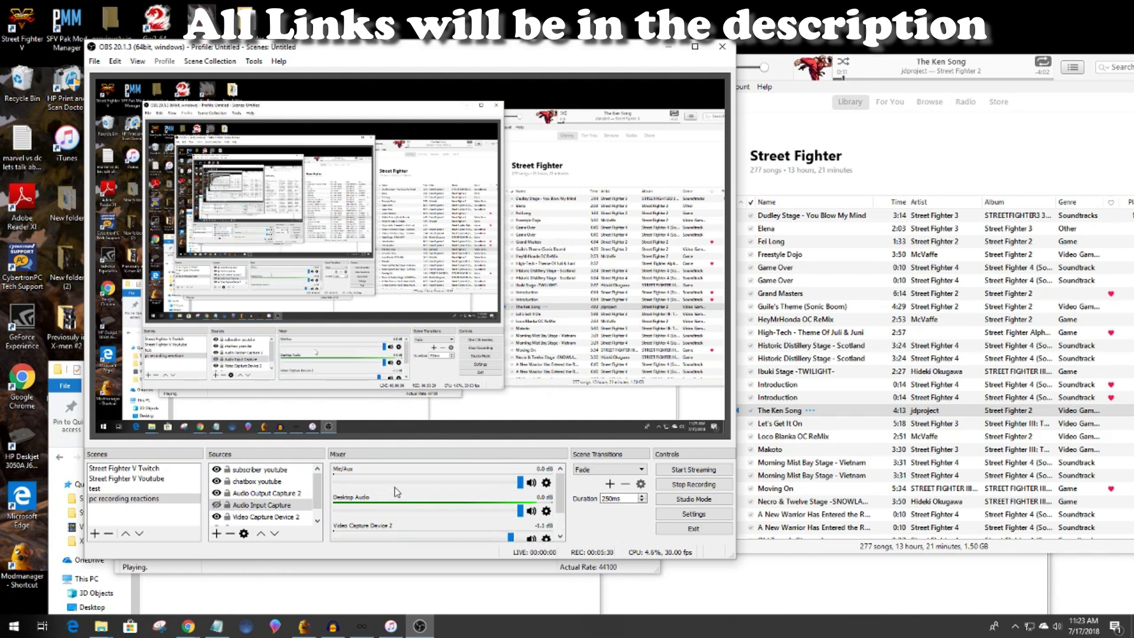
pyautogui.click(668, 47)
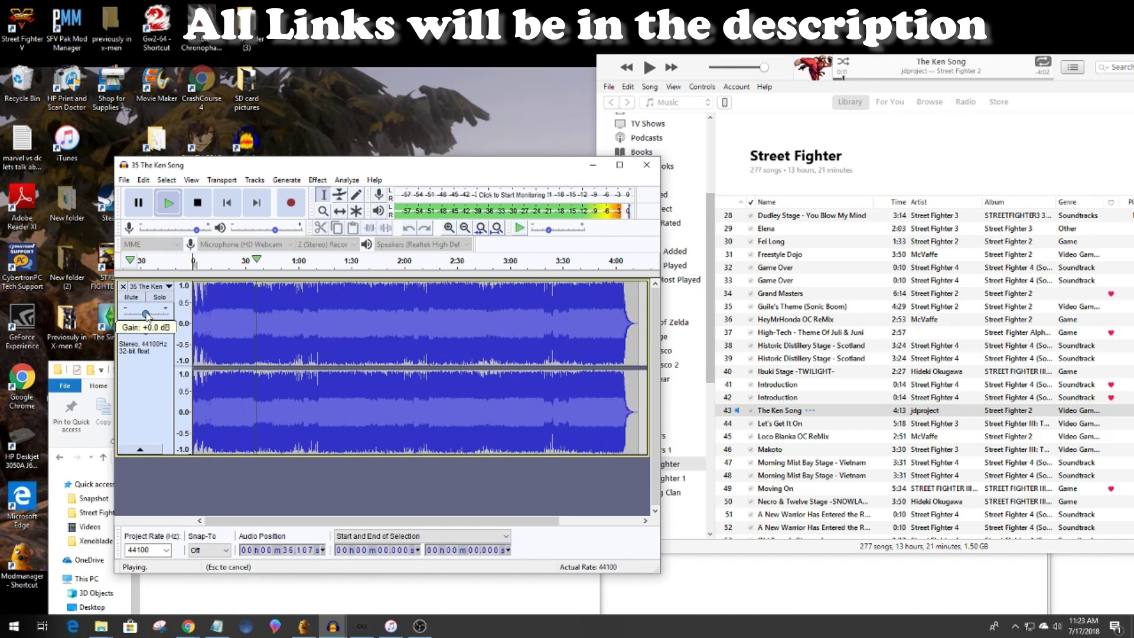
# Lower the gain of The Ken Song track during playback, replaying it from the beginning to check the volume, and stop playback.
pyautogui.moveTo(146, 314); pyautogui.dragTo(141, 316)
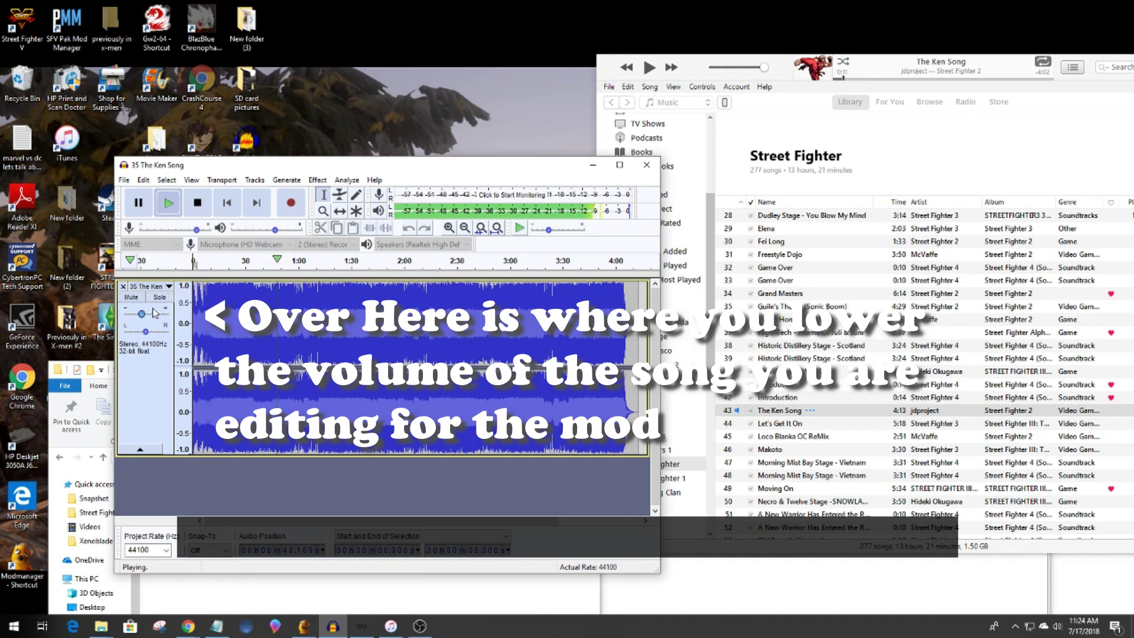
pyautogui.moveTo(143, 318); pyautogui.dragTo(142, 319)
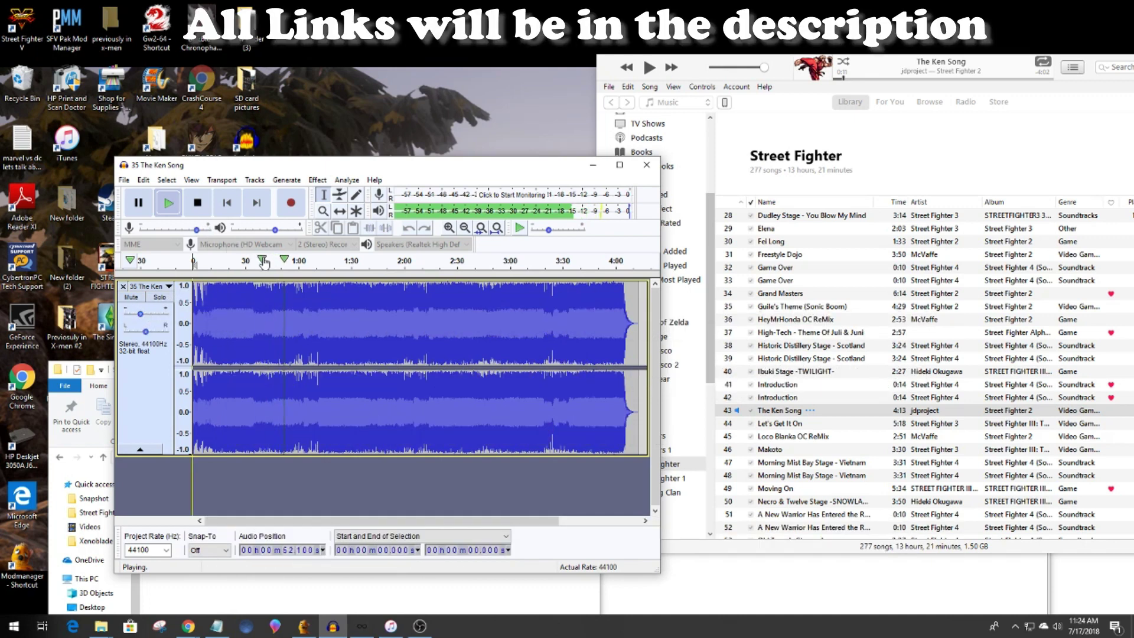
pyautogui.click(194, 262)
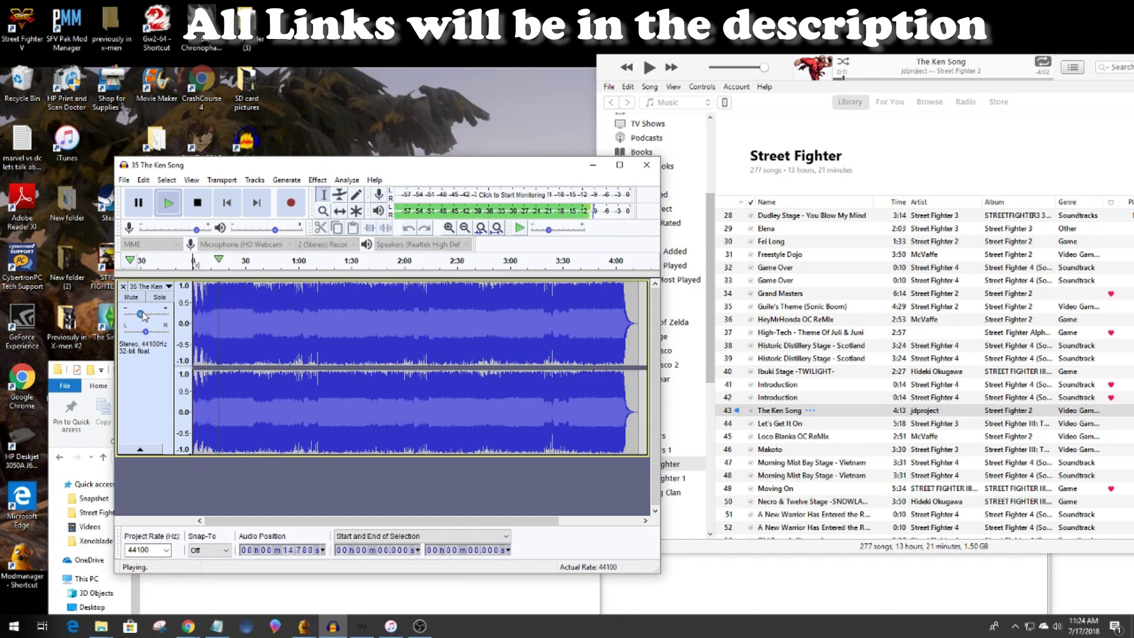
pyautogui.moveTo(142, 316); pyautogui.dragTo(141, 316)
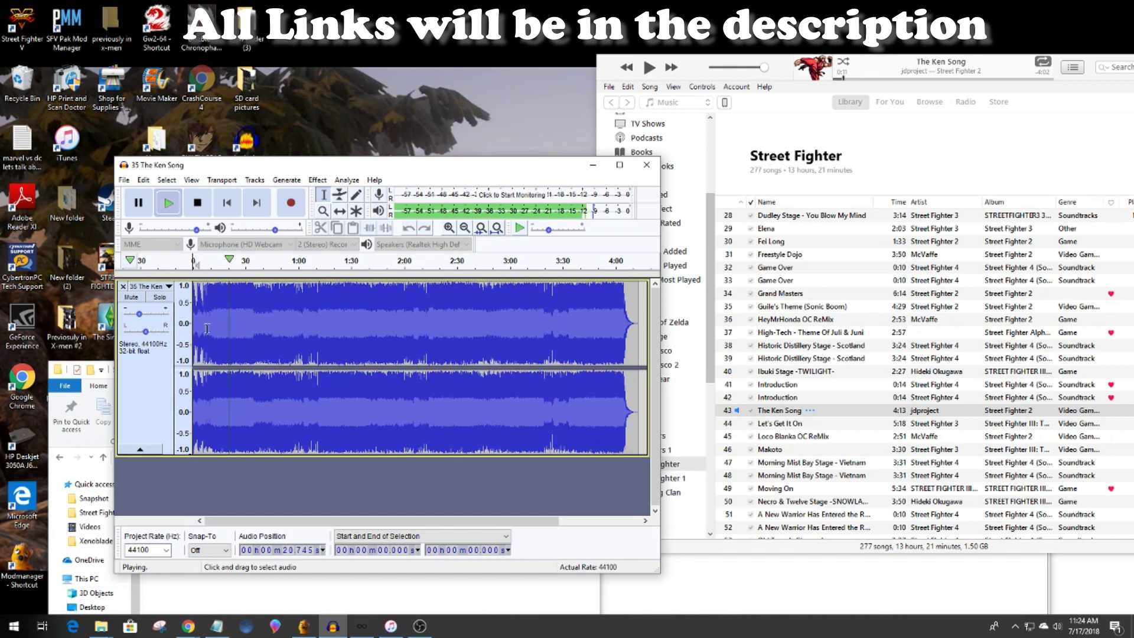
pyautogui.moveTo(143, 316); pyautogui.dragTo(143, 320)
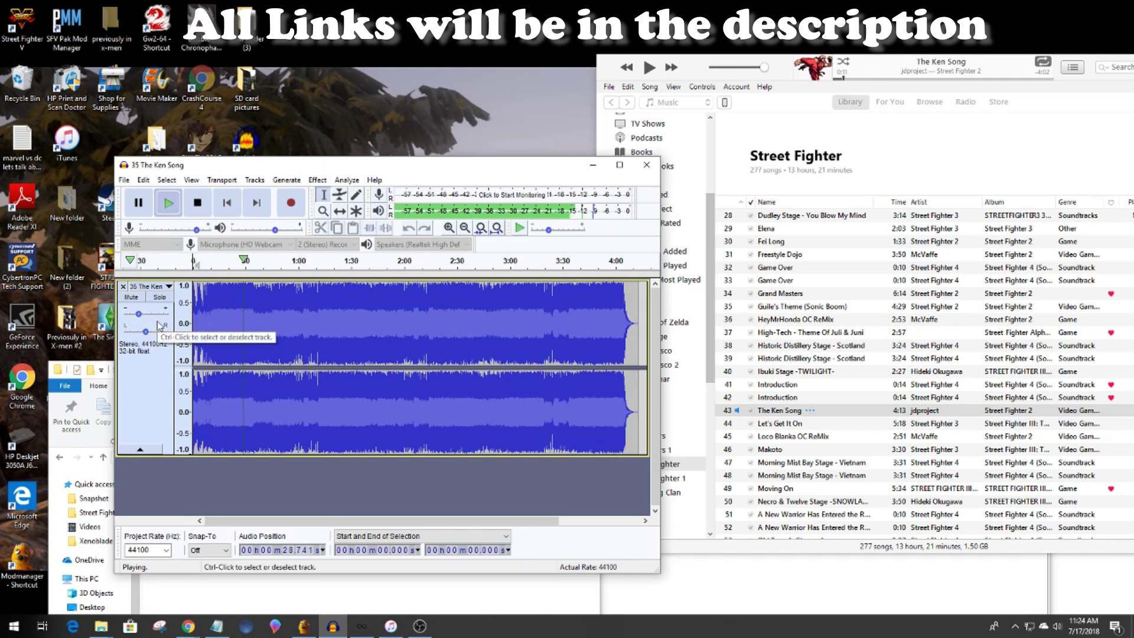
pyautogui.click(197, 202)
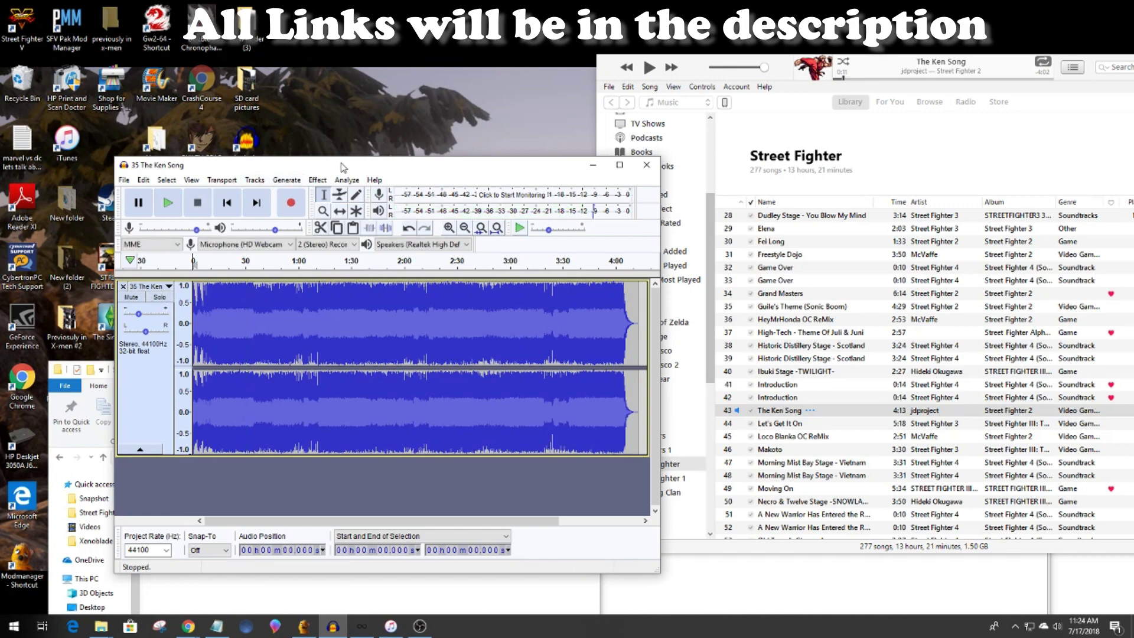
# Export the song as a signed 16-bit PCM WAV named 35 The Ken Song in the Eternity SFV BGM folder, keeping its metadata tags.
pyautogui.moveTo(341, 167); pyautogui.dragTo(298, 152)
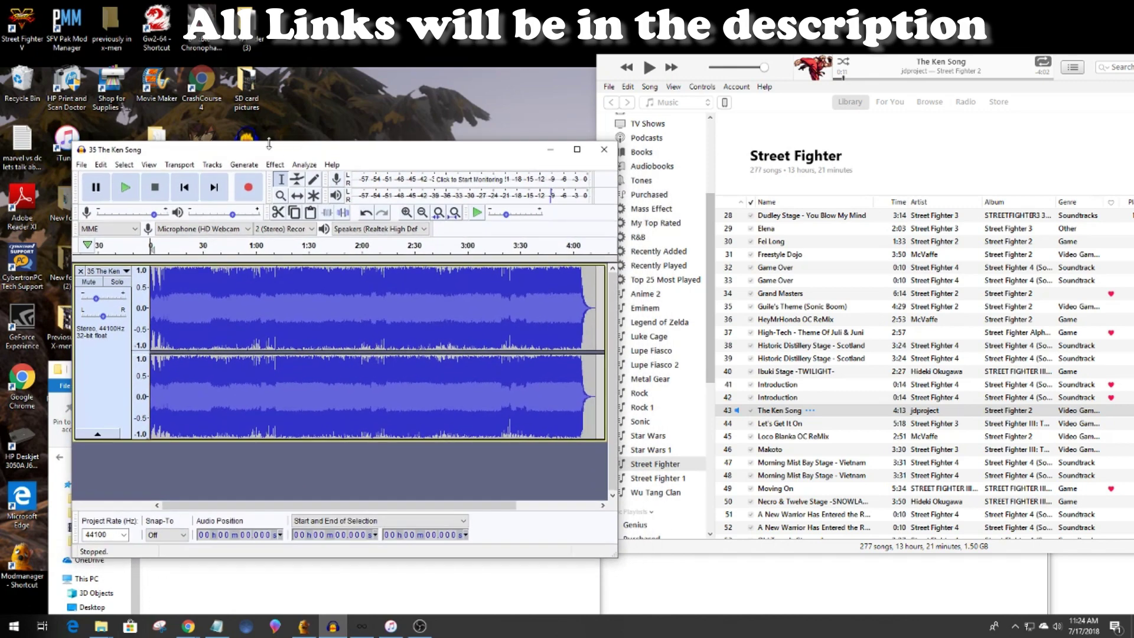
pyautogui.click(82, 165)
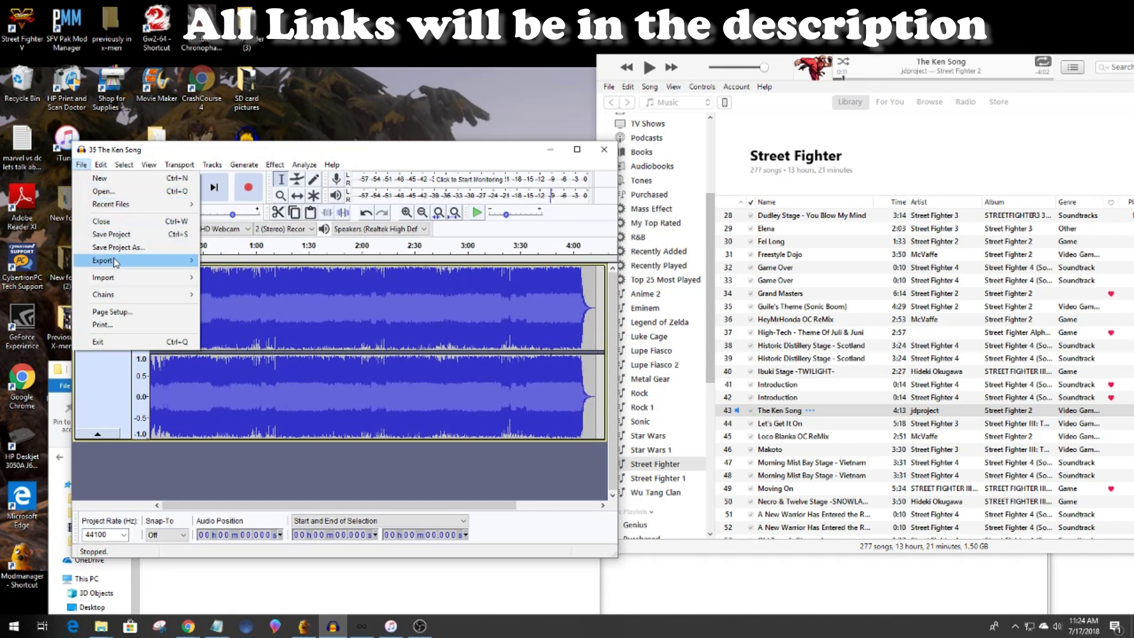
pyautogui.moveTo(116, 263)
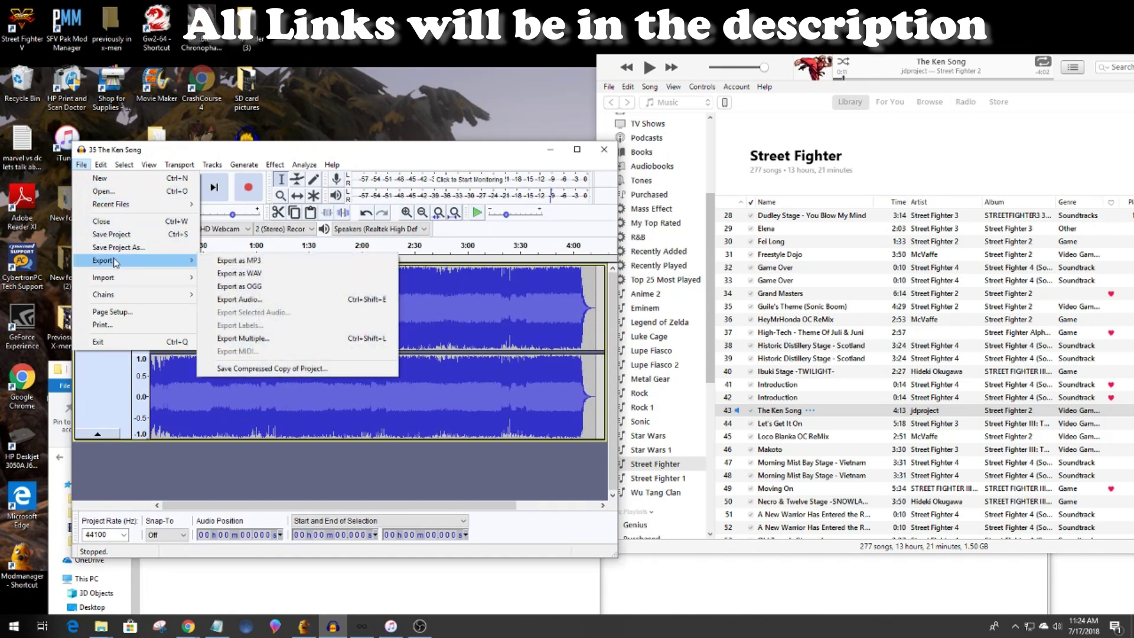
pyautogui.click(253, 274)
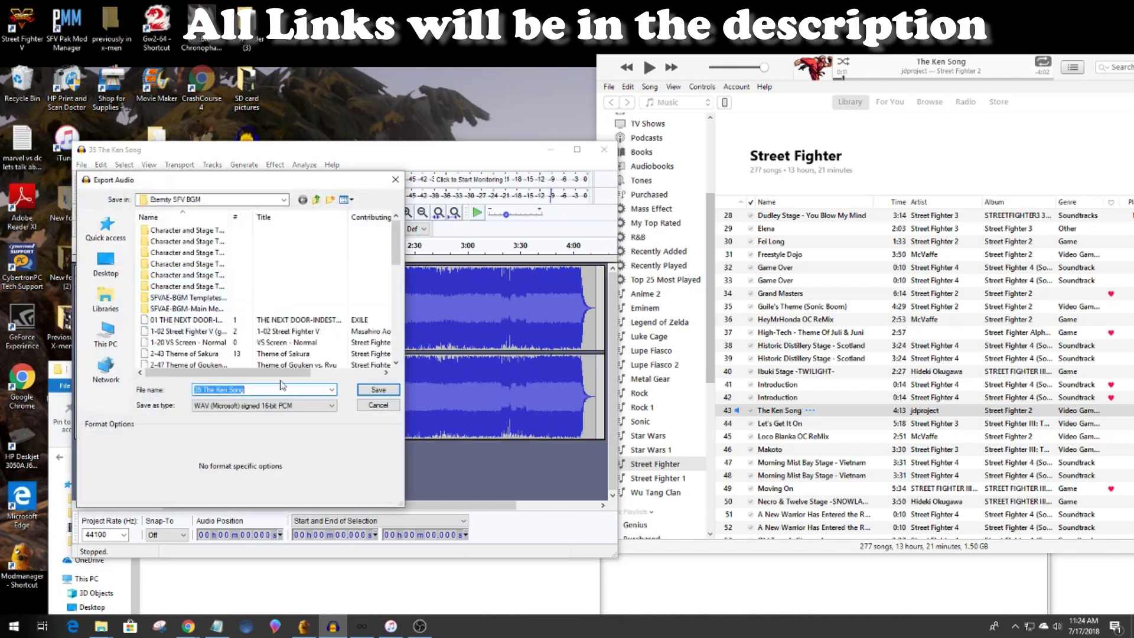
pyautogui.click(365, 392)
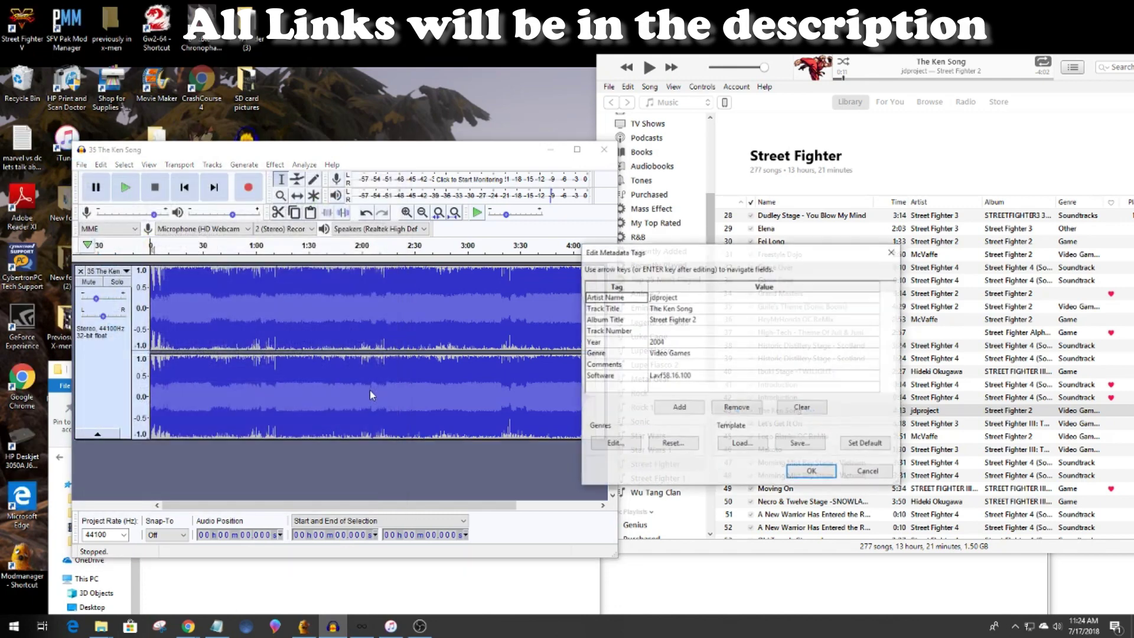
pyautogui.click(809, 471)
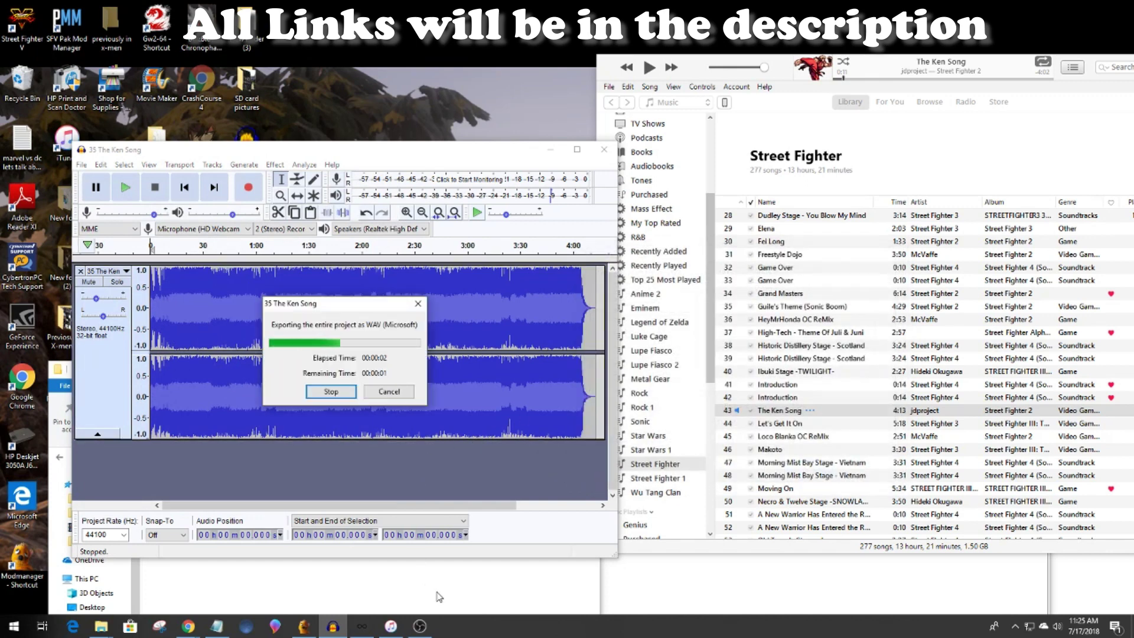
pyautogui.click(428, 631)
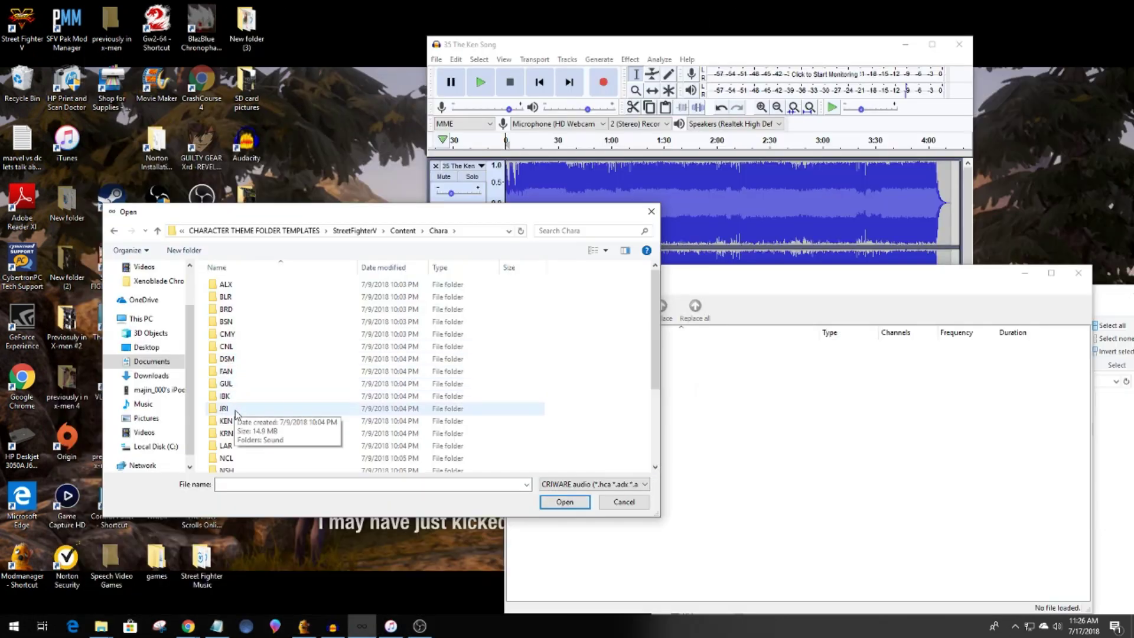
pyautogui.click(239, 422)
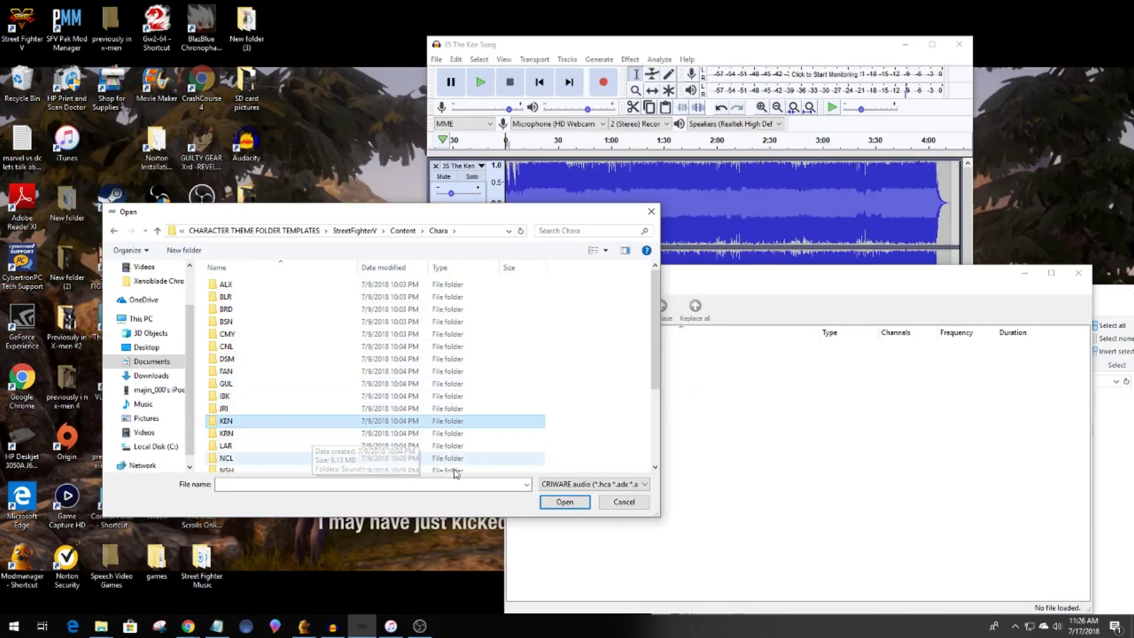
pyautogui.click(565, 502)
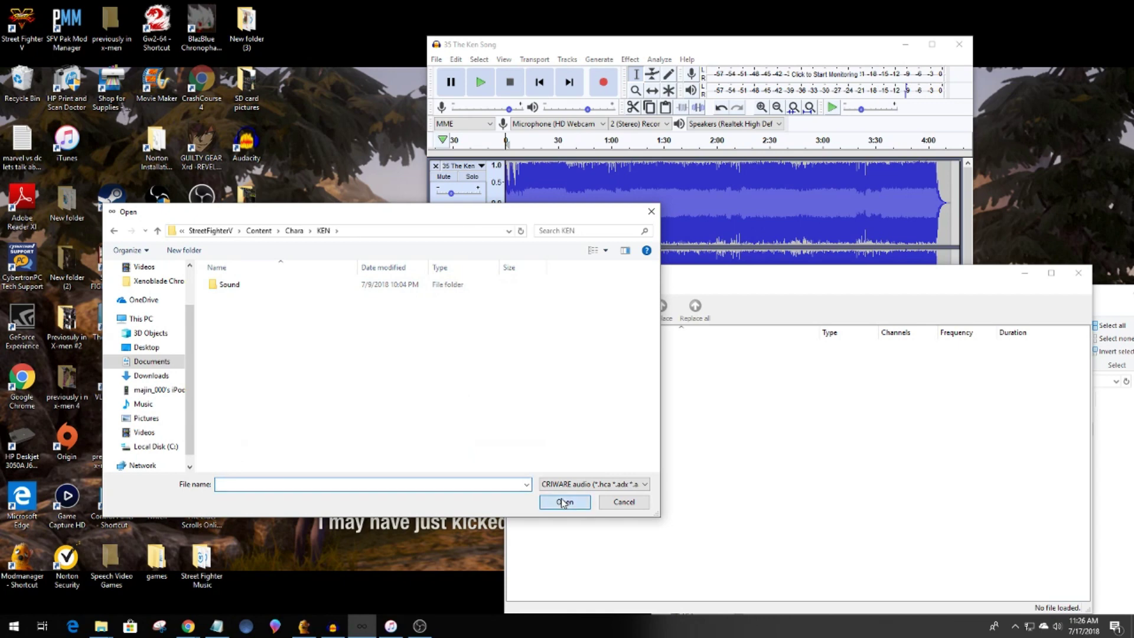
pyautogui.click(233, 286)
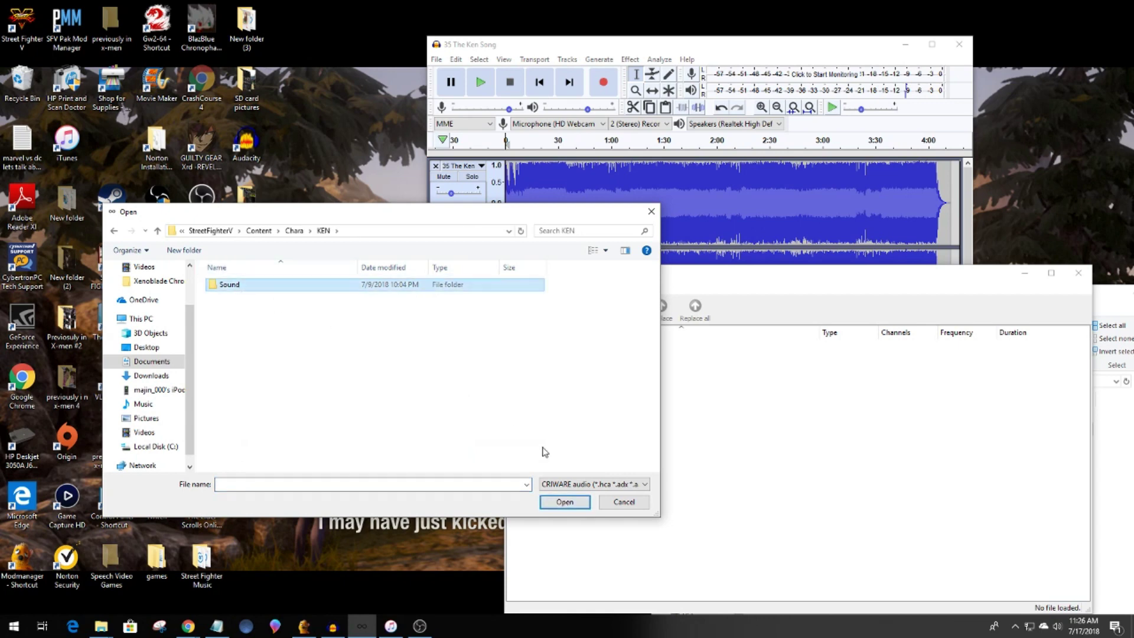
pyautogui.click(566, 505)
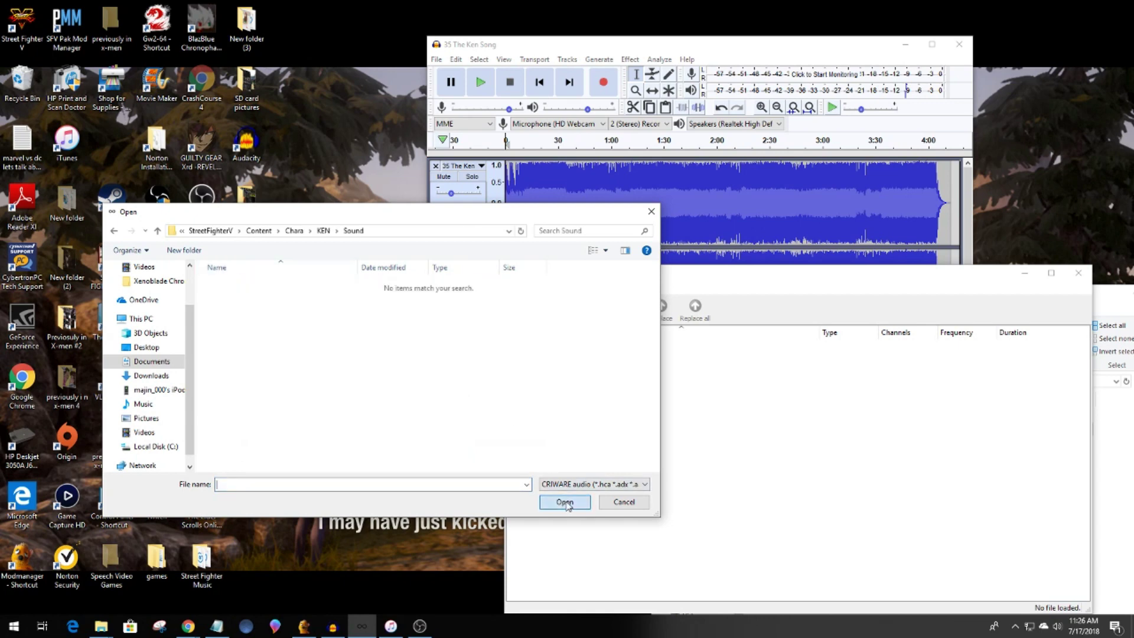
pyautogui.click(652, 212)
# Start opening an audio container and browse from Eternity SFV BGM to the character theme templates' StreetFighterV Chara folder.
pyautogui.click(516, 291)
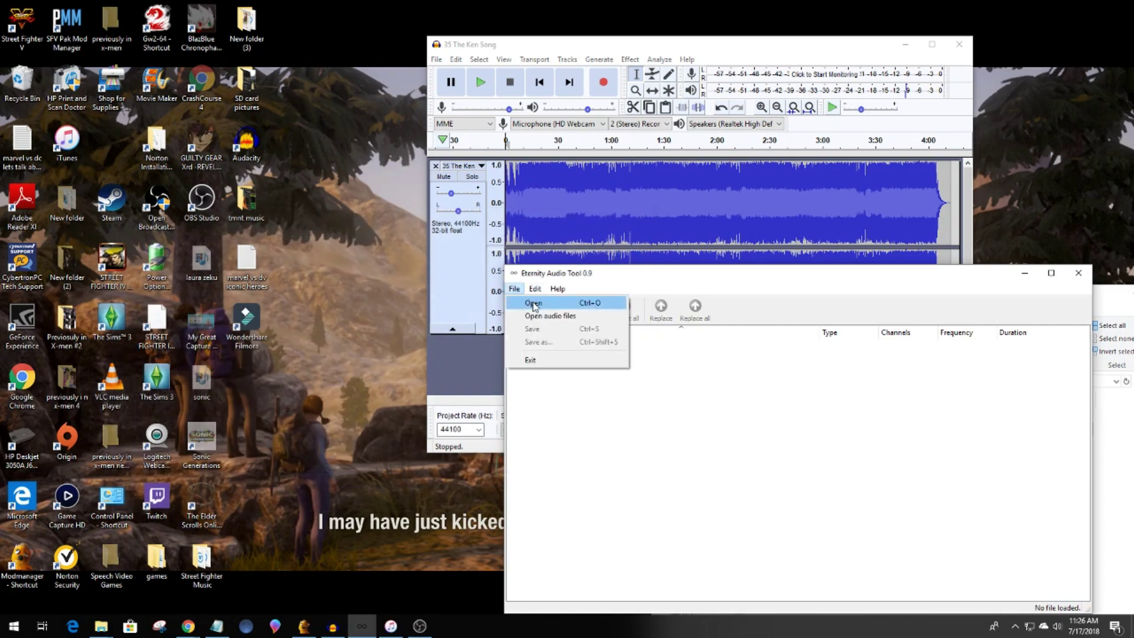
pyautogui.click(533, 303)
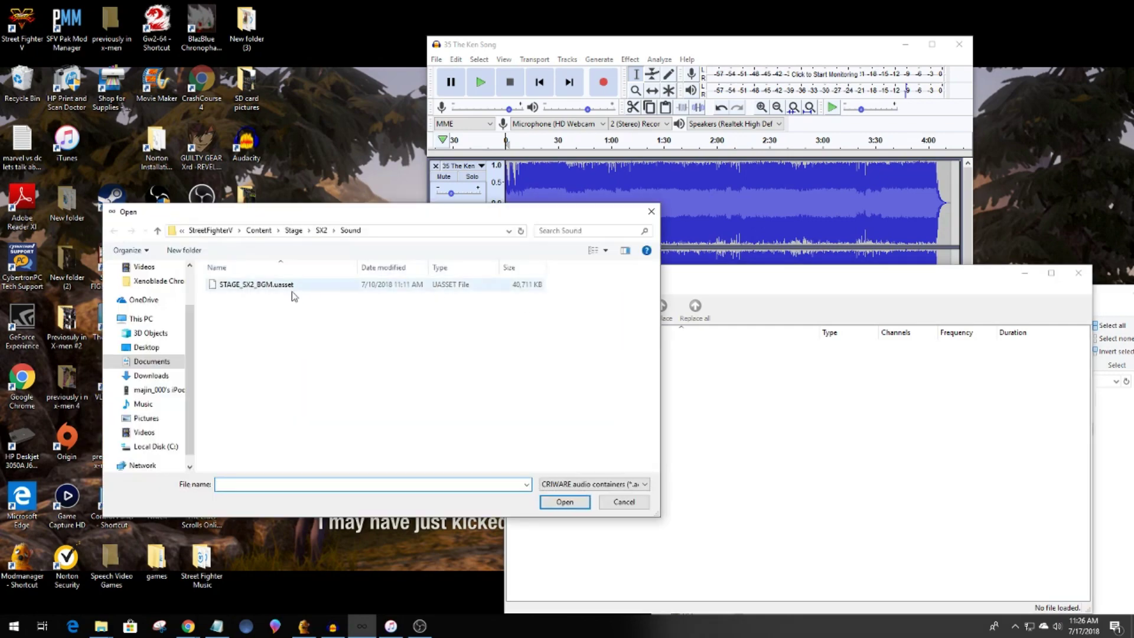
pyautogui.click(179, 232)
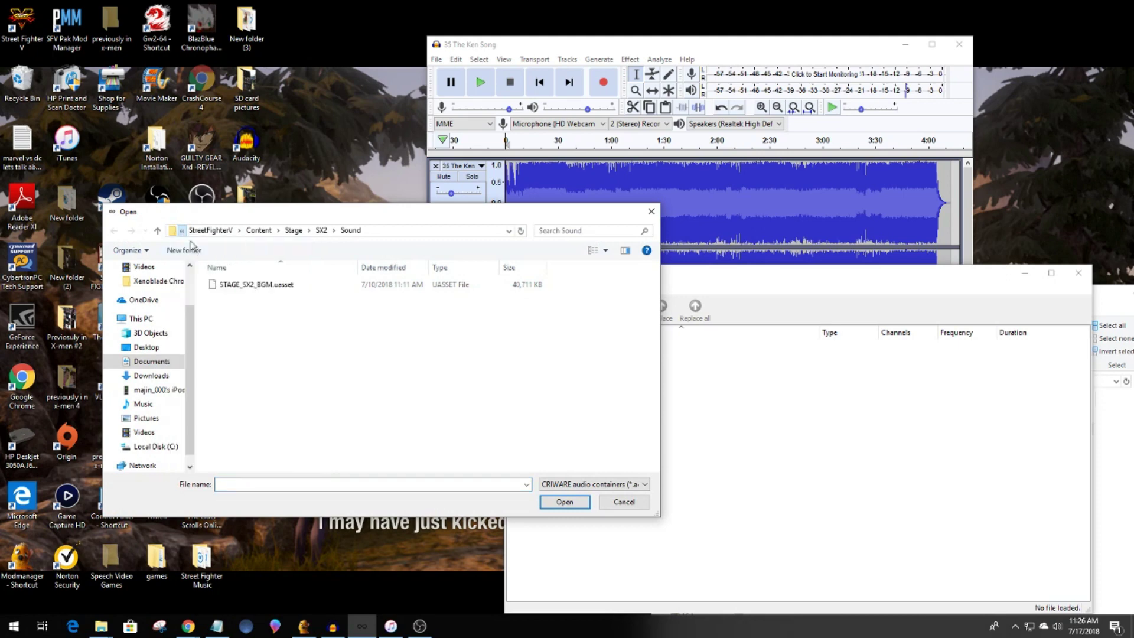
pyautogui.click(248, 273)
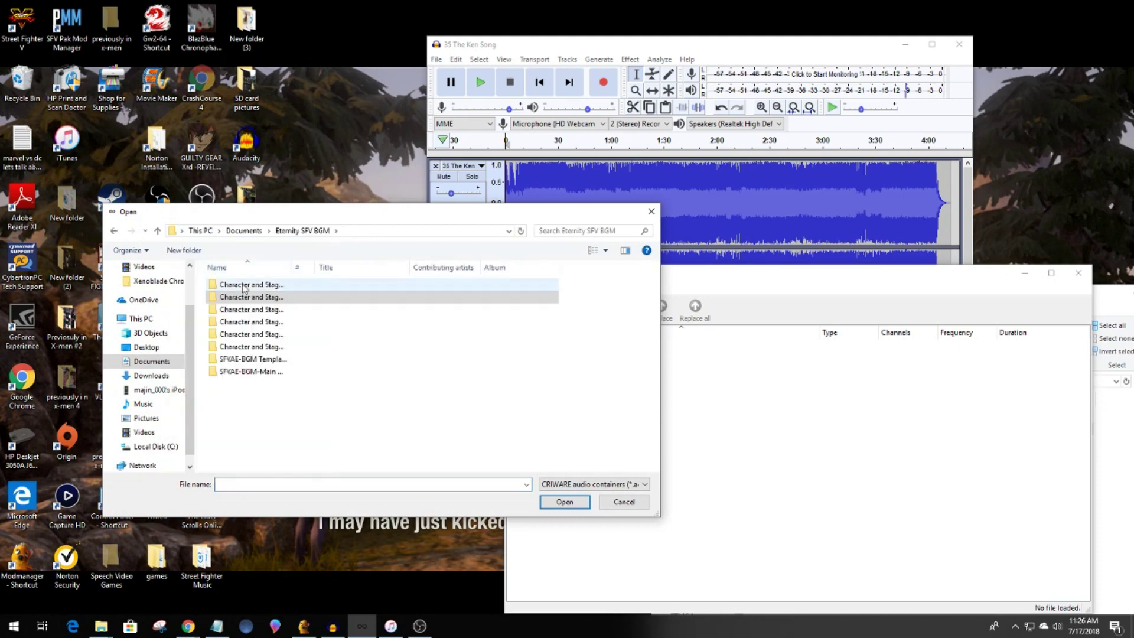
pyautogui.doubleClick(254, 286)
pyautogui.doubleClick(254, 286)
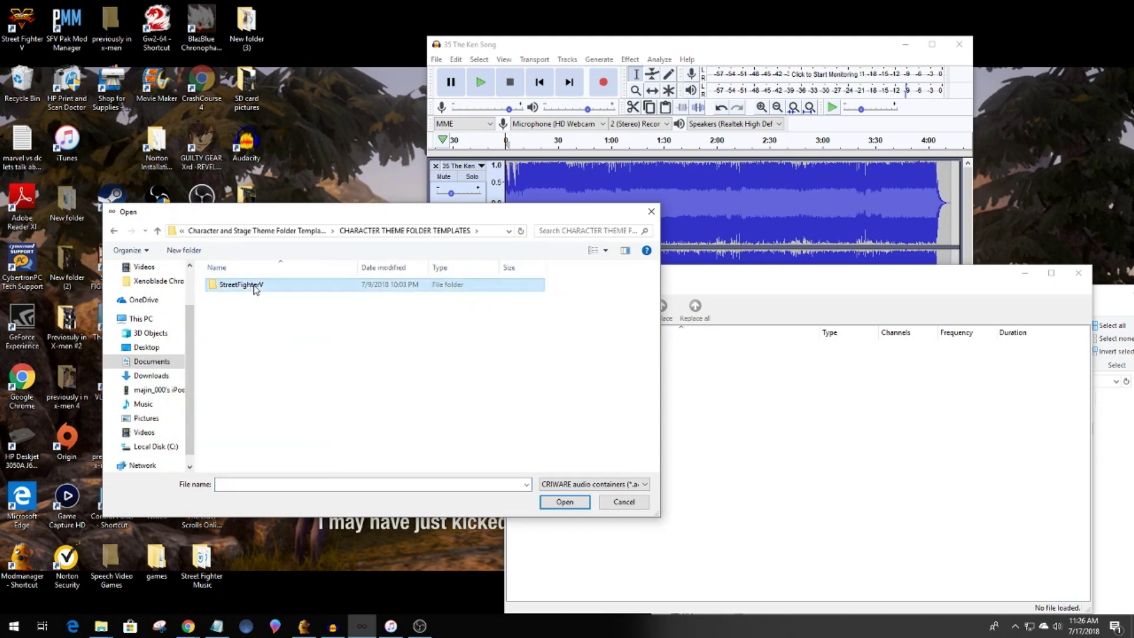
pyautogui.doubleClick(254, 286)
pyautogui.doubleClick(254, 286)
pyautogui.doubleClick(254, 286)
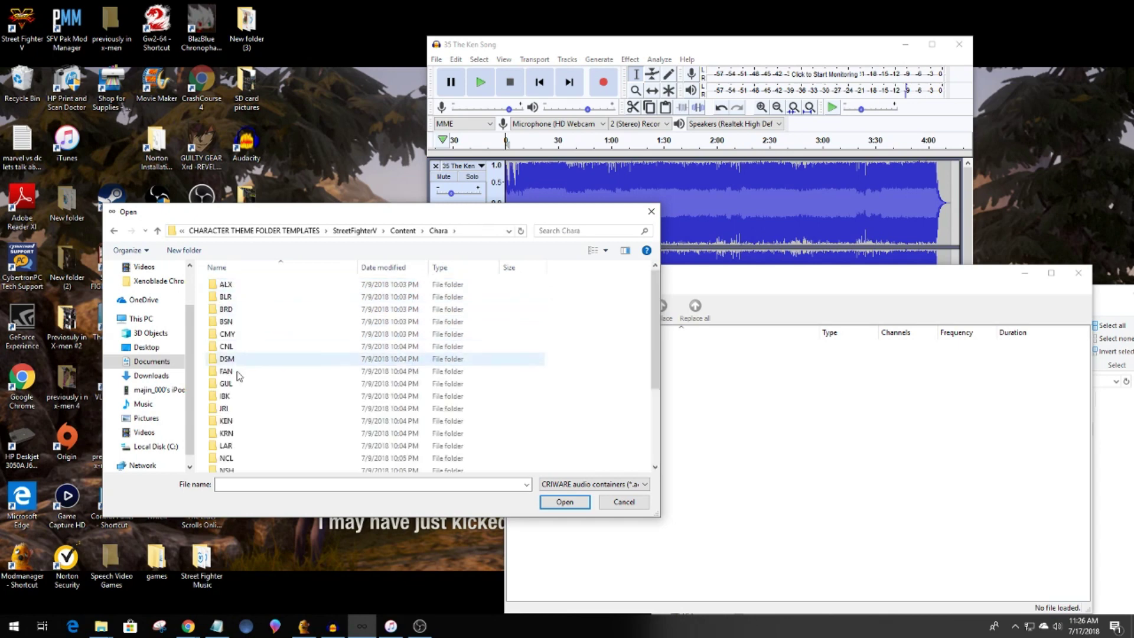
# Load KEN_BGM_CHA.uasset from the KEN character's Sound folder.
pyautogui.click(247, 421)
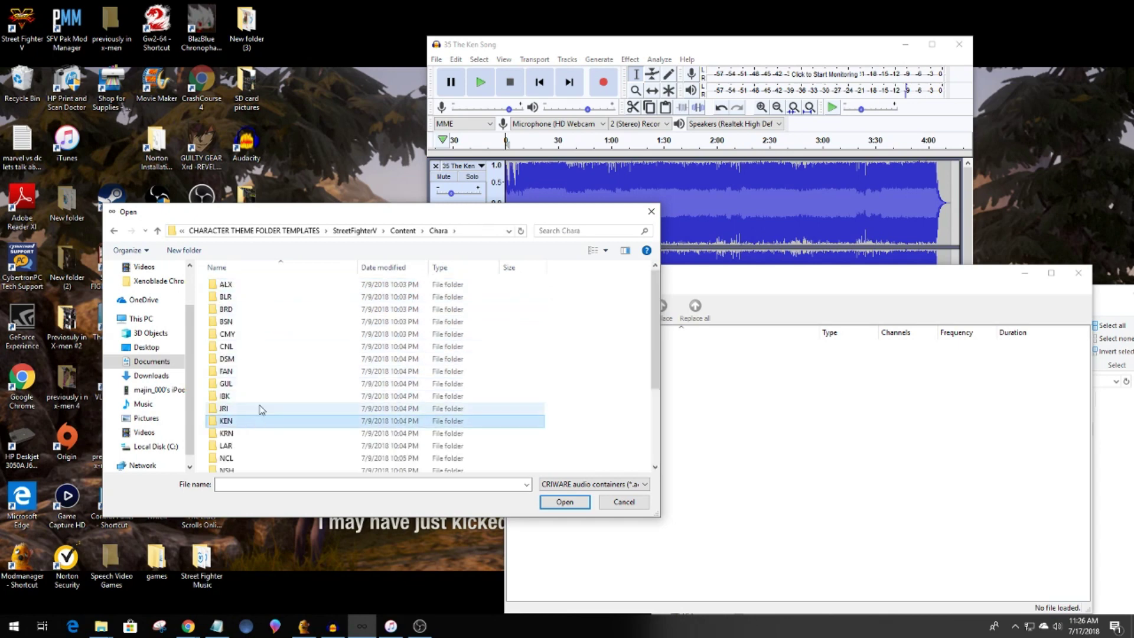
pyautogui.click(560, 502)
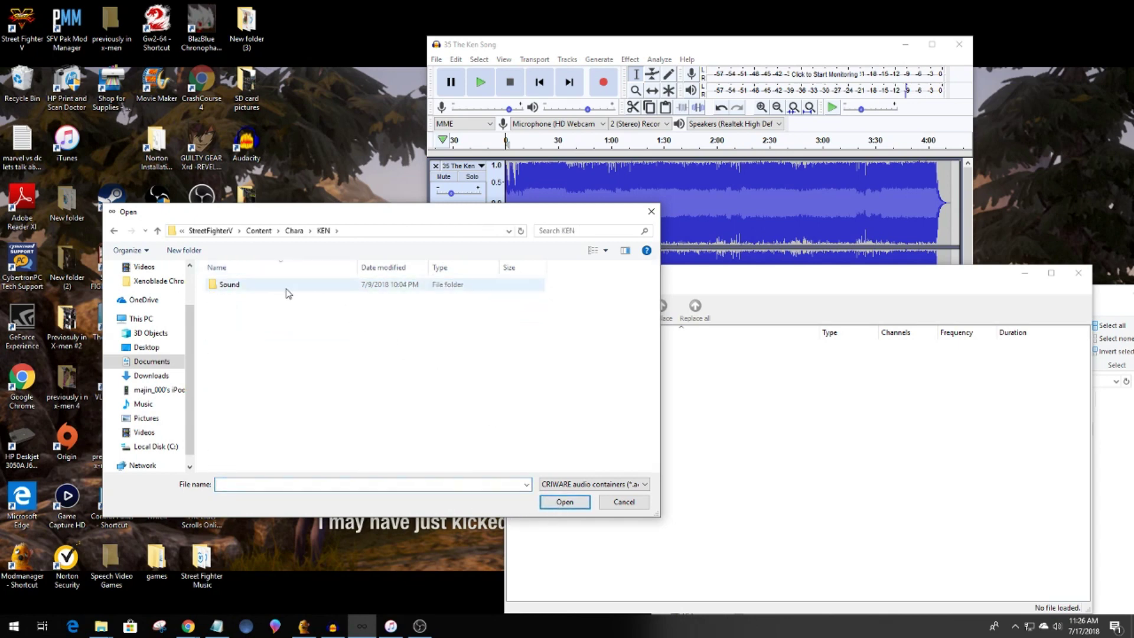
pyautogui.doubleClick(287, 290)
pyautogui.click(295, 286)
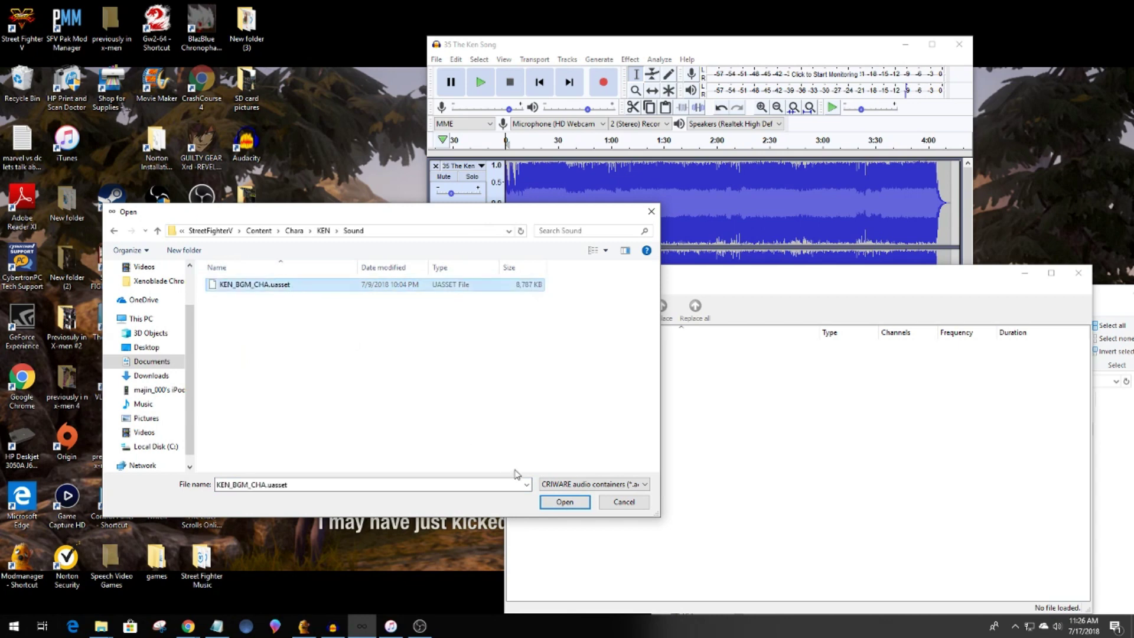
pyautogui.click(565, 502)
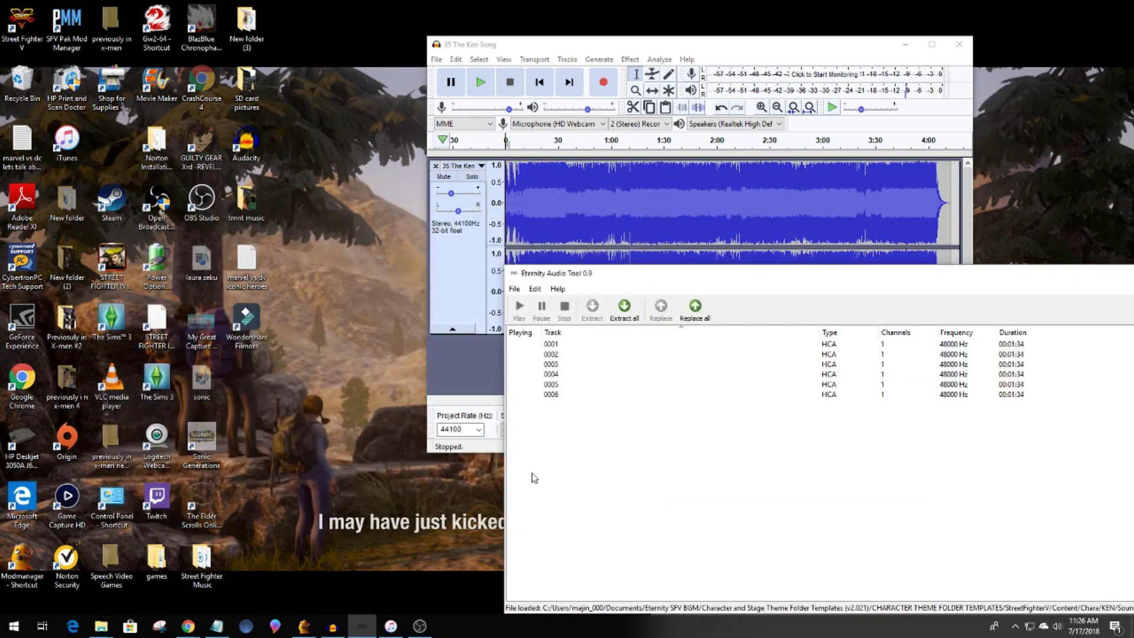
# Replace track 0001 with the 35 The Ken Song WAV, accepting the differing channel count and making it loop, and reposition the tool window.
pyautogui.click(605, 344)
pyautogui.click(661, 307)
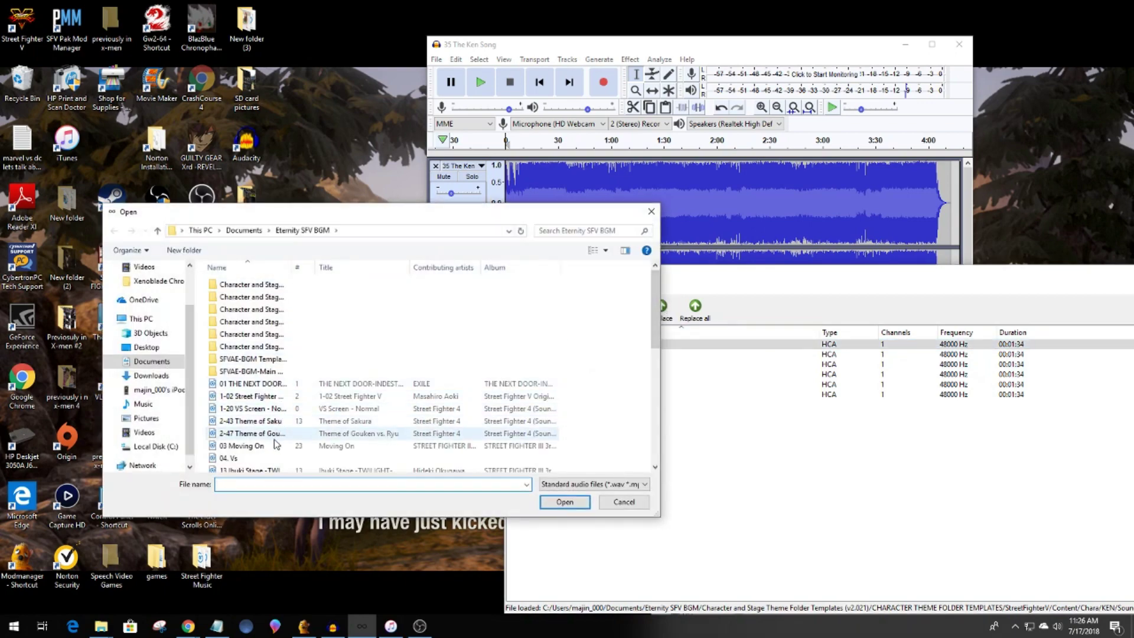
pyautogui.scroll(-2, 288, 425)
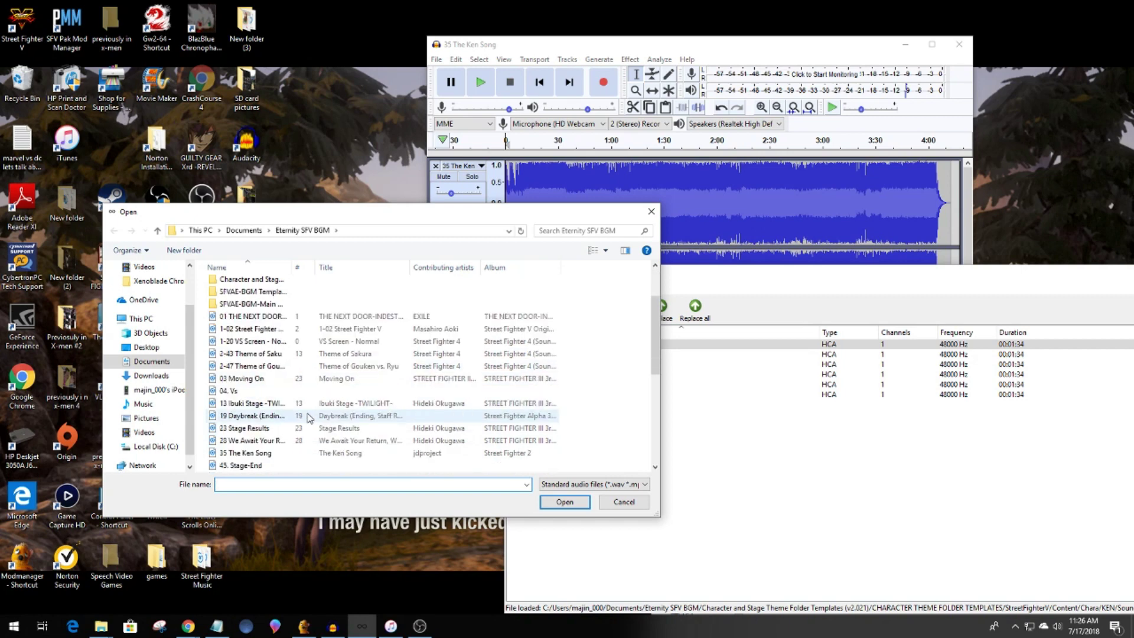
pyautogui.click(295, 453)
pyautogui.click(565, 501)
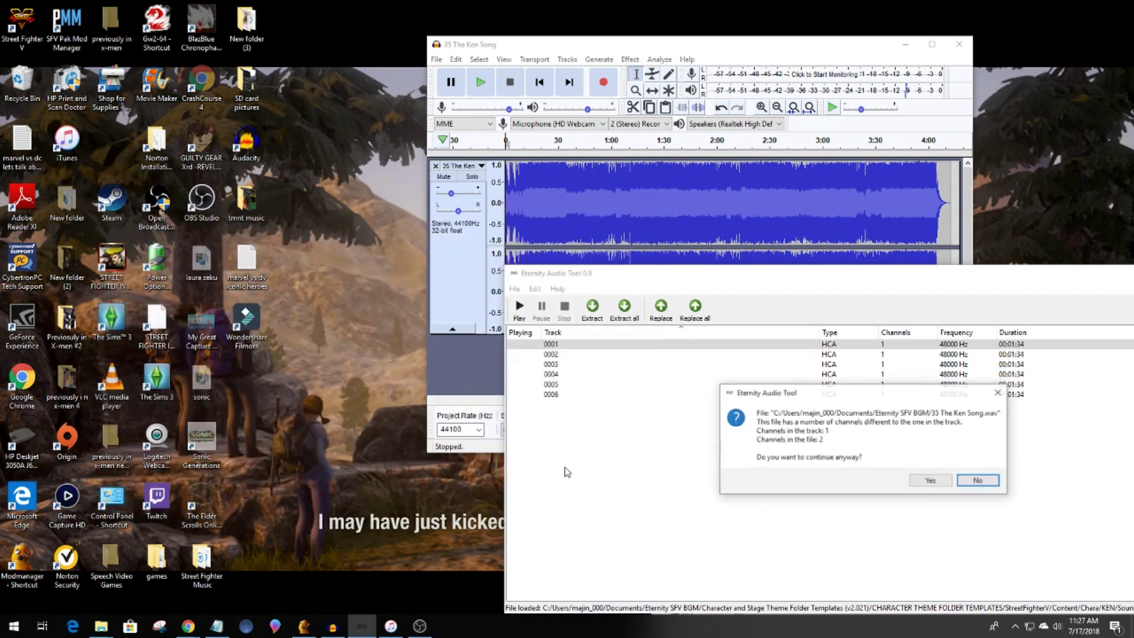
pyautogui.click(931, 480)
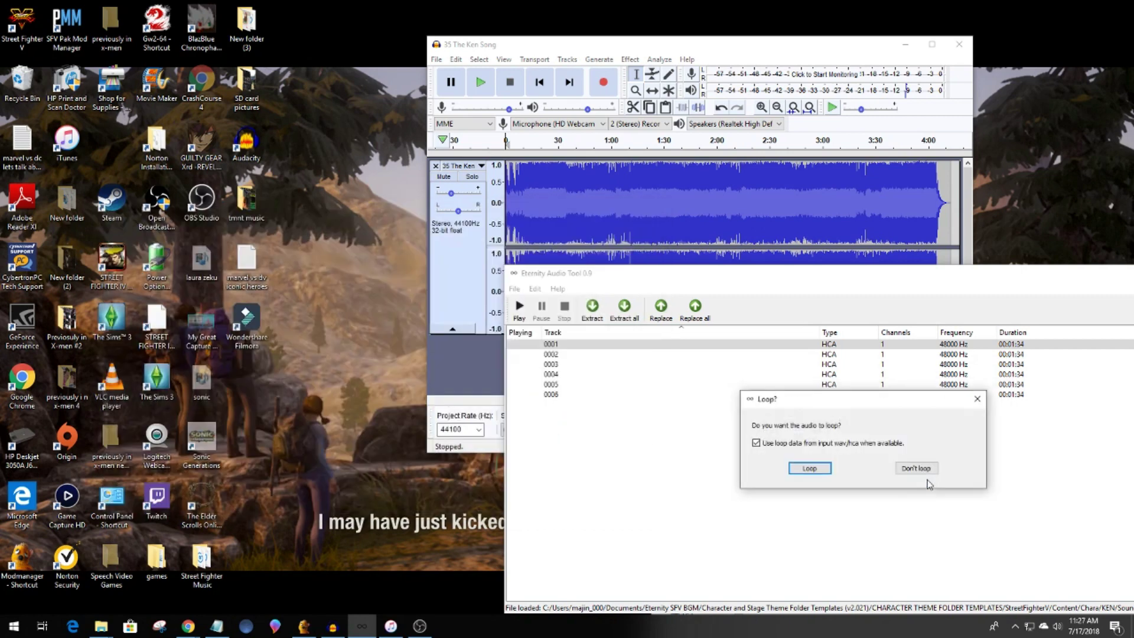
pyautogui.click(810, 469)
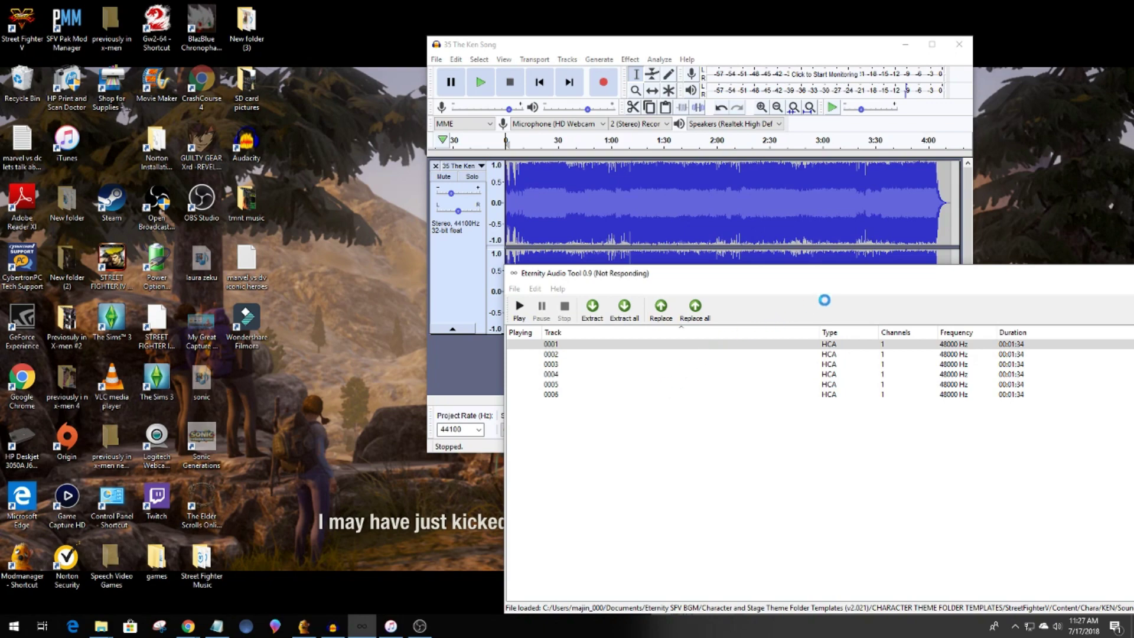
pyautogui.click(671, 321)
pyautogui.moveTo(756, 280); pyautogui.dragTo(562, 204)
# Replace track 0002 with the 35 The Ken Song WAV, accepting the differing channel count and making it loop.
pyautogui.click(407, 279)
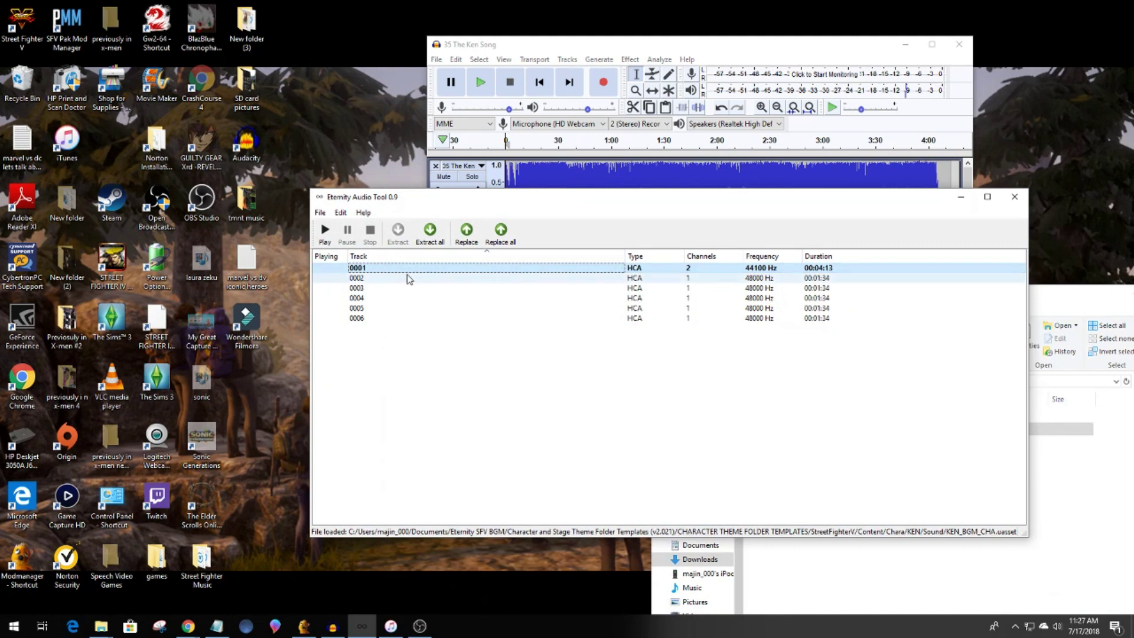
pyautogui.click(466, 236)
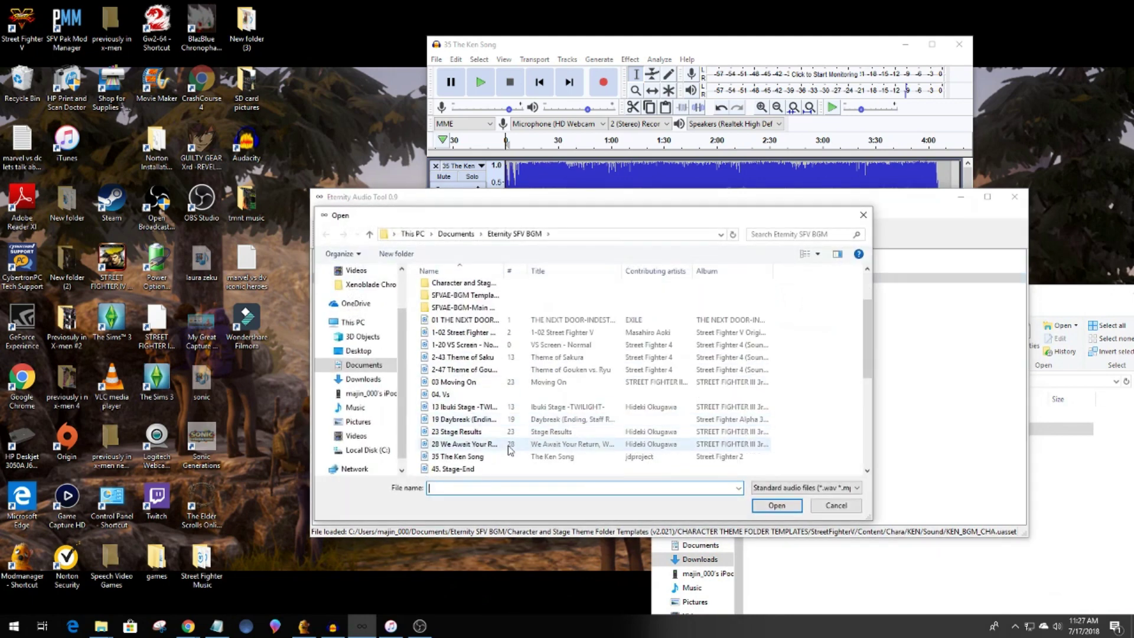
pyautogui.click(511, 456)
pyautogui.click(767, 506)
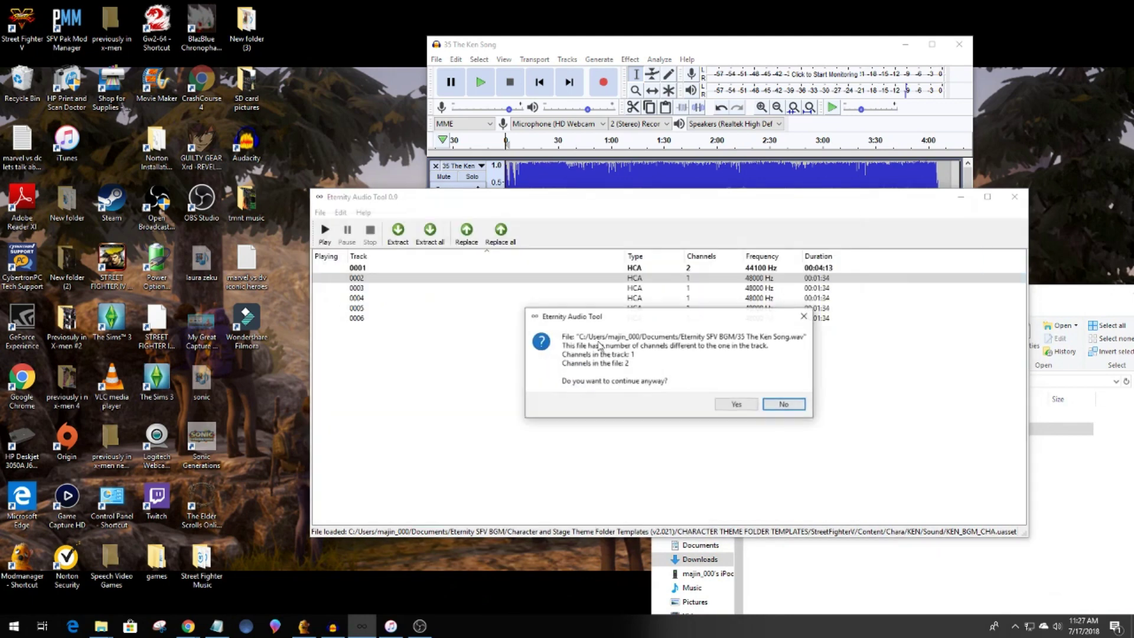
pyautogui.click(737, 407)
pyautogui.click(615, 392)
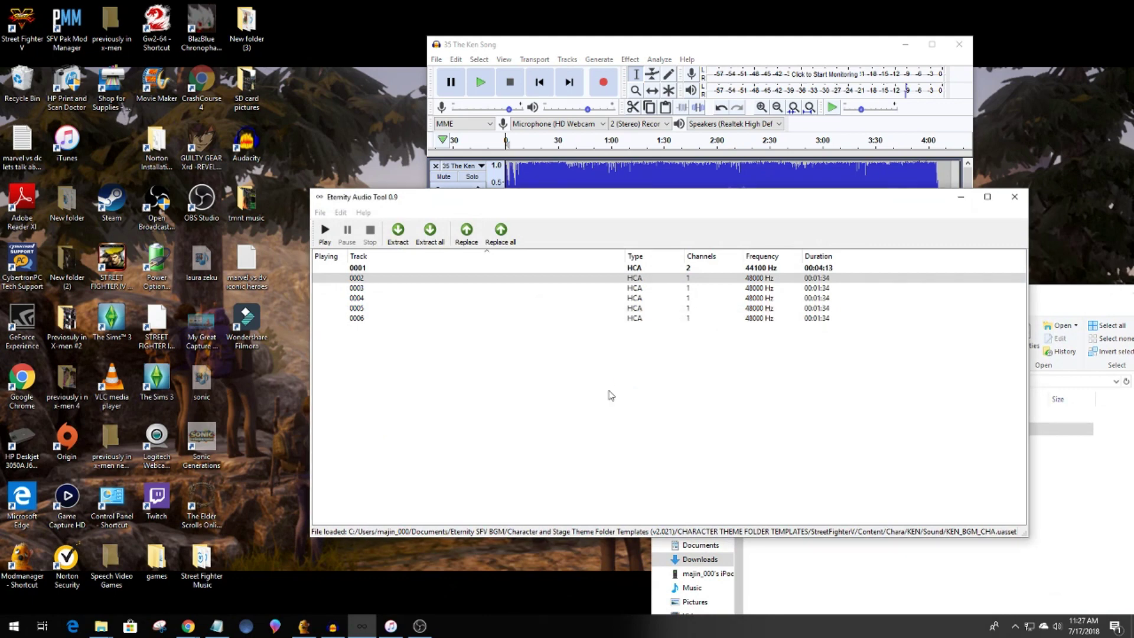
pyautogui.click(599, 322)
# Replace track 0003 with the looping 35 The Ken Song WAV, continuing despite the differing channel count.
pyautogui.click(357, 288)
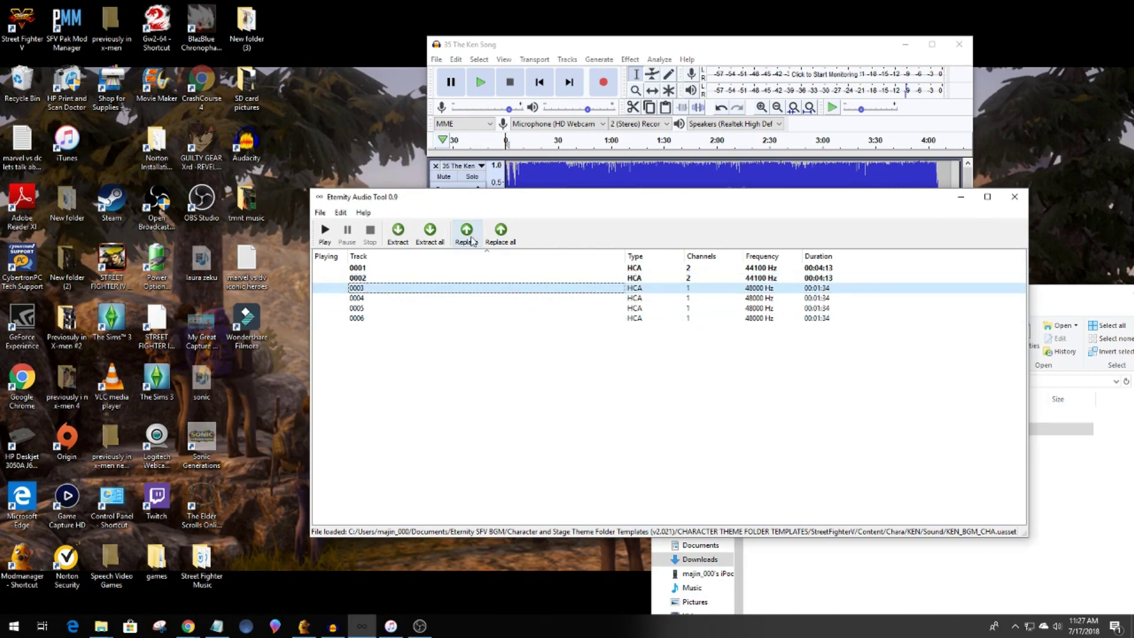
pyautogui.click(467, 233)
pyautogui.click(511, 456)
pyautogui.click(767, 505)
pyautogui.click(733, 406)
pyautogui.click(615, 392)
pyautogui.click(600, 322)
# Replace tracks 0004, 0005 and 0006 one by one with the 35 The Ken Song WAV, set to loop.
pyautogui.click(356, 298)
pyautogui.click(466, 234)
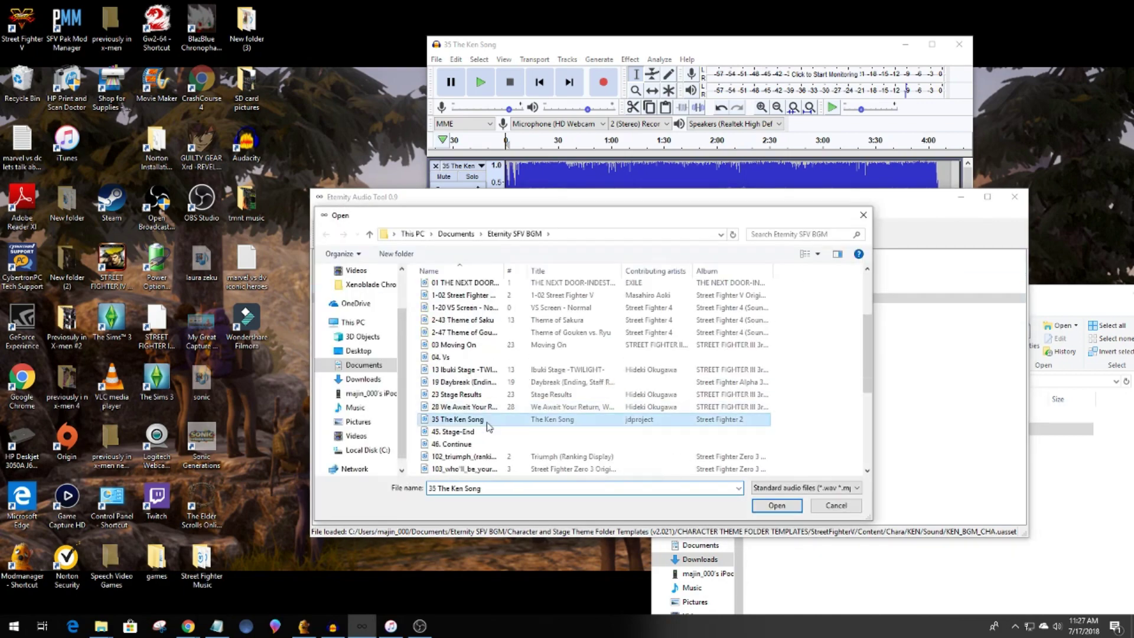
pyautogui.doubleClick(449, 482)
pyautogui.click(634, 392)
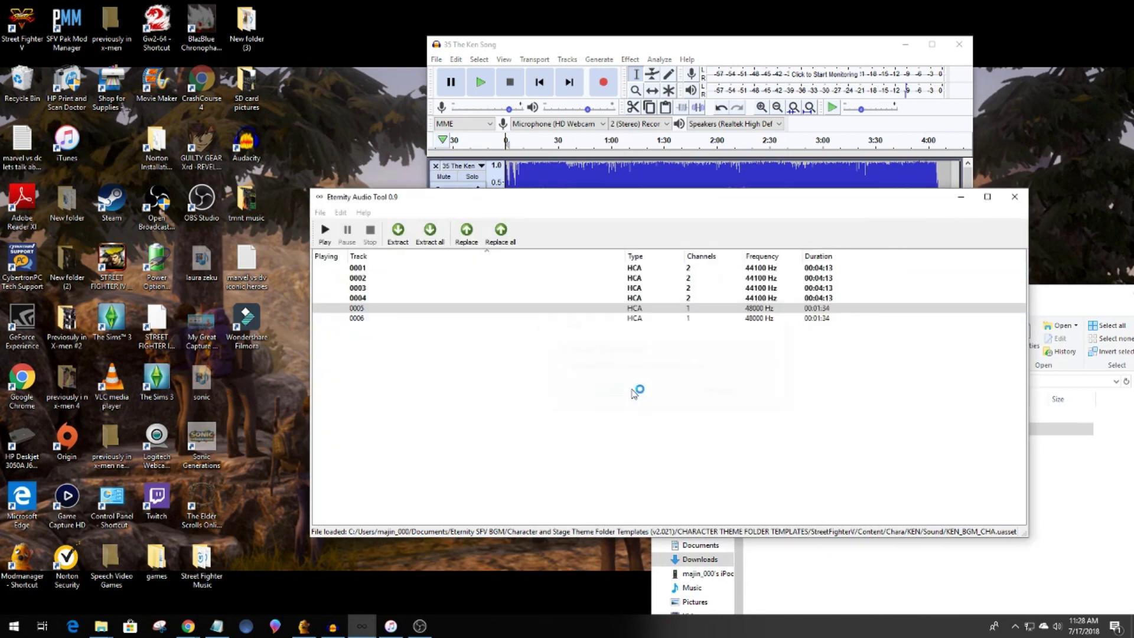
pyautogui.click(356, 318)
pyautogui.click(467, 234)
pyautogui.doubleClick(449, 476)
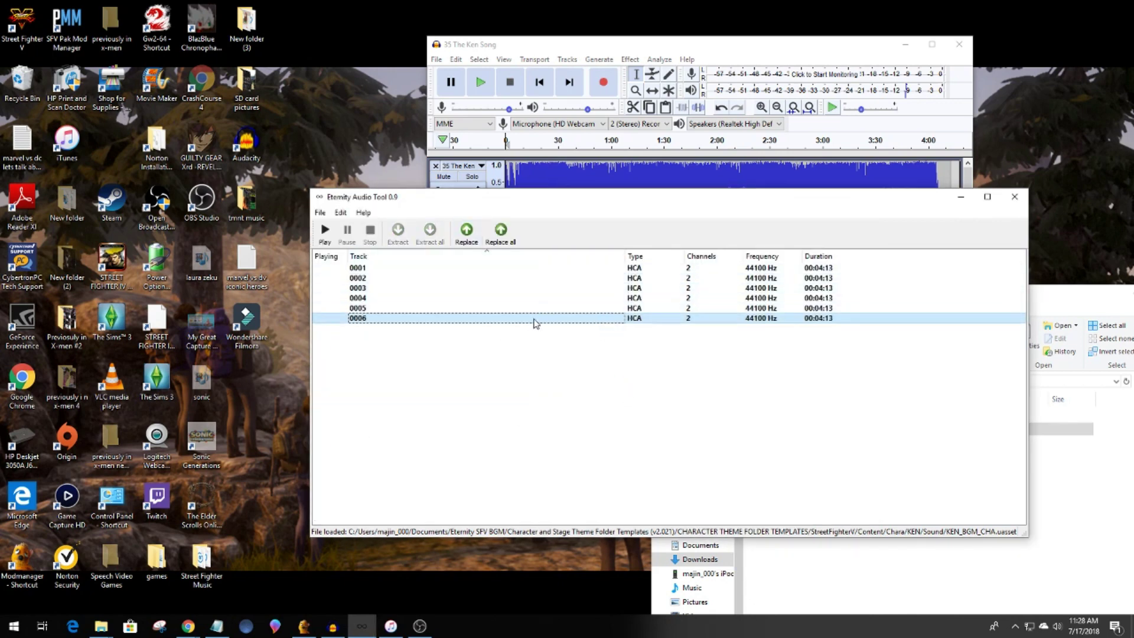
# Save the modified KEN_BGM_CHA.uasset over the loaded file and dismiss the save message.
pyautogui.click(320, 213)
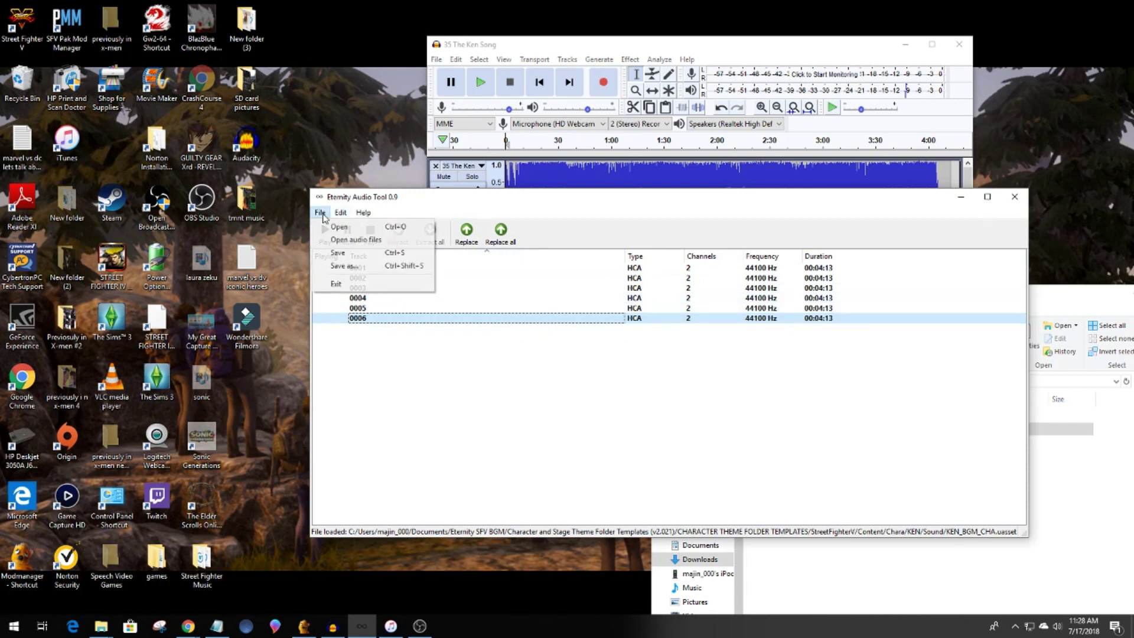
pyautogui.click(337, 253)
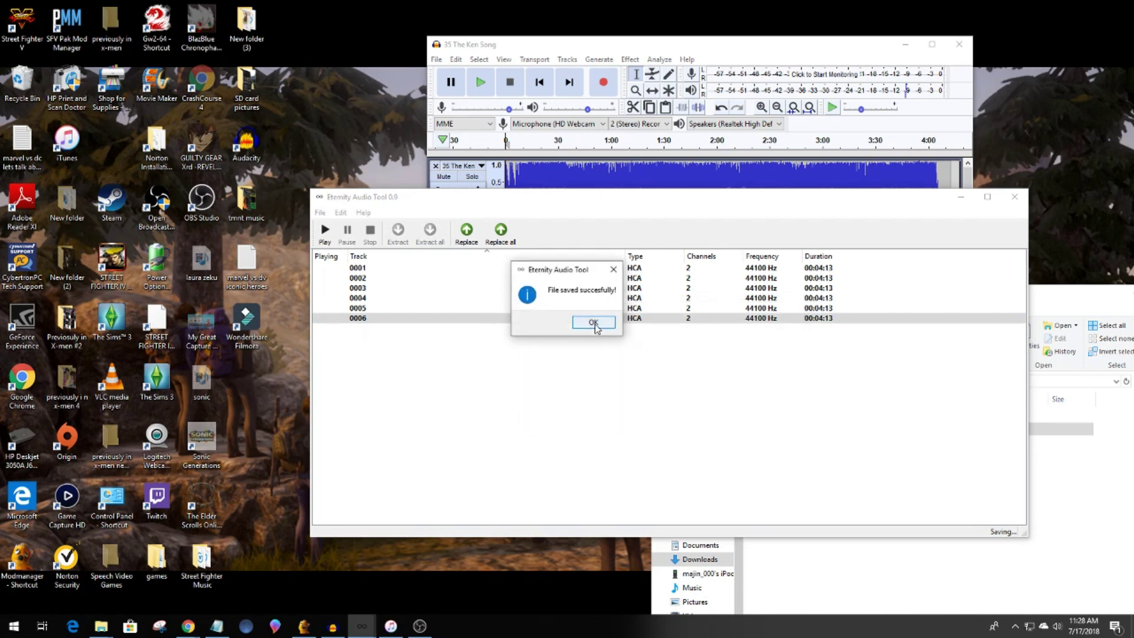
pyautogui.click(594, 323)
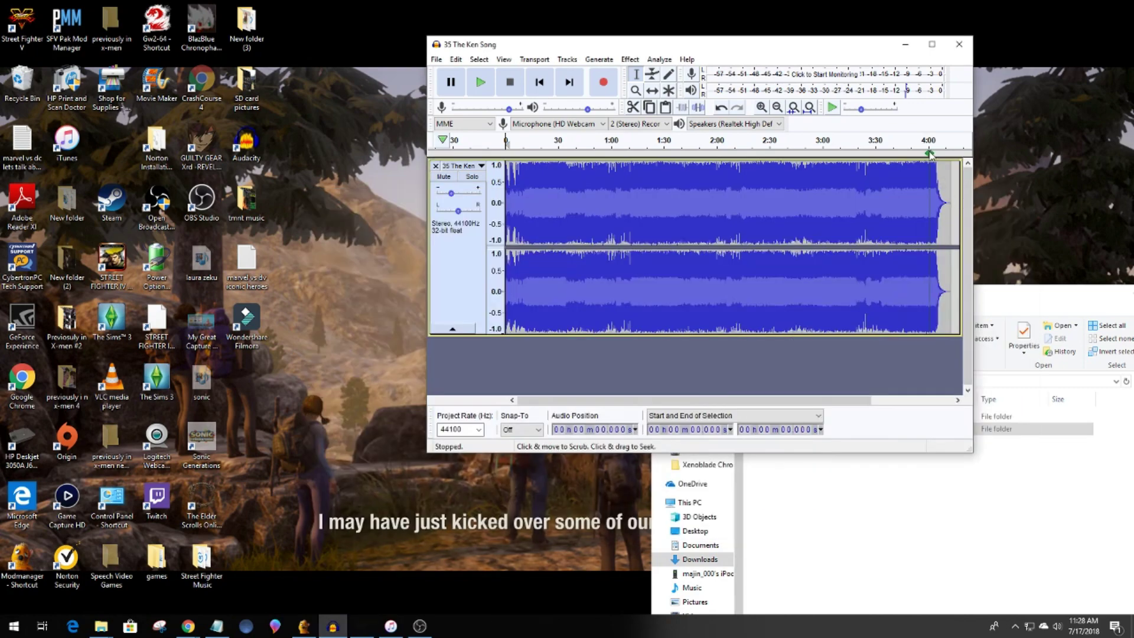
# Minimize Eternity Audio Tool and Audacity, and arrange the Downloads and Games folder windows side by side.
pyautogui.click(961, 197)
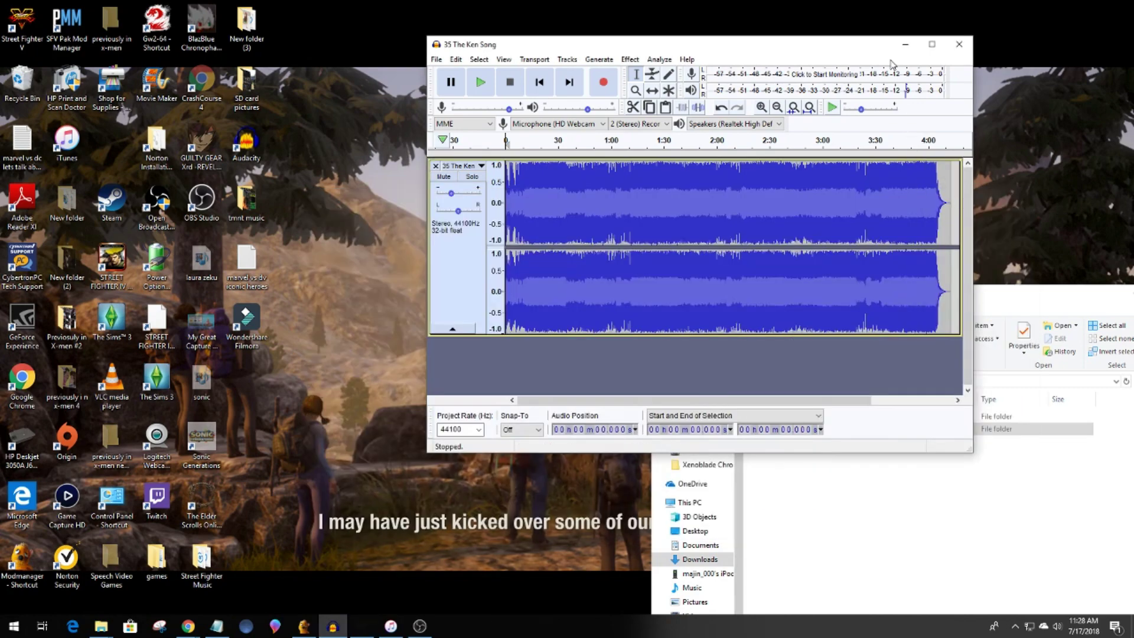
pyautogui.click(905, 44)
pyautogui.moveTo(827, 289); pyautogui.dragTo(688, 120)
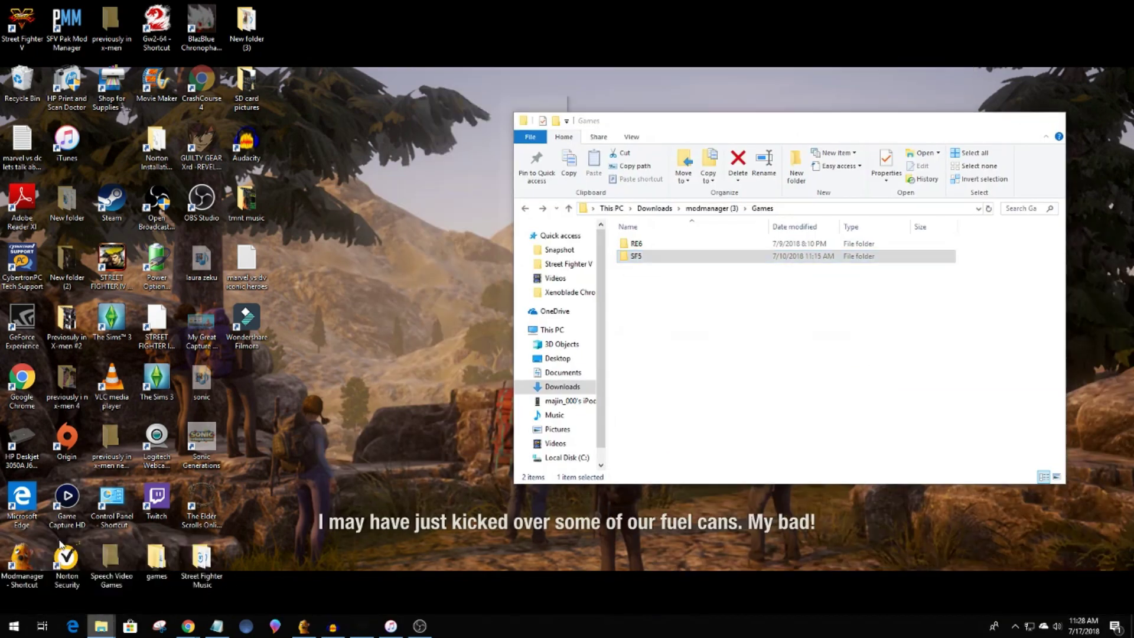
pyautogui.moveTo(101, 625)
pyautogui.click(156, 582)
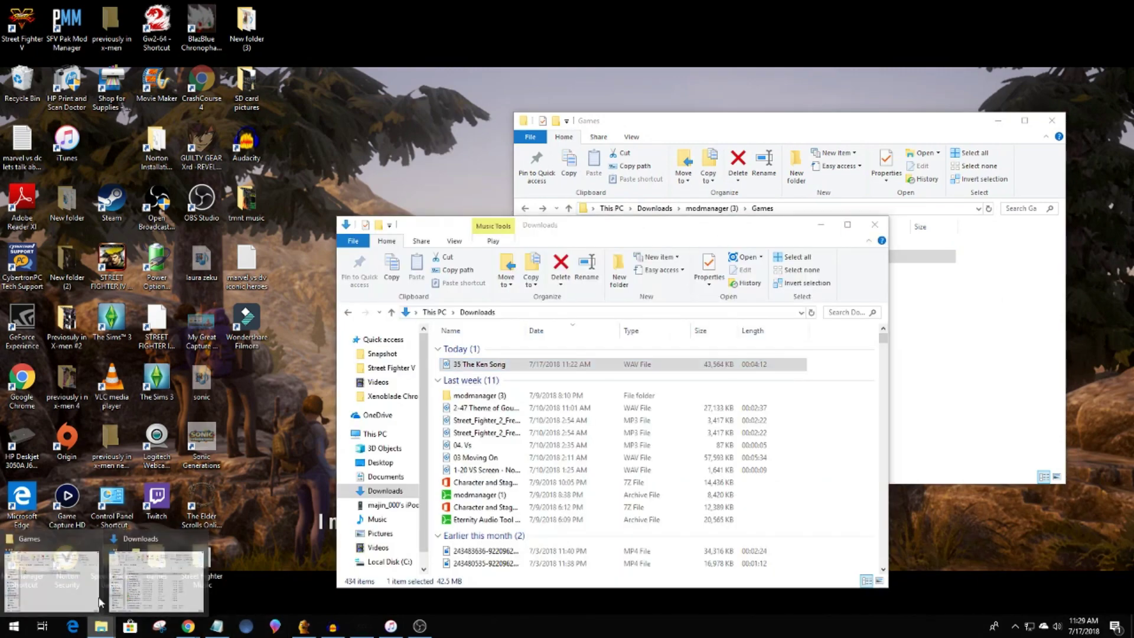
pyautogui.click(89, 590)
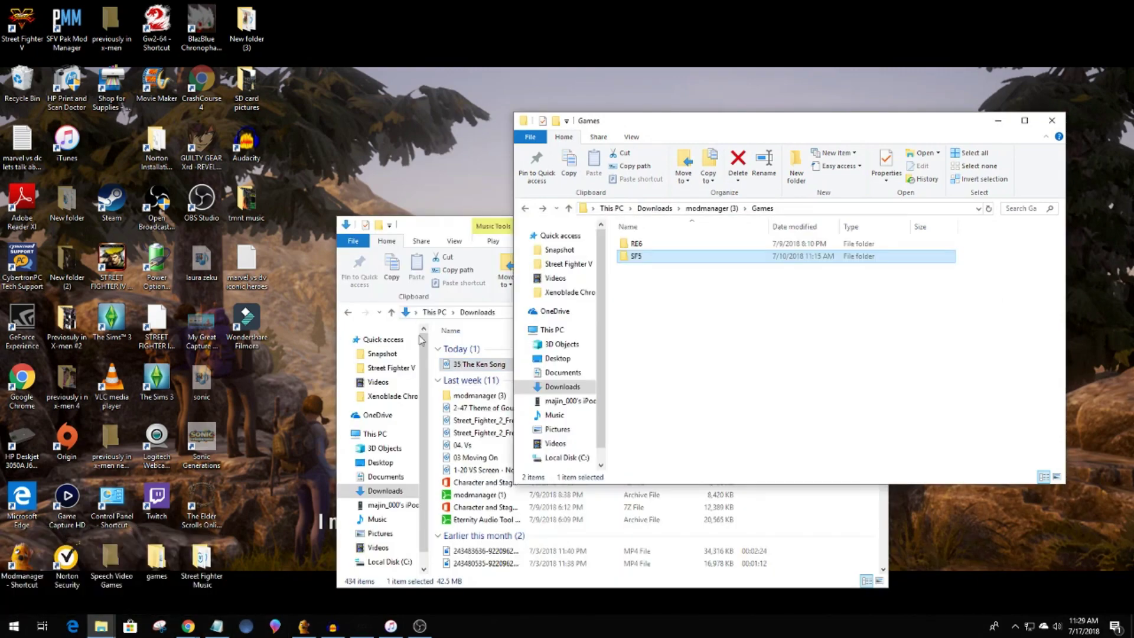
pyautogui.click(447, 230)
pyautogui.moveTo(447, 230); pyautogui.dragTo(142, 182)
pyautogui.moveTo(694, 128); pyautogui.dragTo(739, 130)
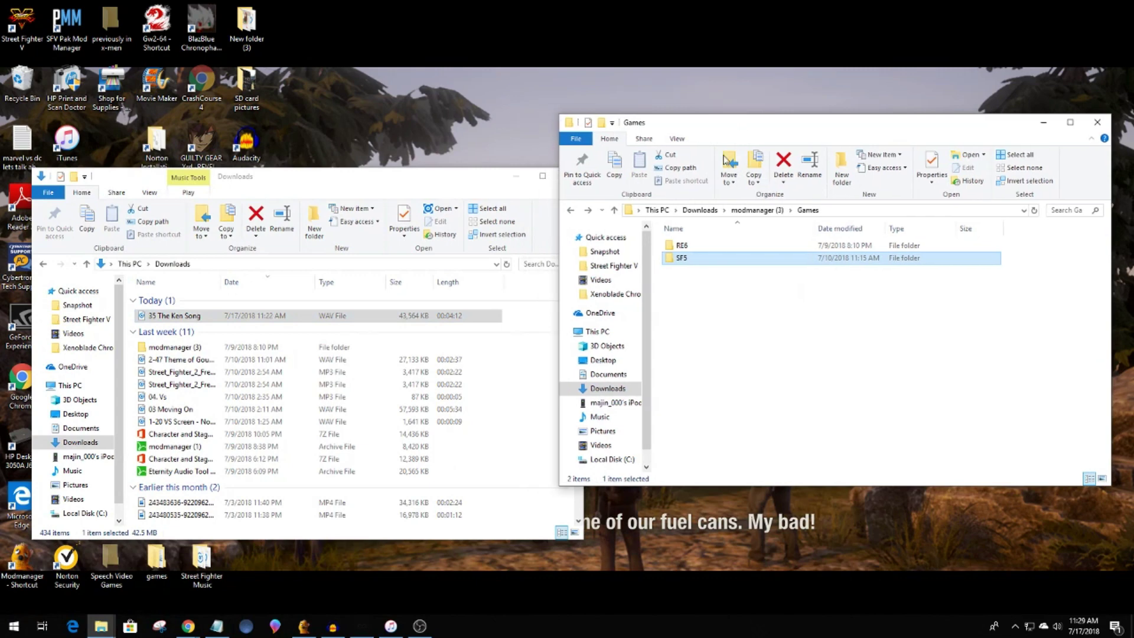
# In the Games folder window, go up to modmanager (3) and open Games, SF5 and its Mods folder.
pyautogui.click(757, 211)
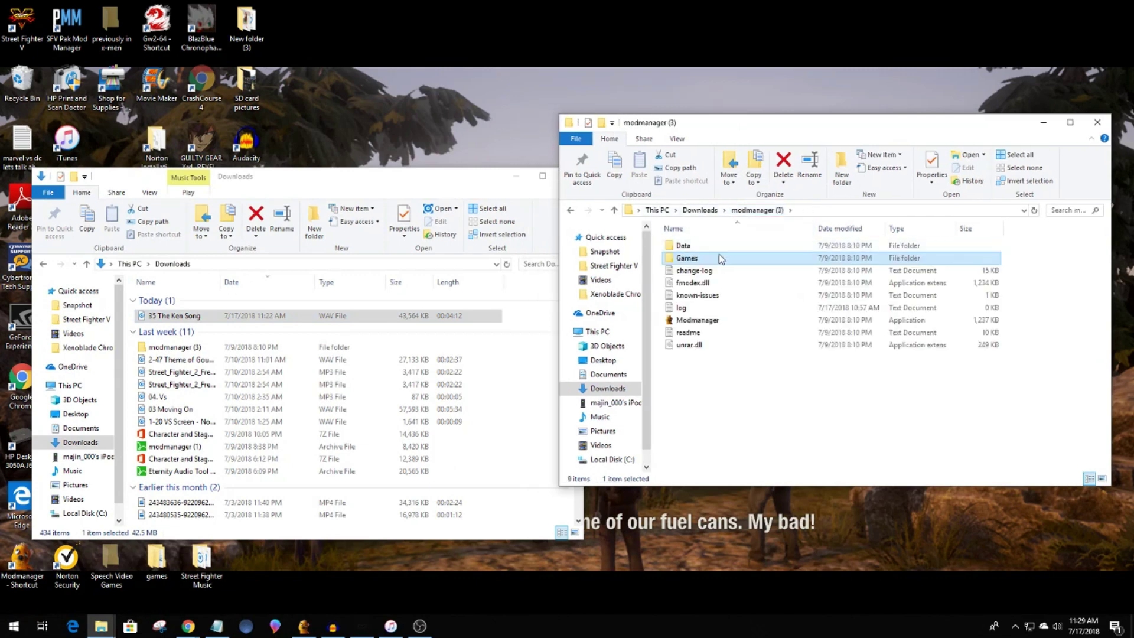
pyautogui.click(764, 392)
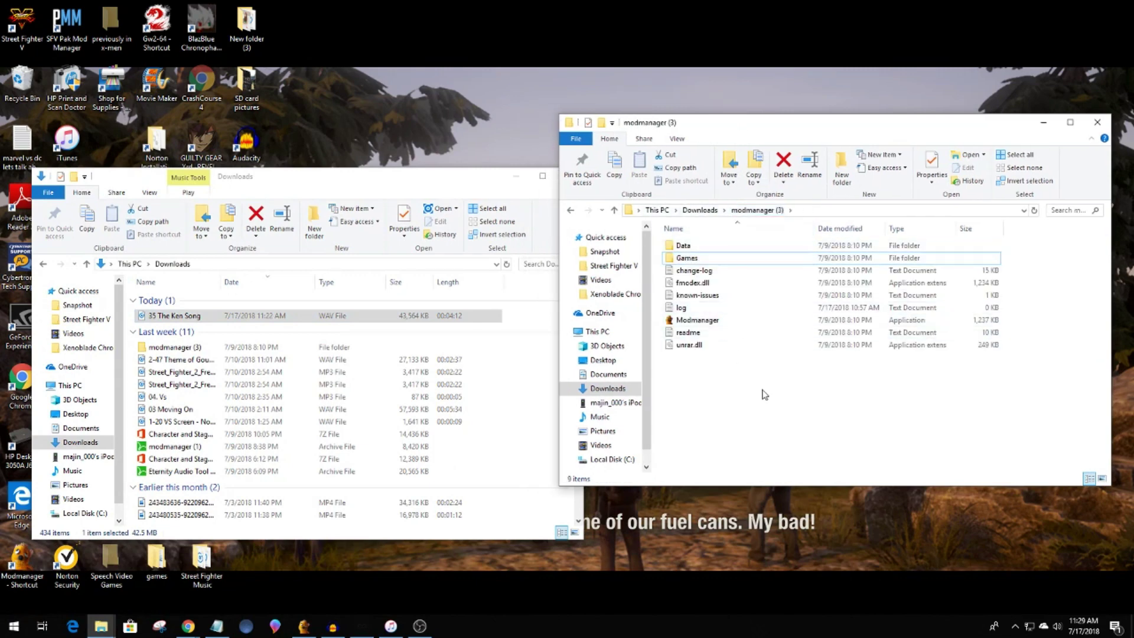
pyautogui.doubleClick(762, 264)
pyautogui.doubleClick(762, 264)
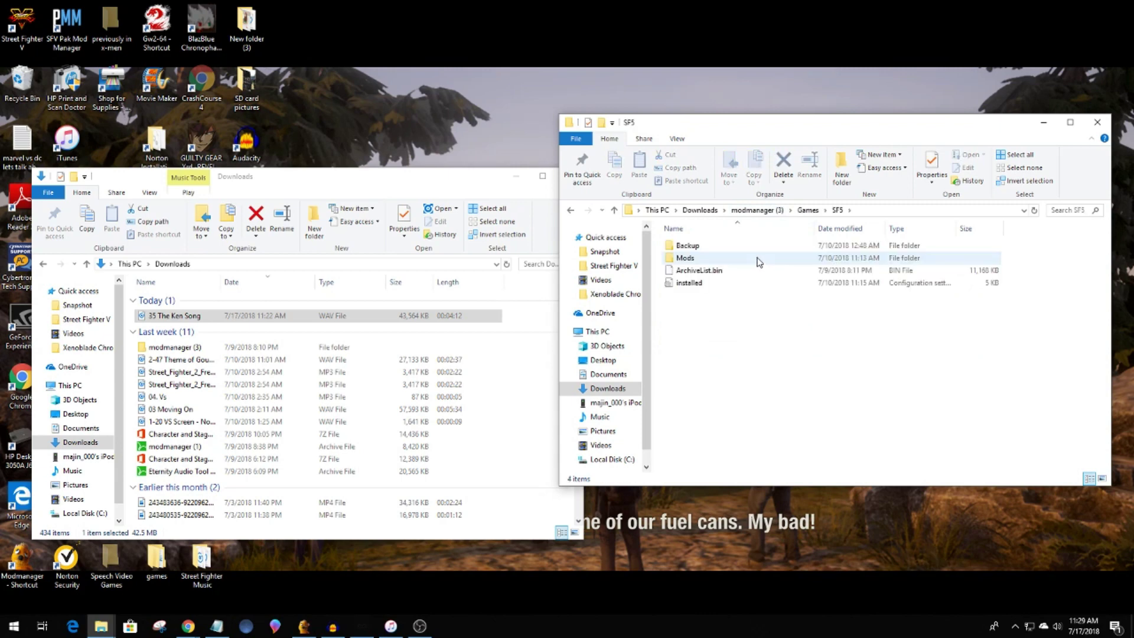
pyautogui.doubleClick(759, 261)
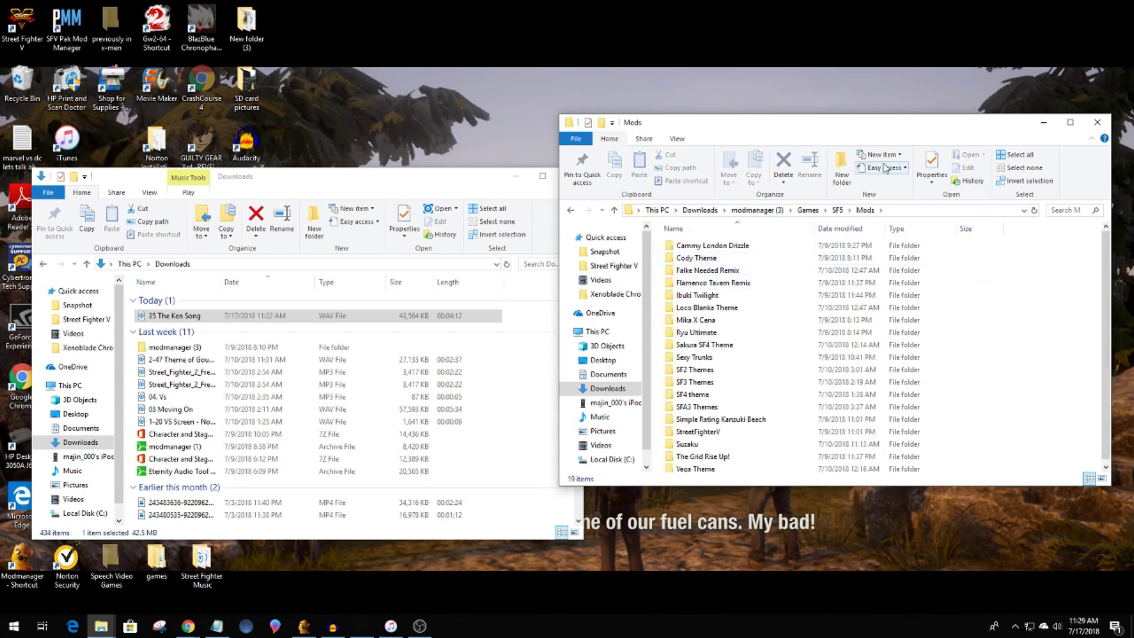
# Create a new folder named Ken Song in the SF5 Mods folder.
pyautogui.click(841, 170)
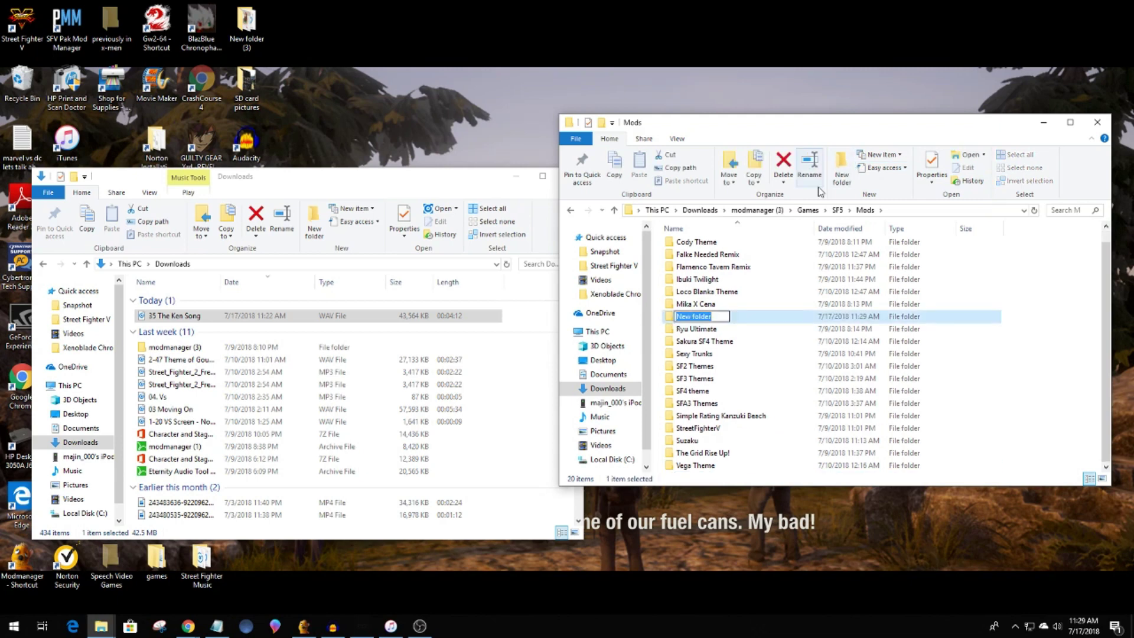
pyautogui.write('Ken Song')
pyautogui.press('Return')
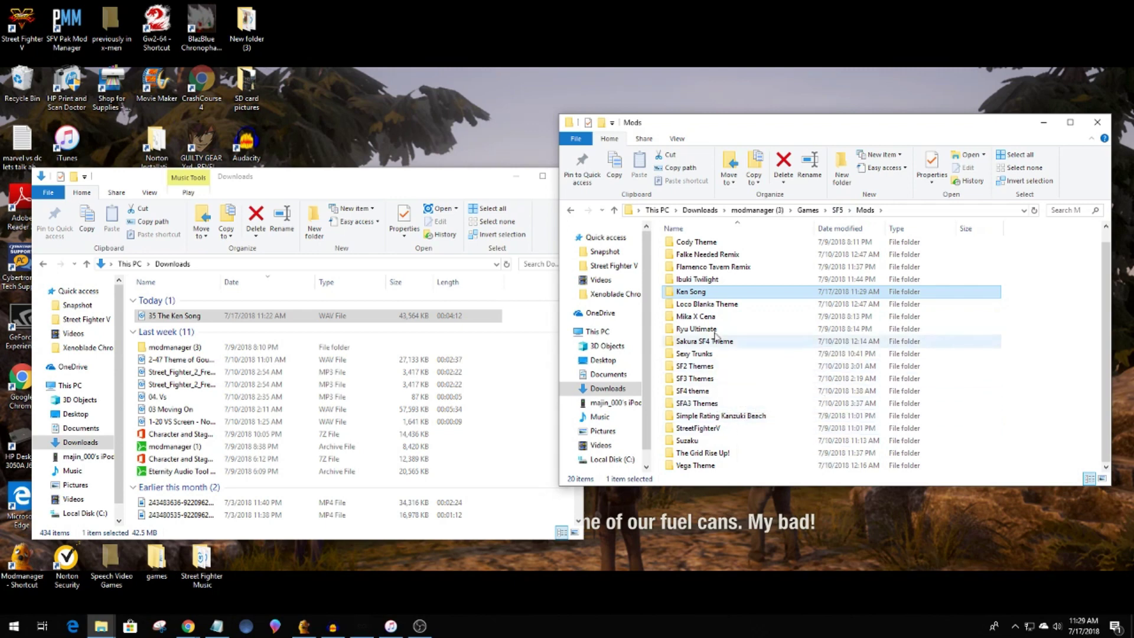
# Examine the Cody Theme mod's folder structure down to the Sound folder in Z29, and return to Mods.
pyautogui.doubleClick(736, 243)
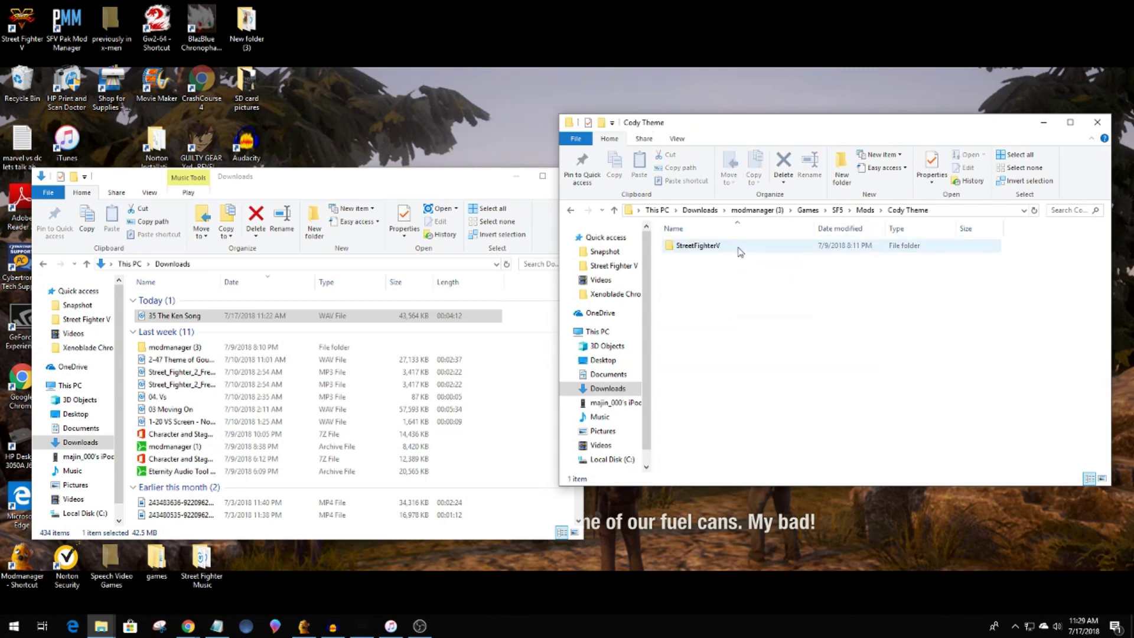
pyautogui.doubleClick(740, 249)
pyautogui.doubleClick(747, 249)
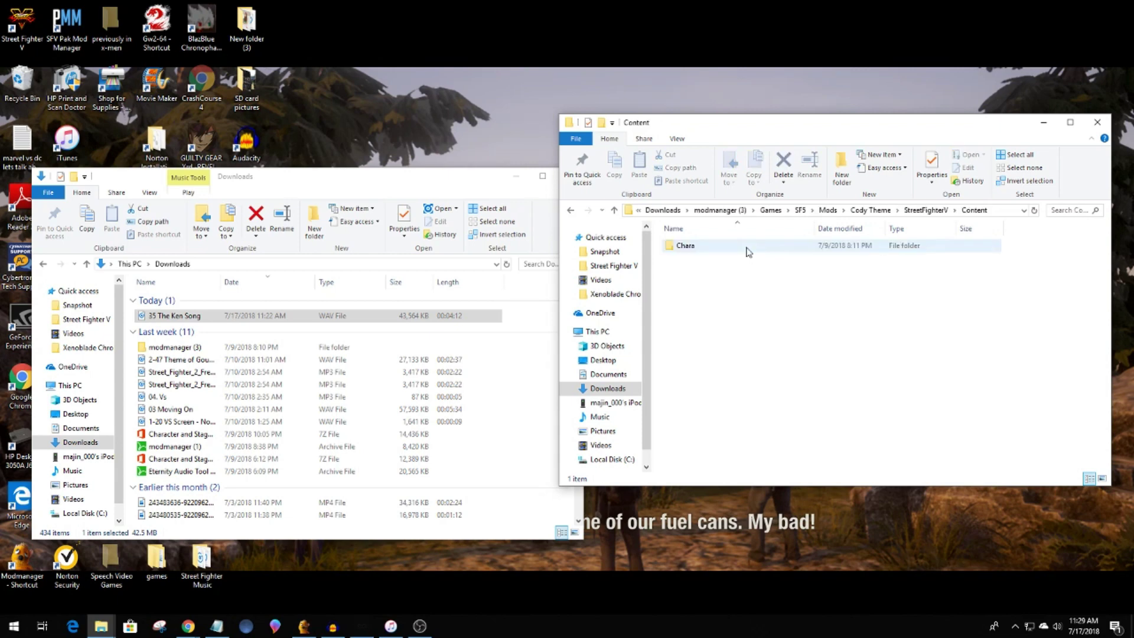
pyautogui.doubleClick(747, 247)
pyautogui.doubleClick(737, 247)
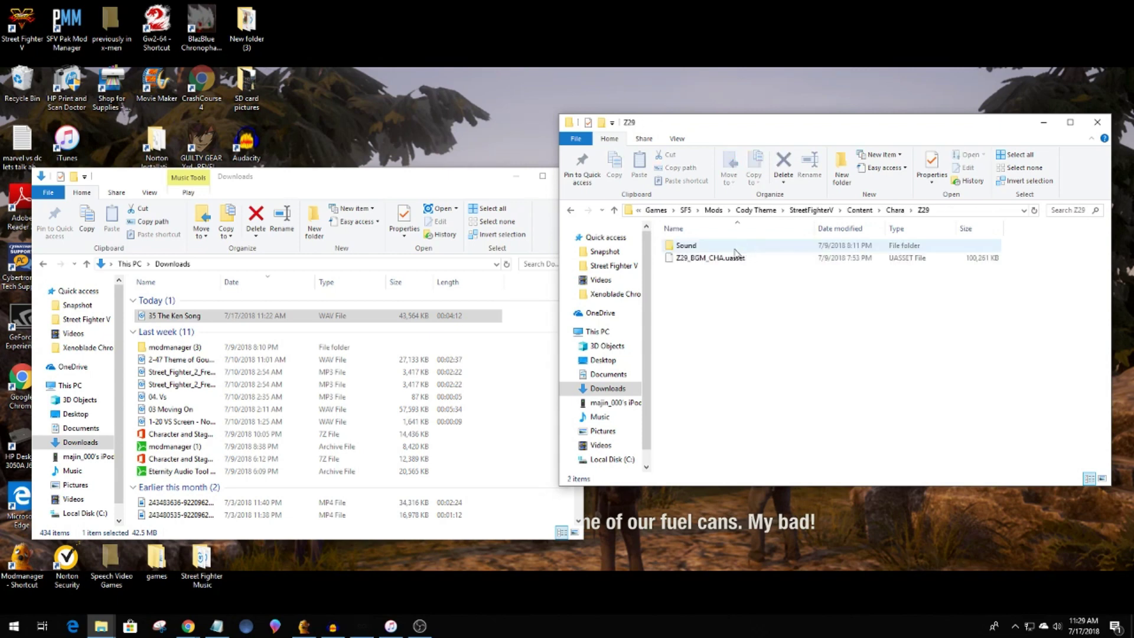
pyautogui.click(736, 250)
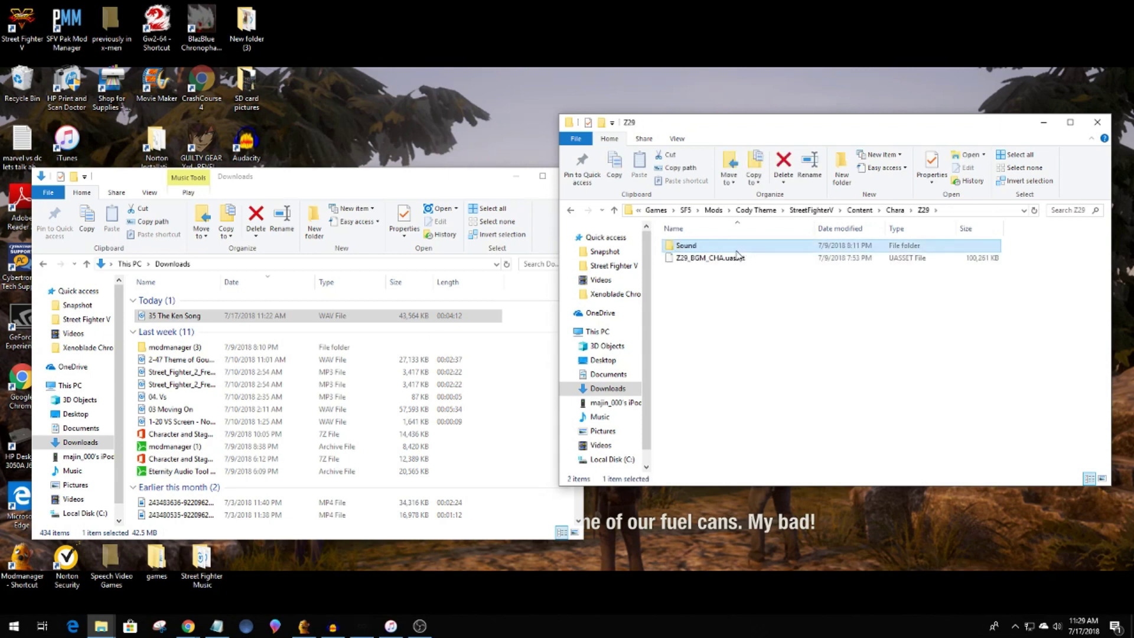
pyautogui.doubleClick(758, 250)
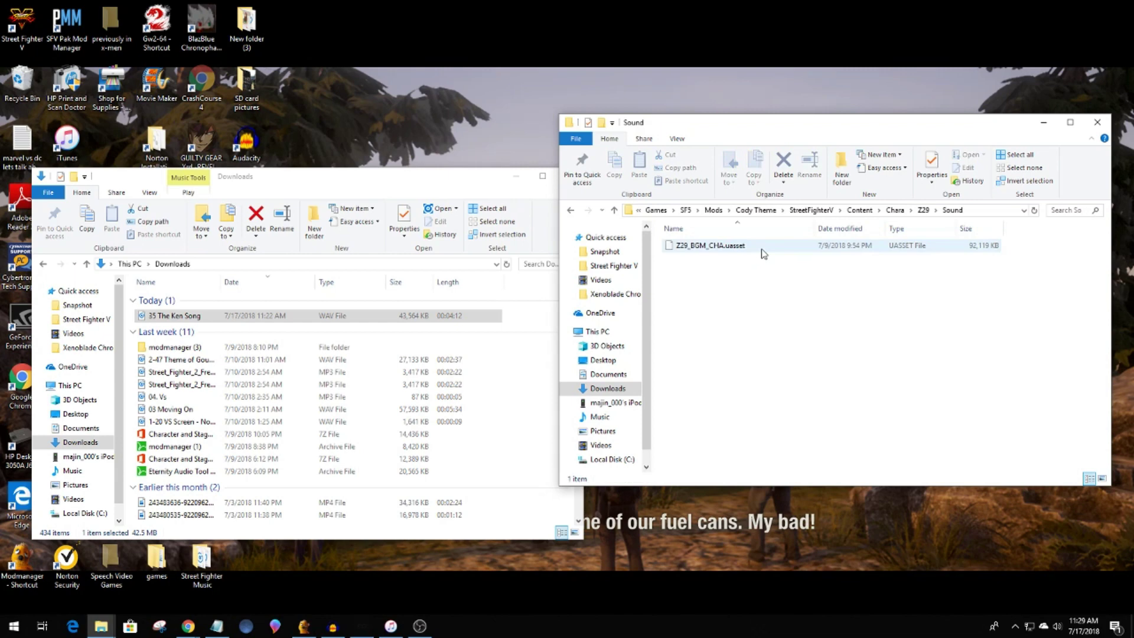
pyautogui.click(572, 211)
pyautogui.click(572, 211)
pyautogui.click(572, 211)
pyautogui.click(572, 210)
pyautogui.click(572, 211)
pyautogui.click(572, 211)
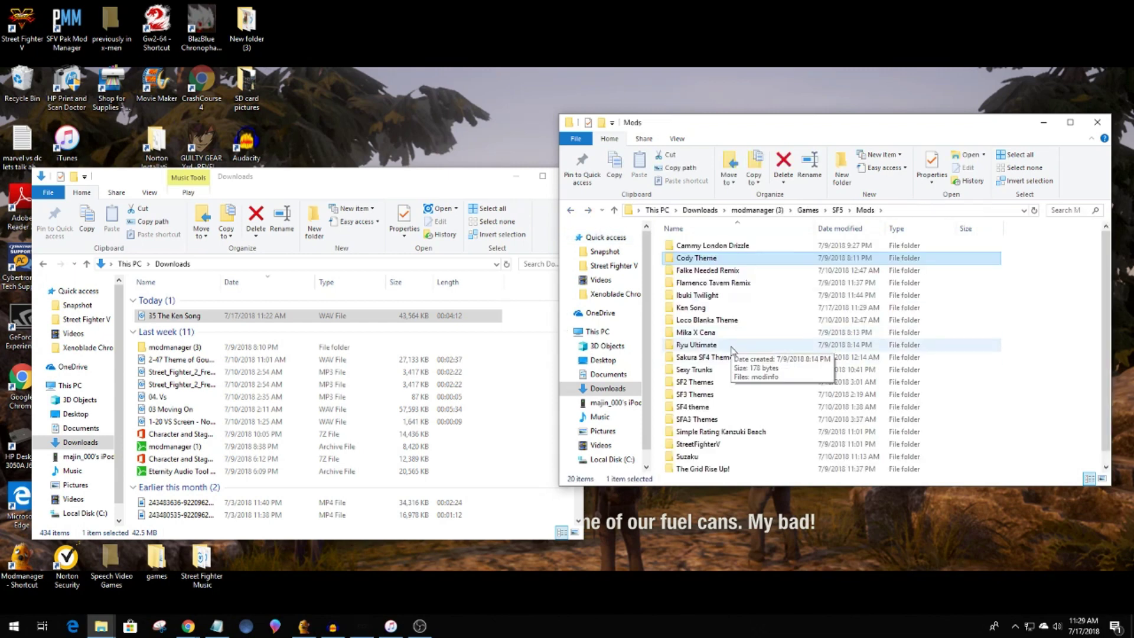
# Examine the Sexy Trunks mod's folder structure down to the Sound folder in LVS, and return to Mods.
pyautogui.doubleClick(729, 372)
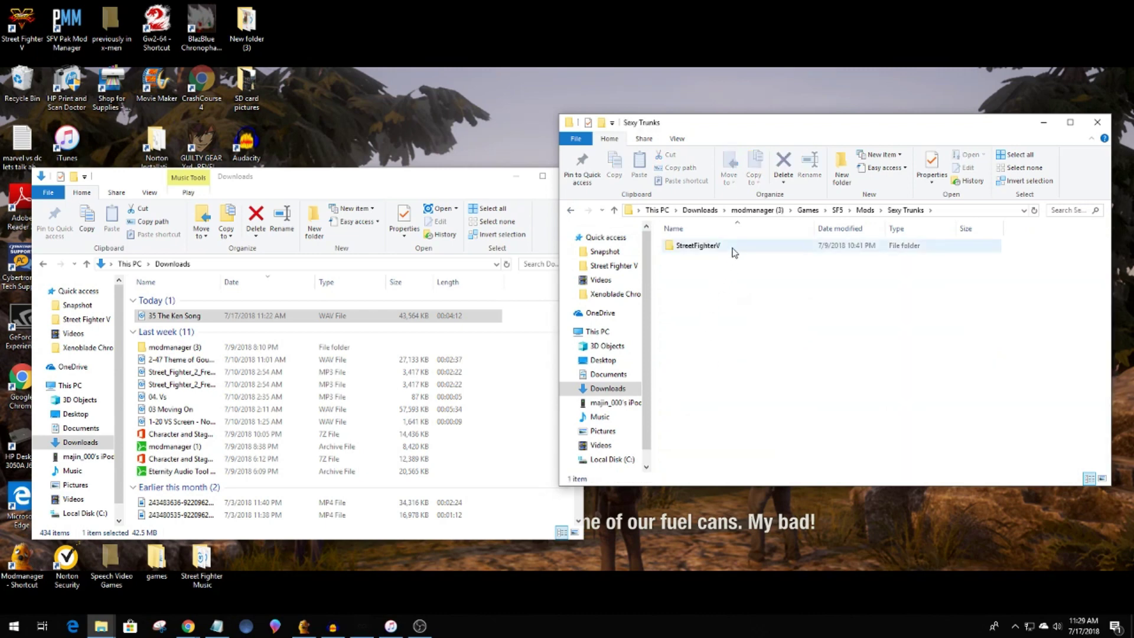
pyautogui.doubleClick(734, 248)
pyautogui.click(734, 251)
pyautogui.doubleClick(733, 248)
pyautogui.doubleClick(733, 248)
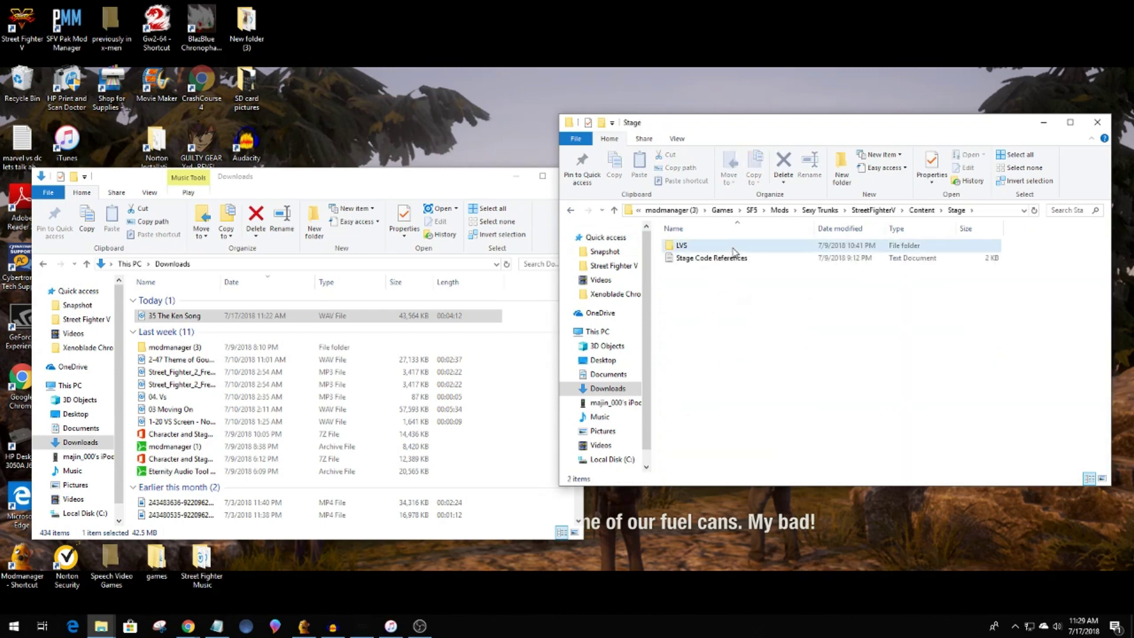
pyautogui.doubleClick(733, 248)
pyautogui.doubleClick(734, 248)
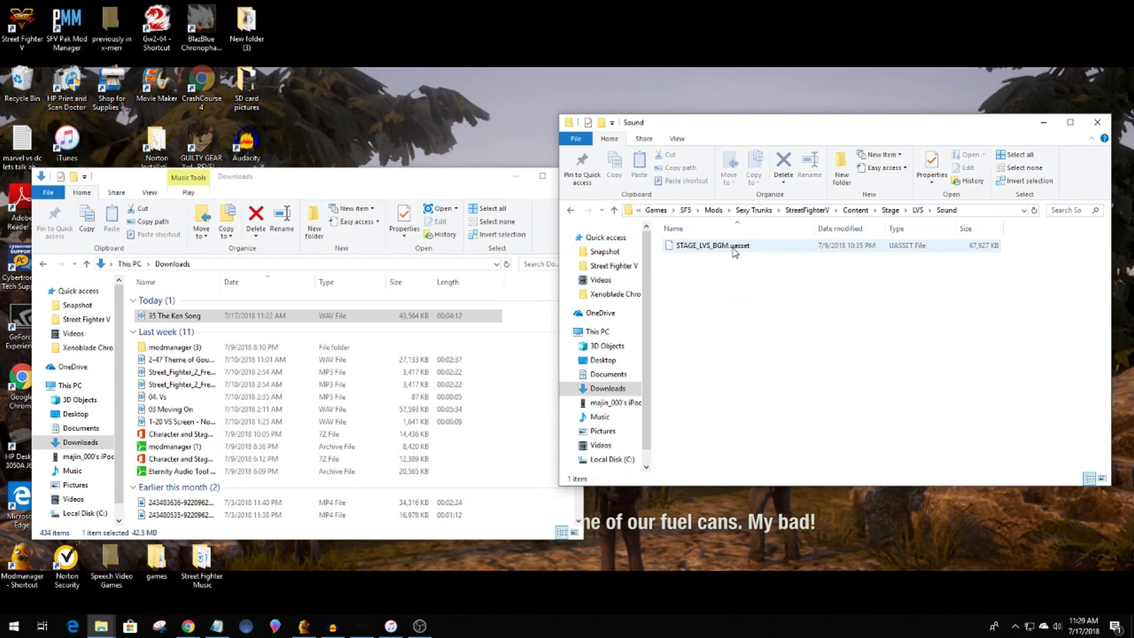
pyautogui.click(570, 211)
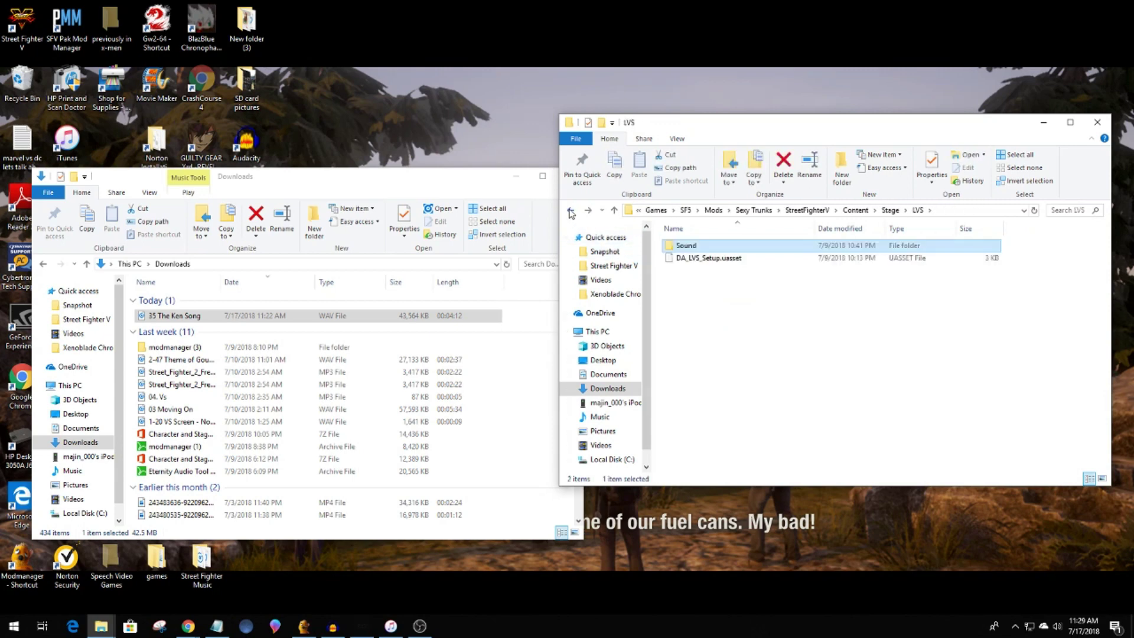
pyautogui.click(570, 211)
pyautogui.click(570, 211)
pyautogui.click(571, 211)
pyautogui.click(571, 211)
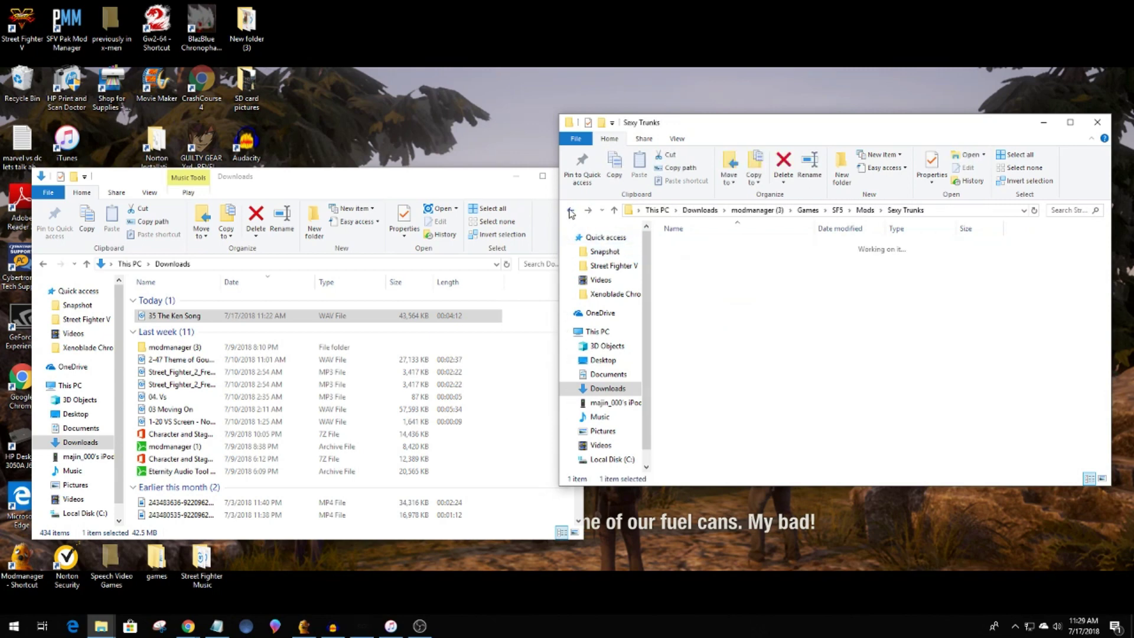
pyautogui.click(571, 211)
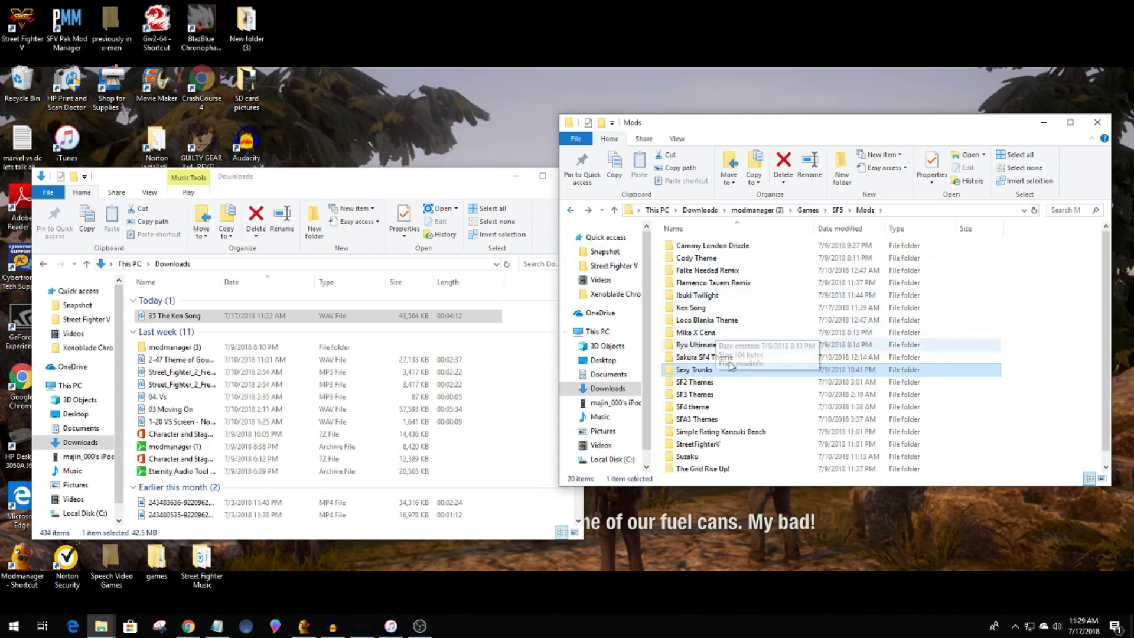
# Check the StreetFighterV folder in Mods and copy it into the Ken Song folder.
pyautogui.doubleClick(732, 444)
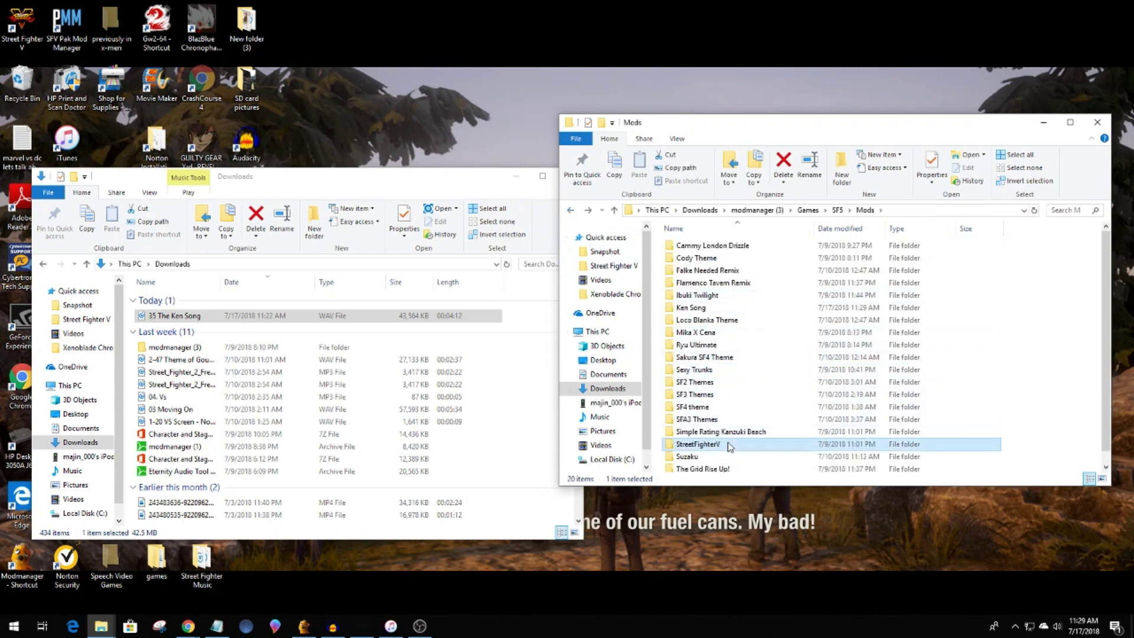
pyautogui.click(717, 246)
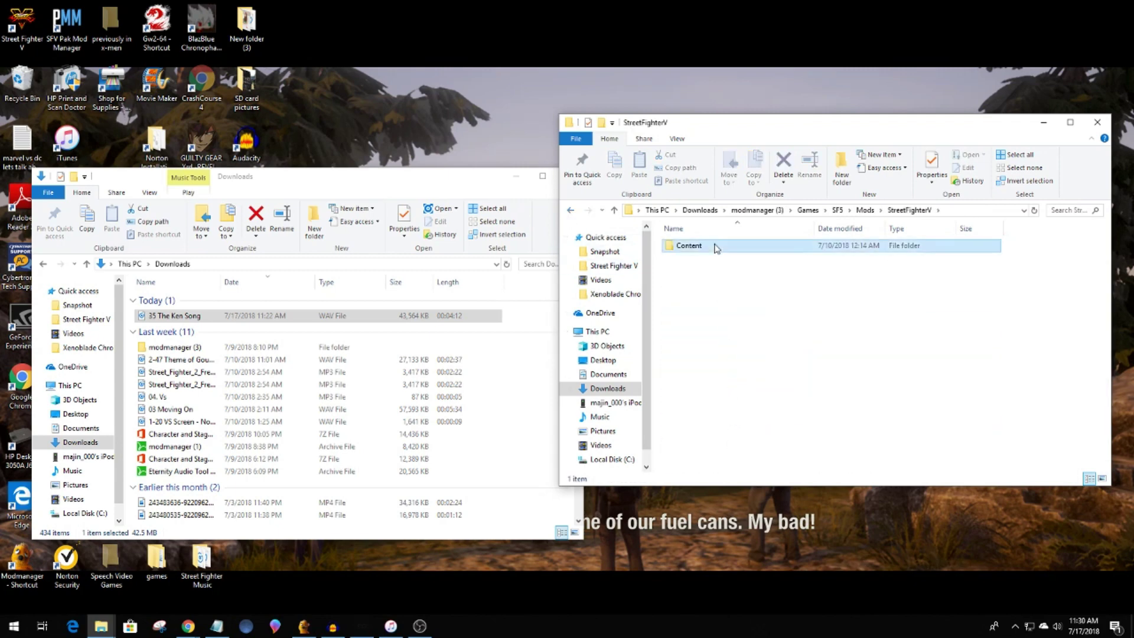
pyautogui.click(571, 211)
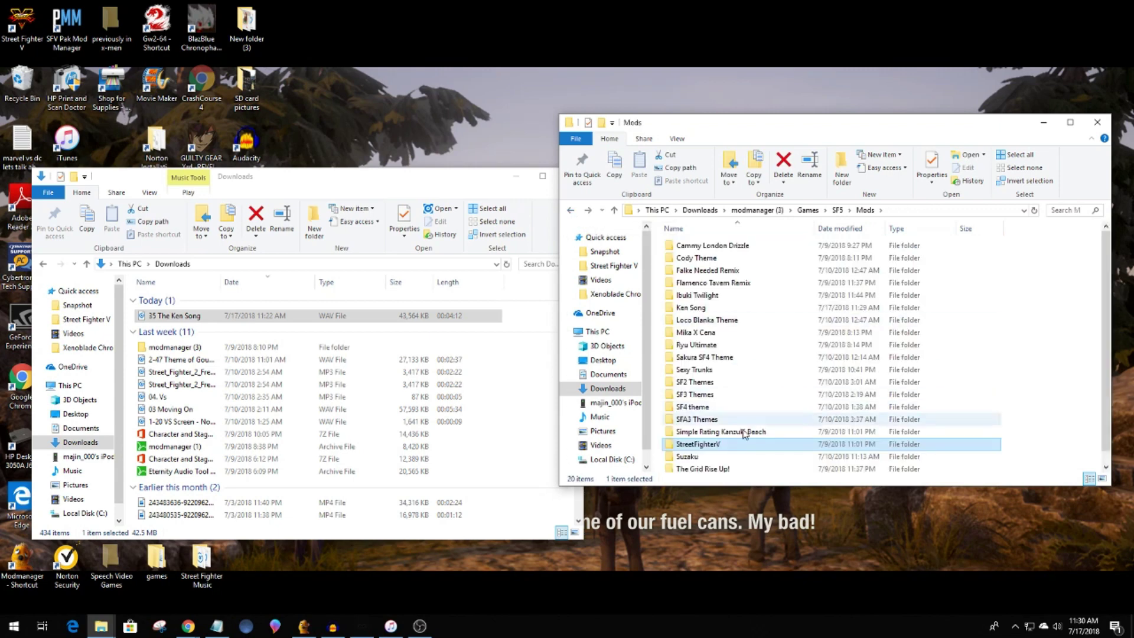
pyautogui.rightClick(739, 449)
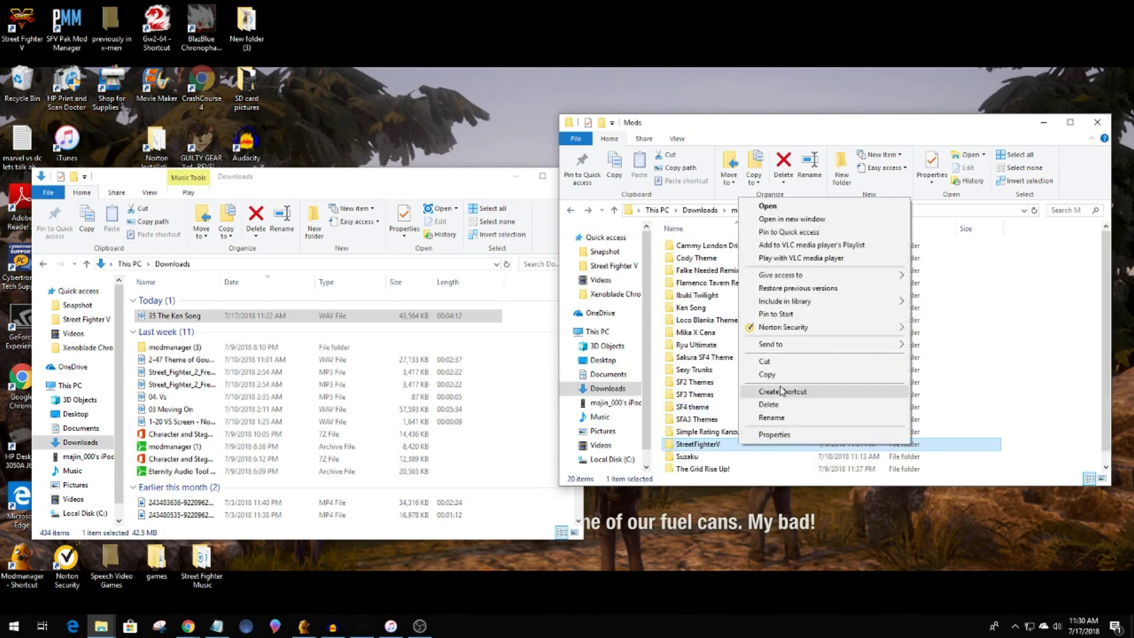
pyautogui.click(763, 369)
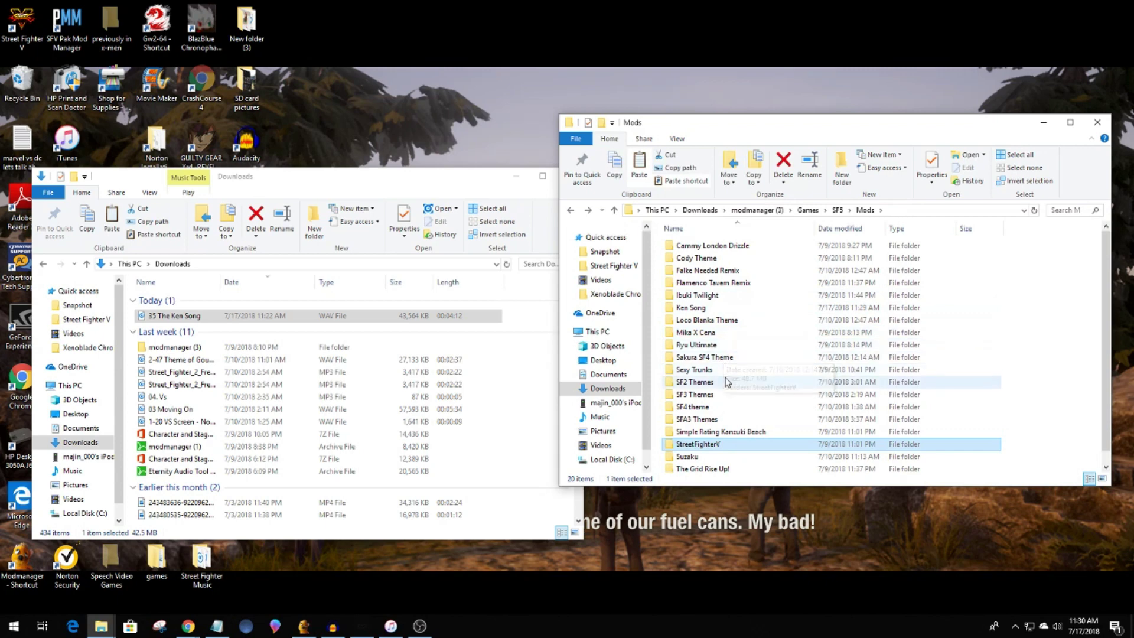
pyautogui.doubleClick(732, 307)
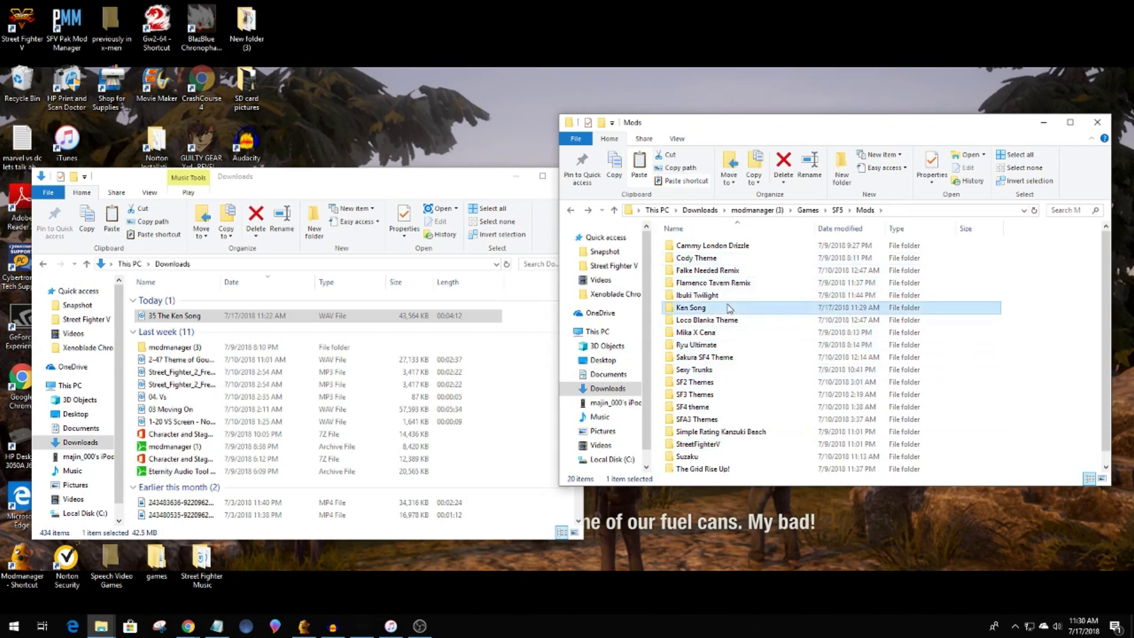
pyautogui.rightClick(719, 286)
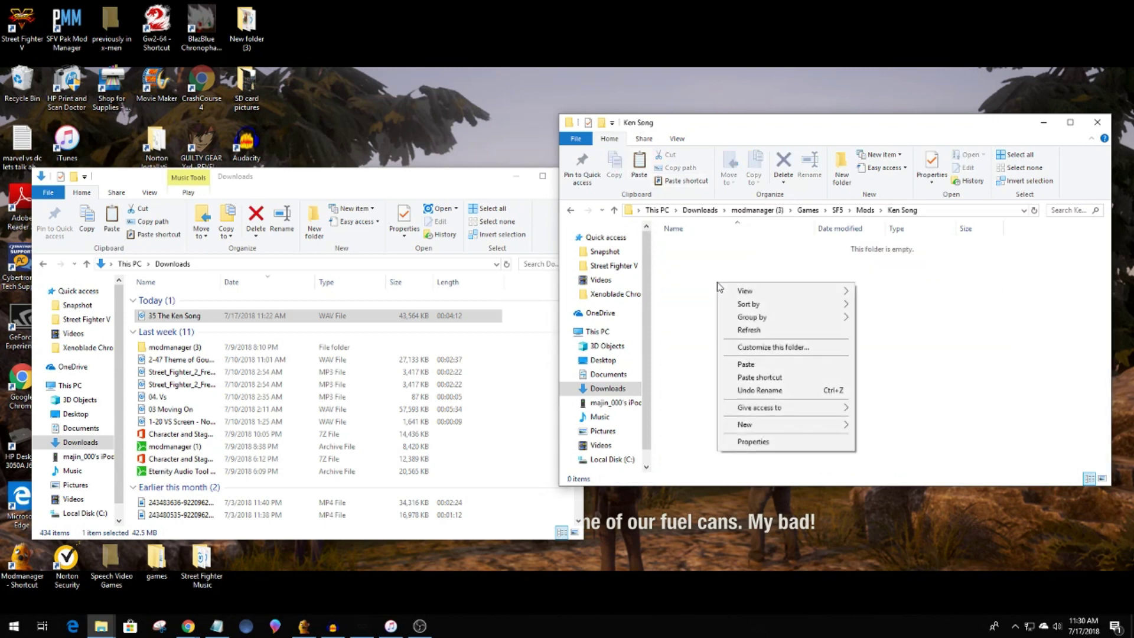
pyautogui.click(746, 364)
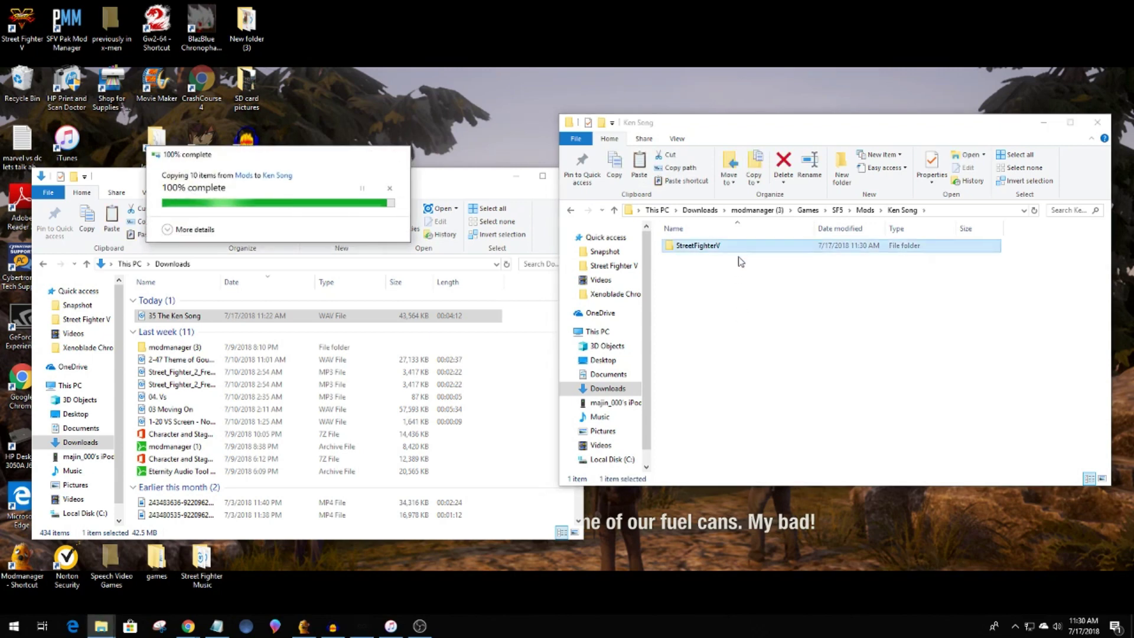
# Open the Content folder of Ken Song's StreetFighterV copy and delete its Stage folder.
pyautogui.doubleClick(746, 248)
pyautogui.doubleClick(744, 245)
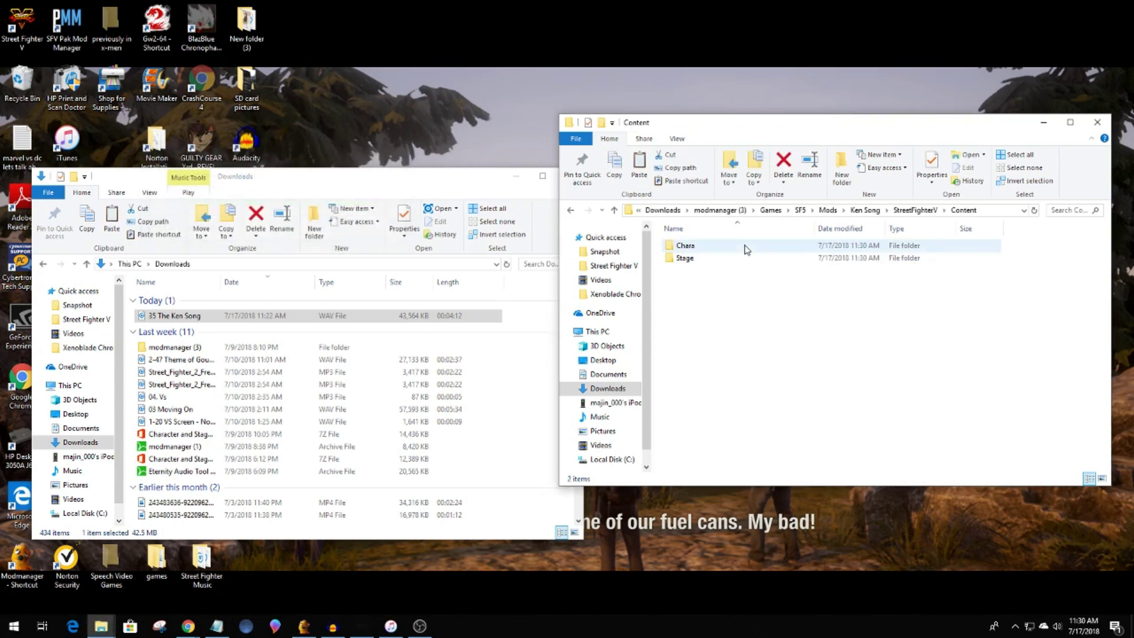
pyautogui.click(737, 264)
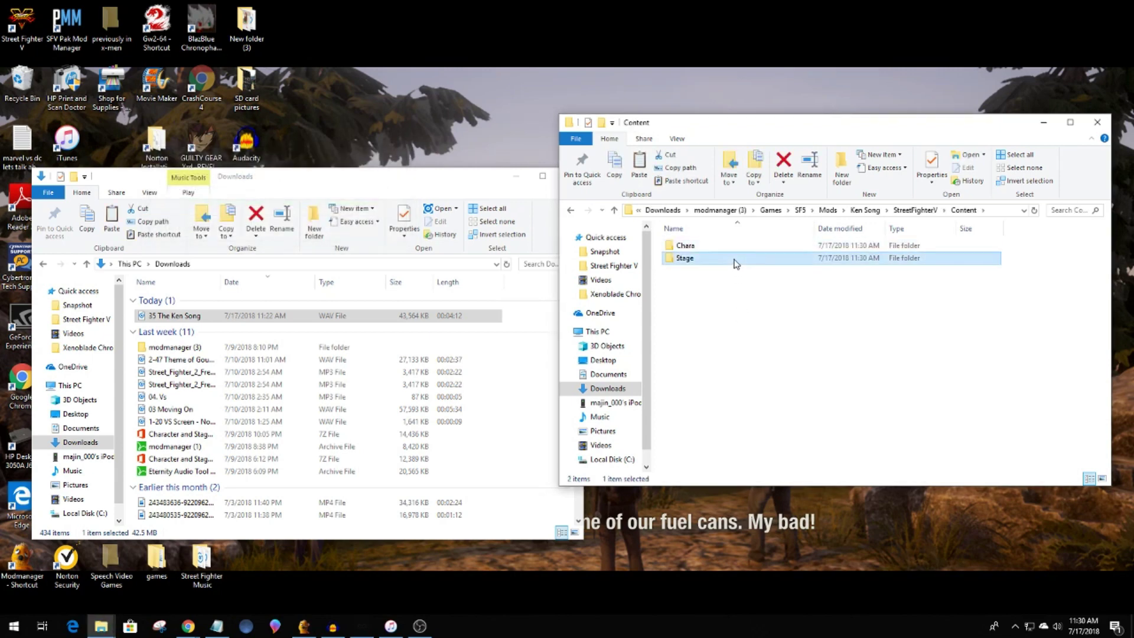
pyautogui.rightClick(735, 260)
pyautogui.click(783, 479)
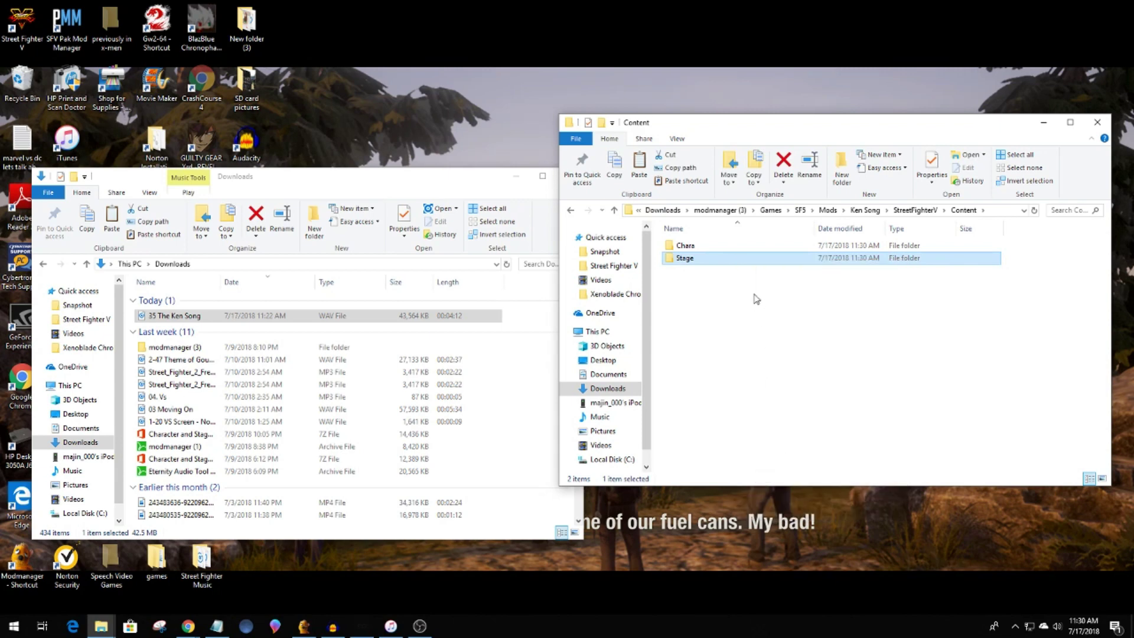
# Open the Chara folder of the Ken Song mod and delete its Z29 folder.
pyautogui.doubleClick(742, 247)
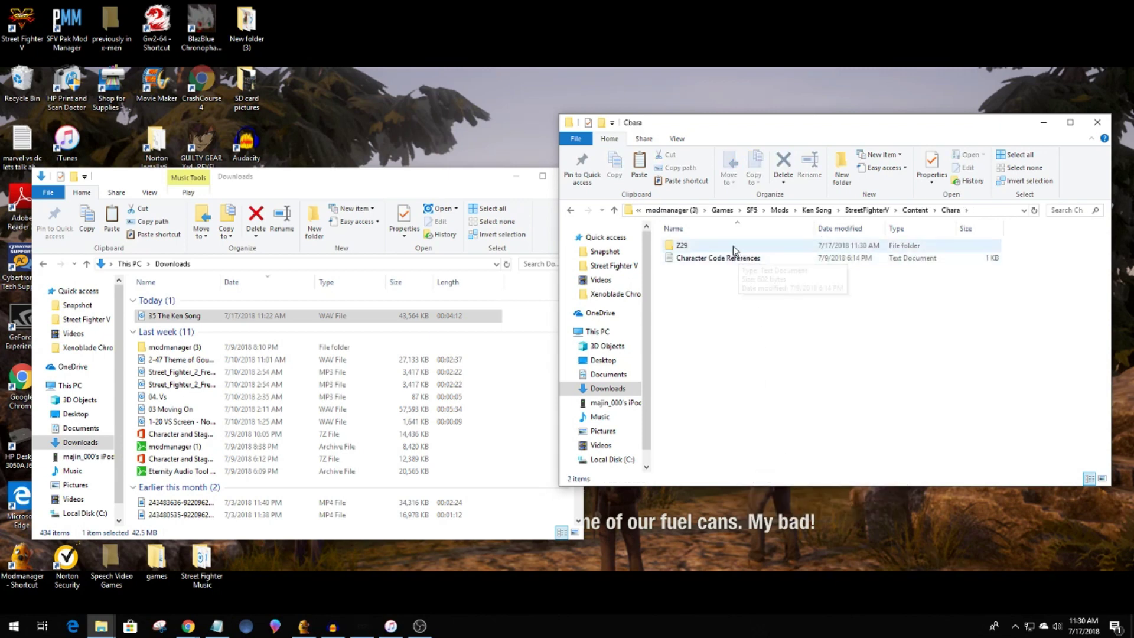
pyautogui.click(732, 246)
pyautogui.rightClick(733, 245)
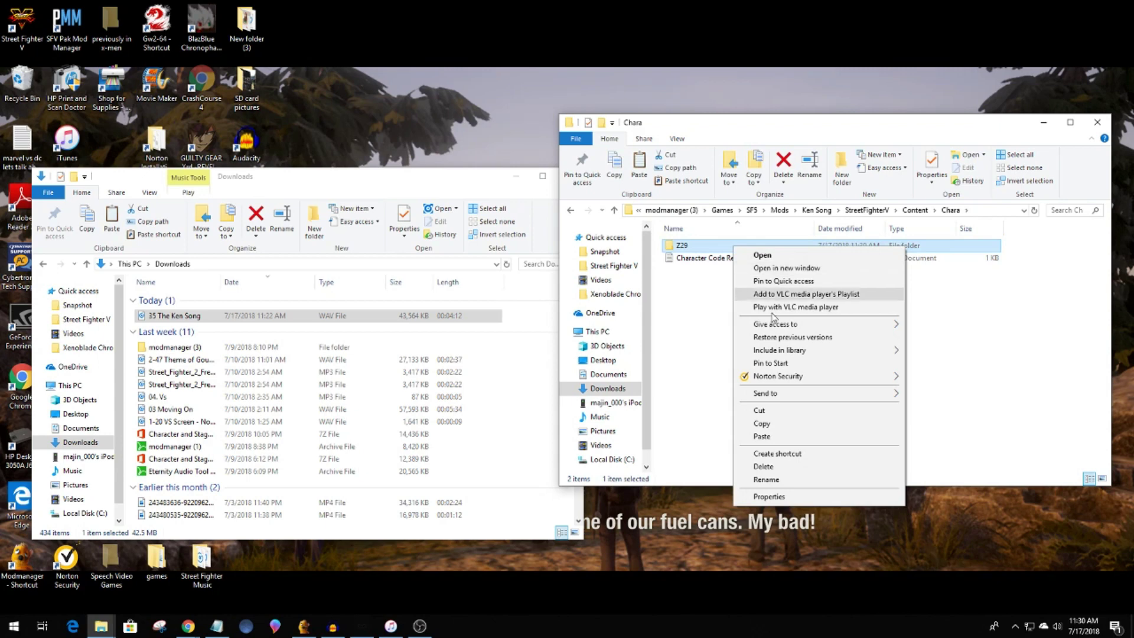
pyautogui.click(778, 469)
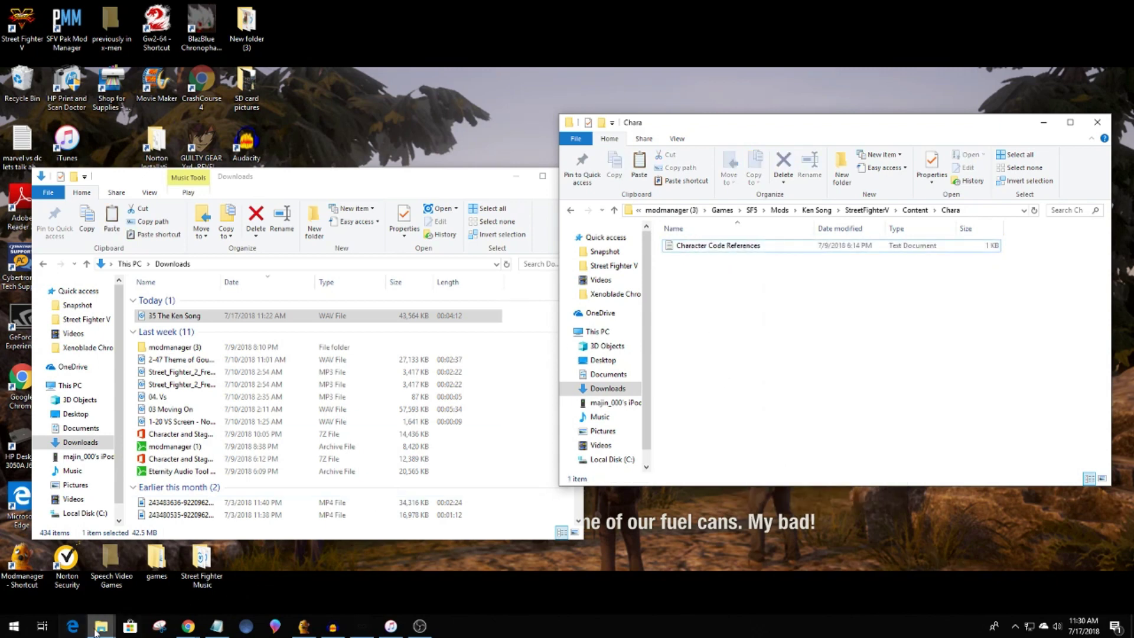
# In the Downloads window, go to Documents, Eternity SFV BGM, and open the Chara folder within CHARACTER THEME FOLDER TEMPLATES.
pyautogui.moveTo(96, 631)
pyautogui.click(53, 567)
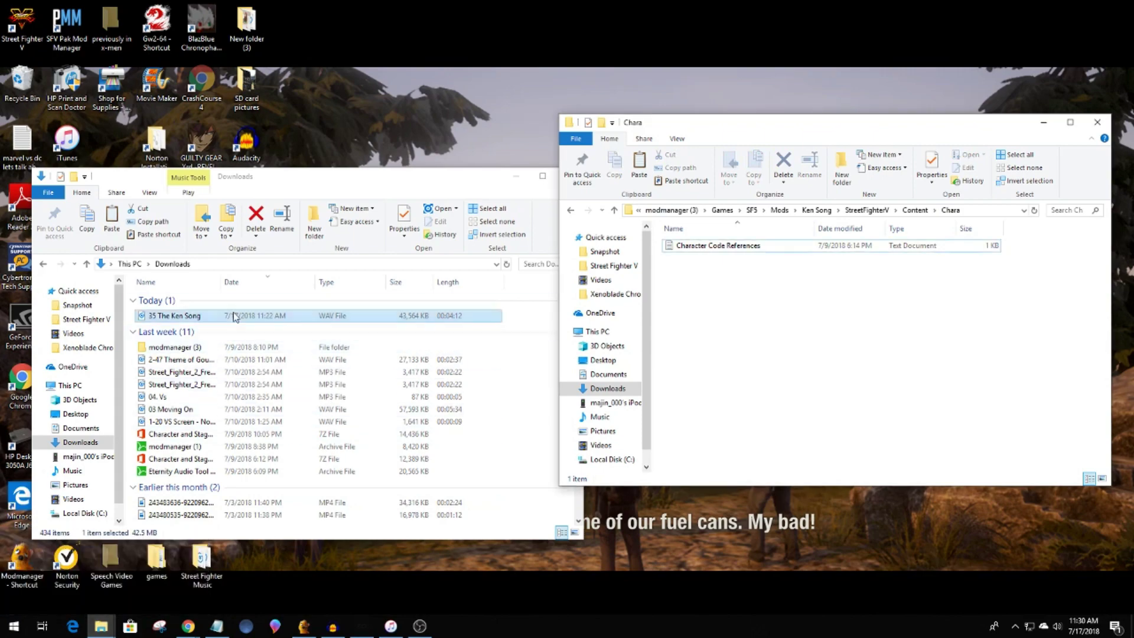
pyautogui.click(101, 626)
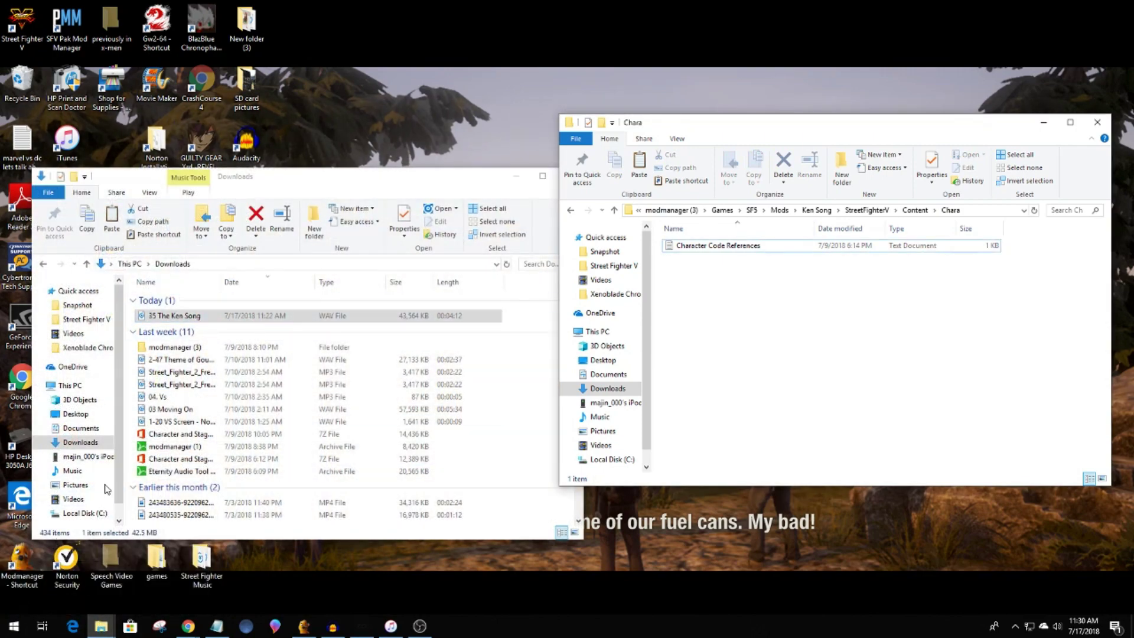
pyautogui.click(81, 428)
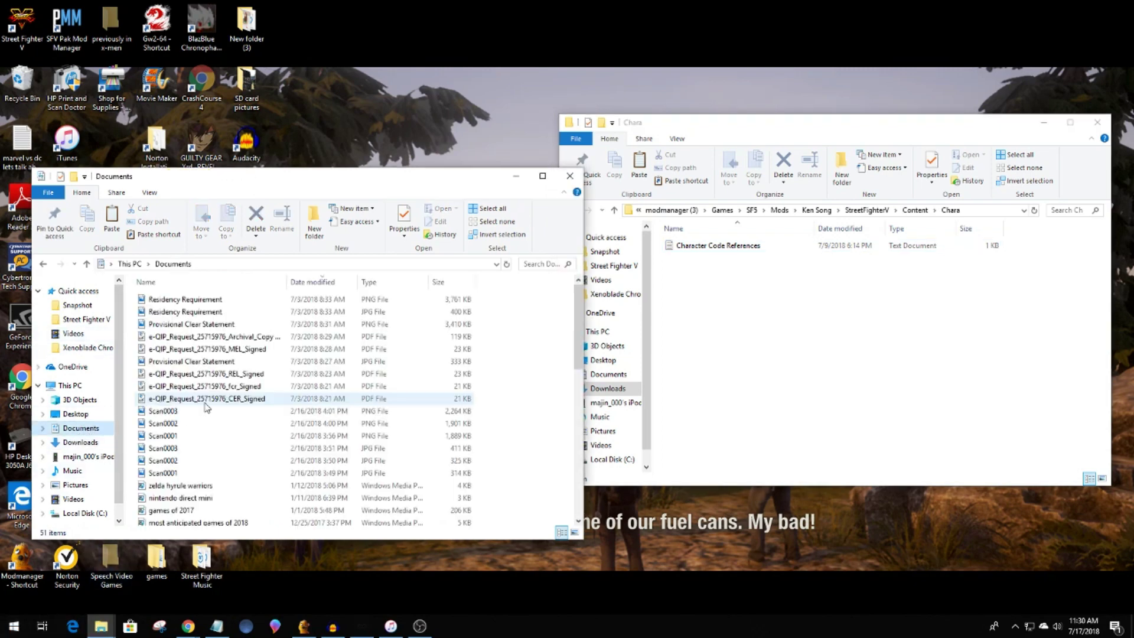
pyautogui.scroll(-4, 204, 488)
pyautogui.doubleClick(210, 481)
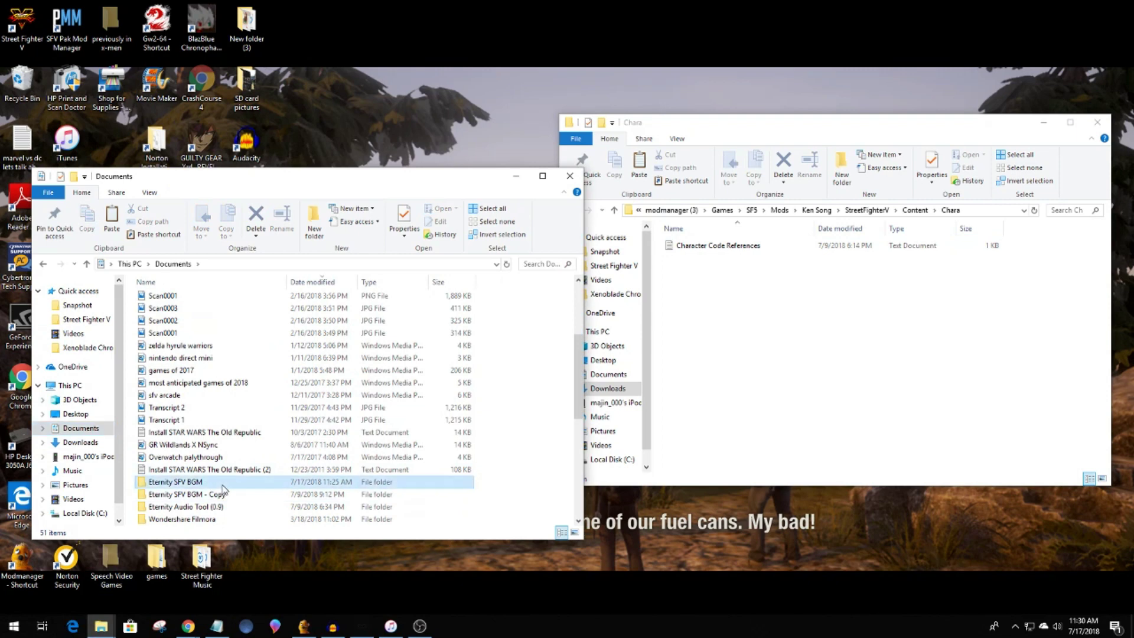
pyautogui.doubleClick(230, 300)
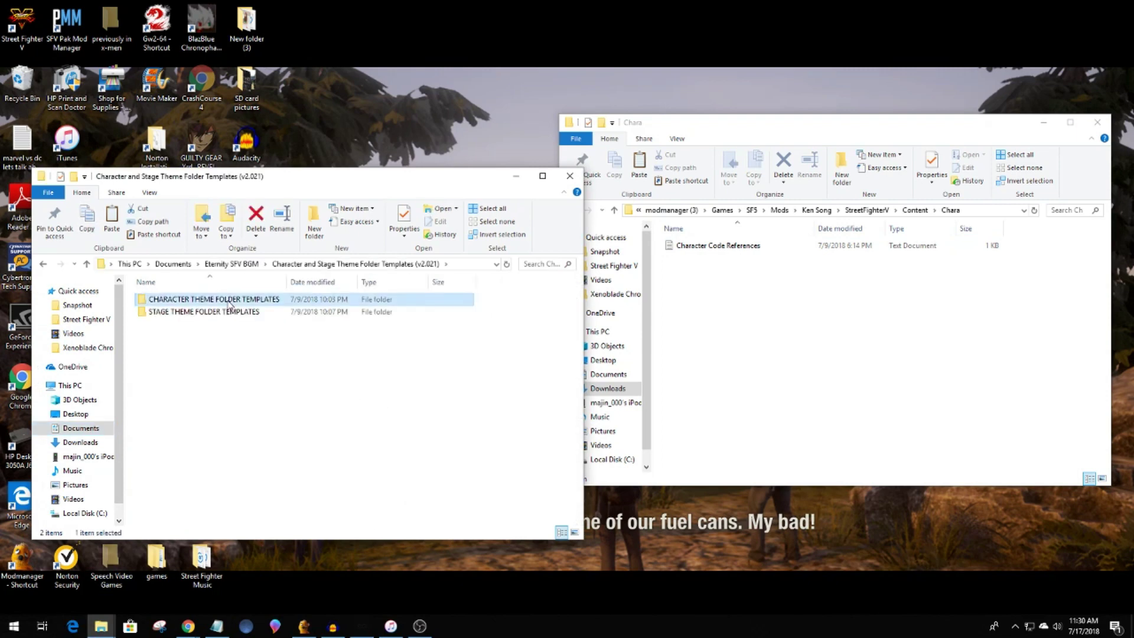
pyautogui.doubleClick(230, 301)
pyautogui.doubleClick(230, 300)
pyautogui.doubleClick(230, 300)
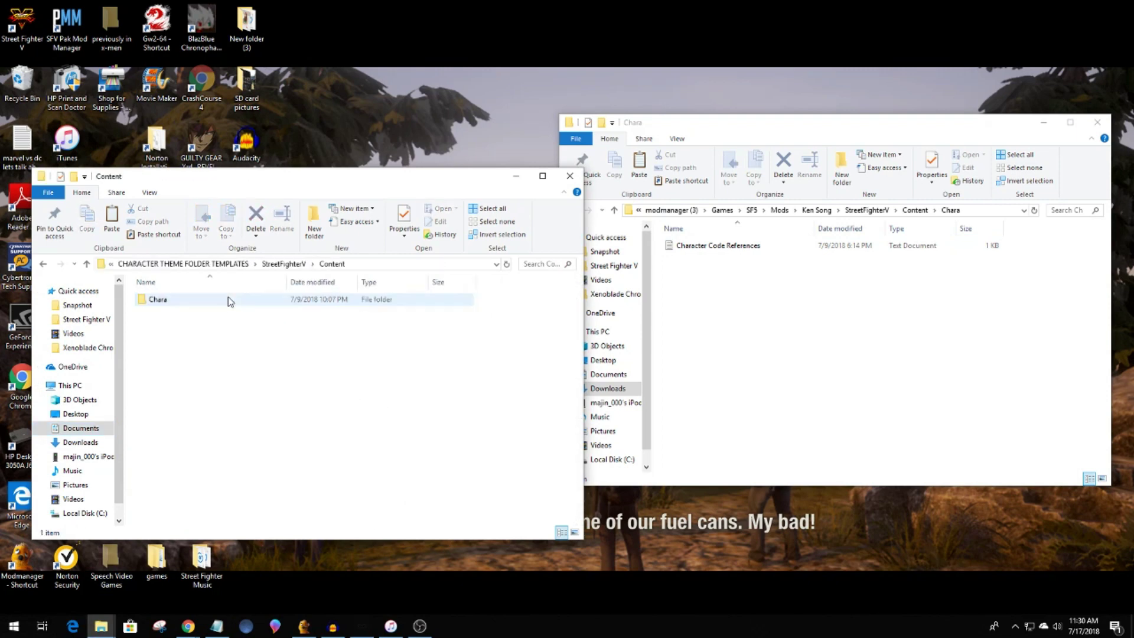
pyautogui.doubleClick(228, 299)
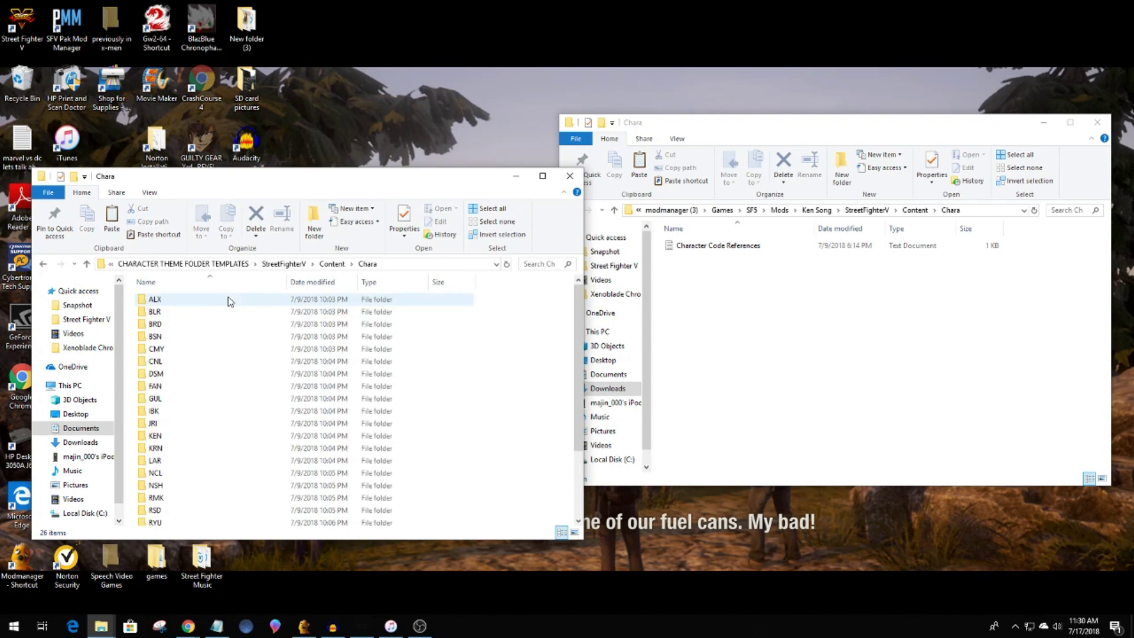
# Check the Sound folder inside the template KEN folder, and copy the KEN folder into the Ken Song mod's Chara folder.
pyautogui.doubleClick(193, 435)
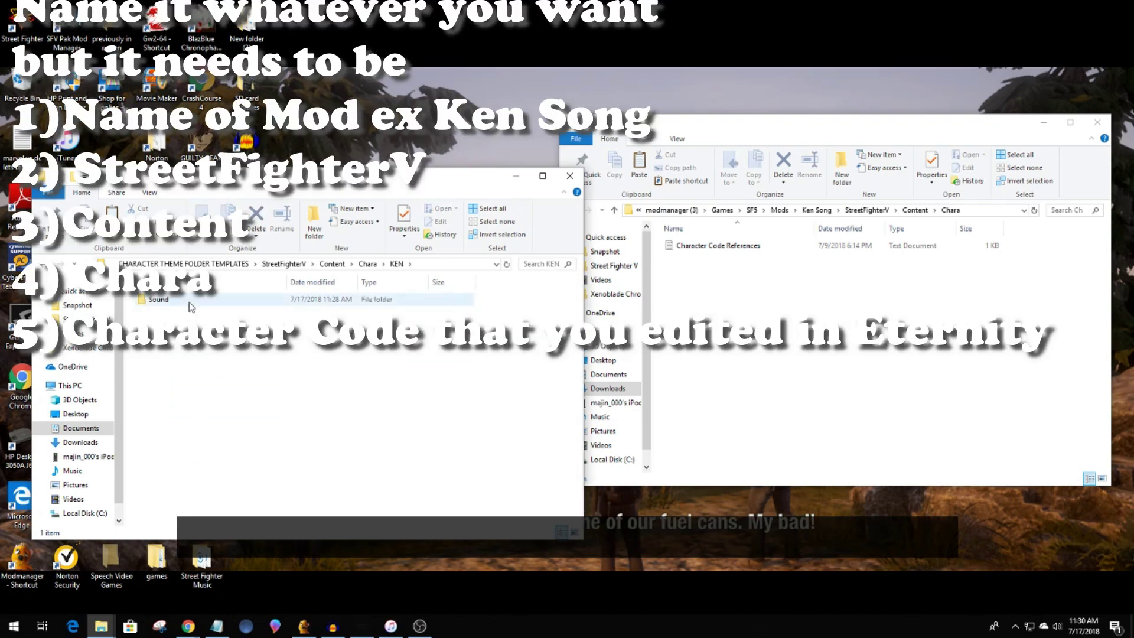
pyautogui.doubleClick(189, 302)
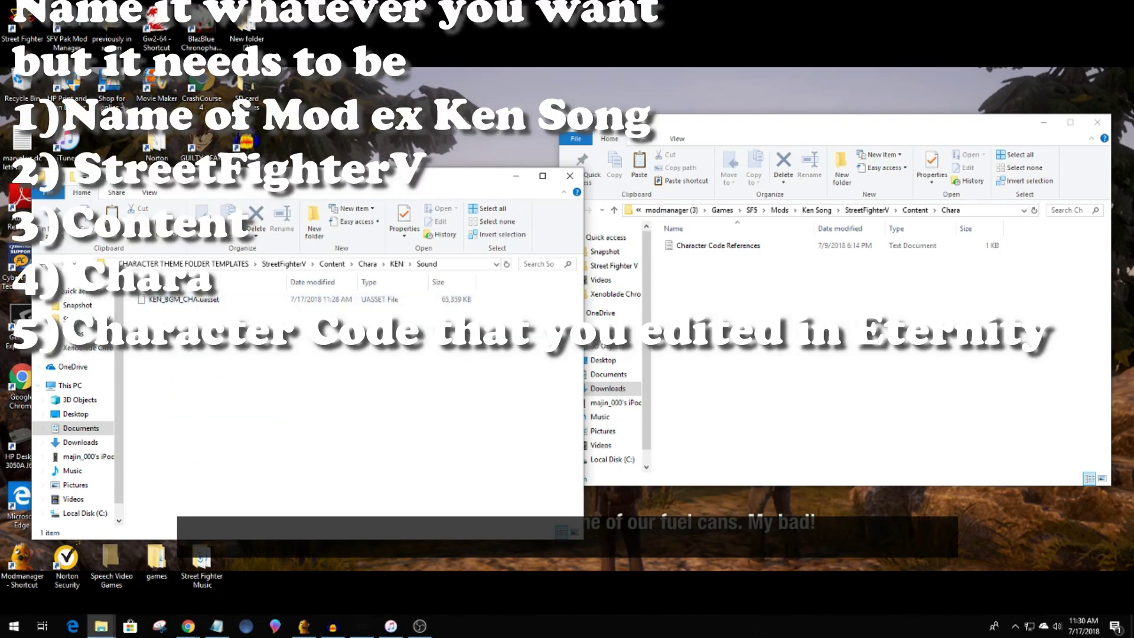
pyautogui.click(44, 266)
pyautogui.click(44, 266)
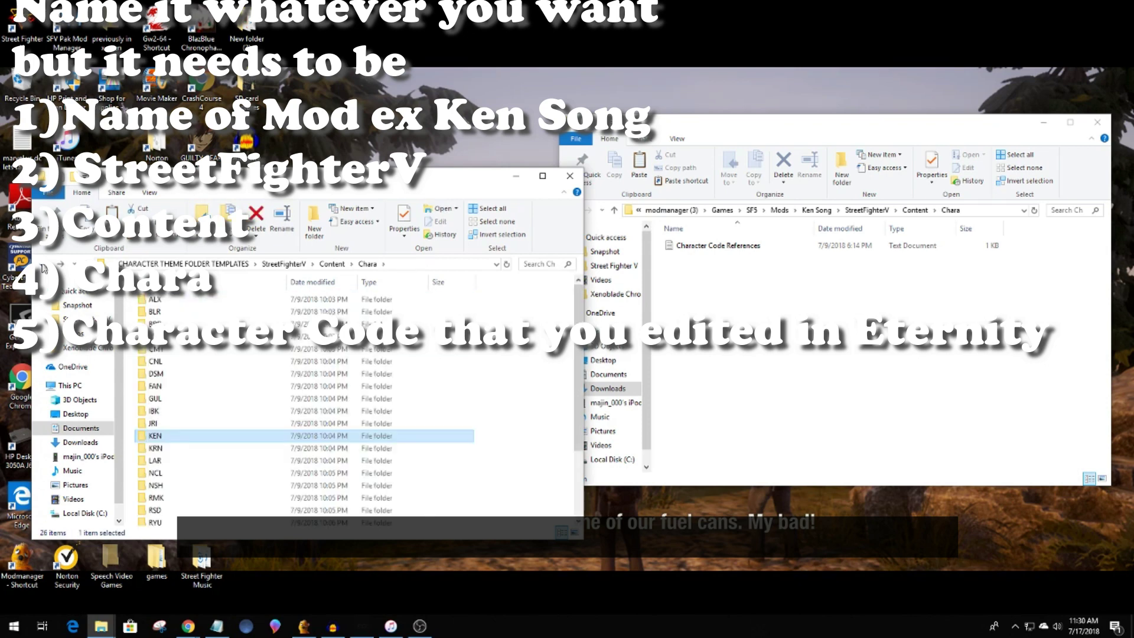
pyautogui.rightClick(194, 441)
pyautogui.click(227, 363)
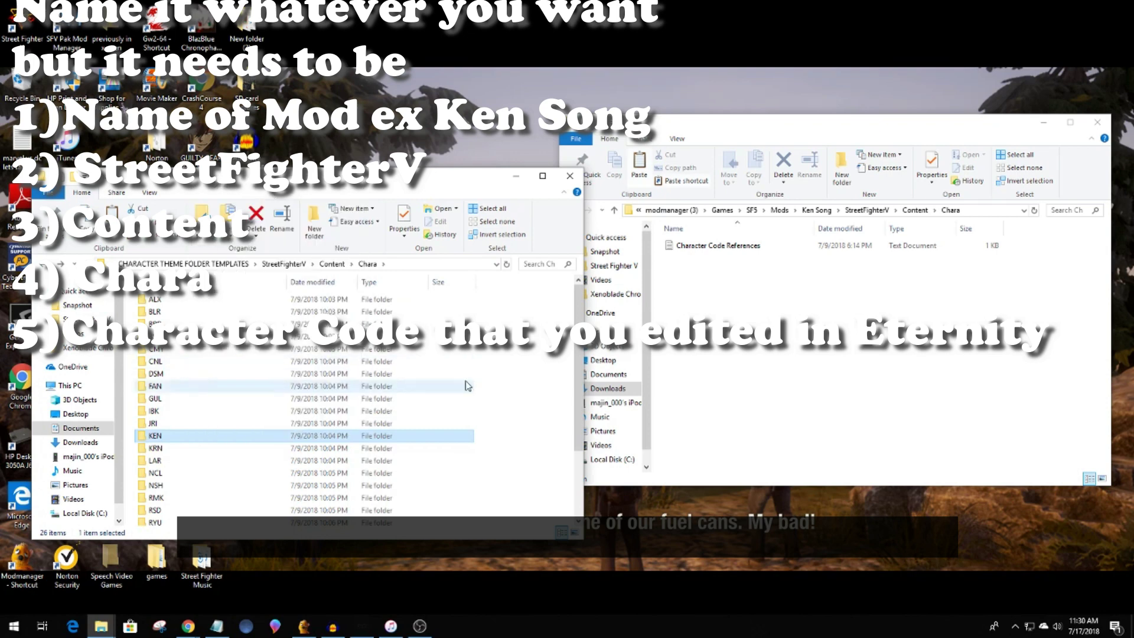
pyautogui.rightClick(750, 348)
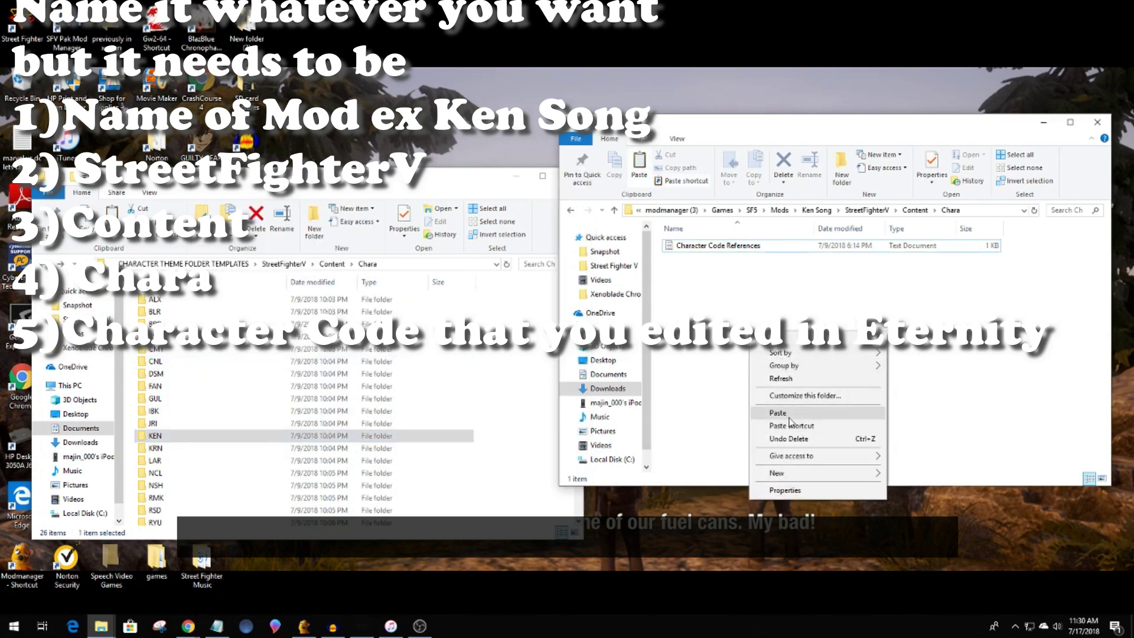
pyautogui.click(789, 414)
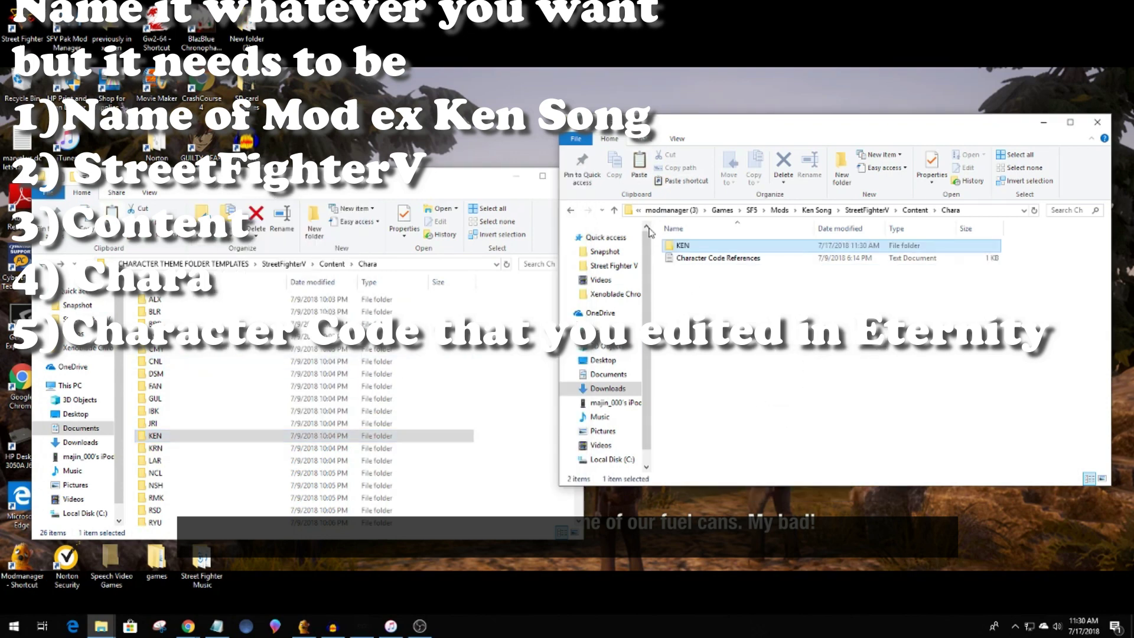
# Switch to Fluffy Manager 5000 and check the Street Fighter V entry in the game info options, including its UE4 game setting.
pyautogui.moveTo(367, 183); pyautogui.dragTo(405, 183)
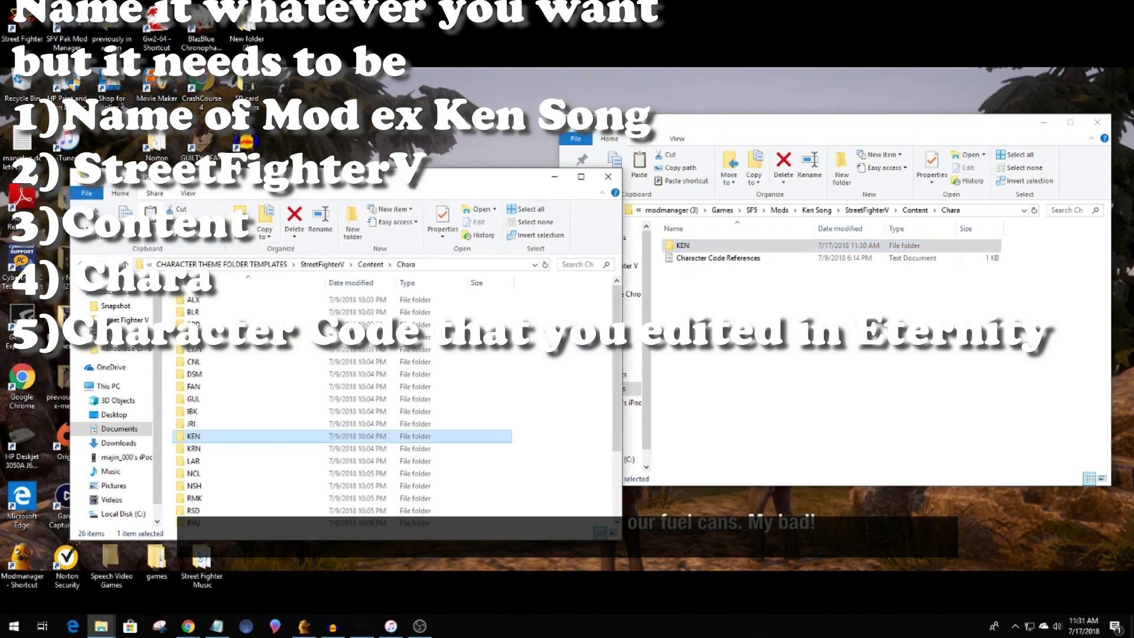
pyautogui.moveTo(771, 142); pyautogui.dragTo(762, 141)
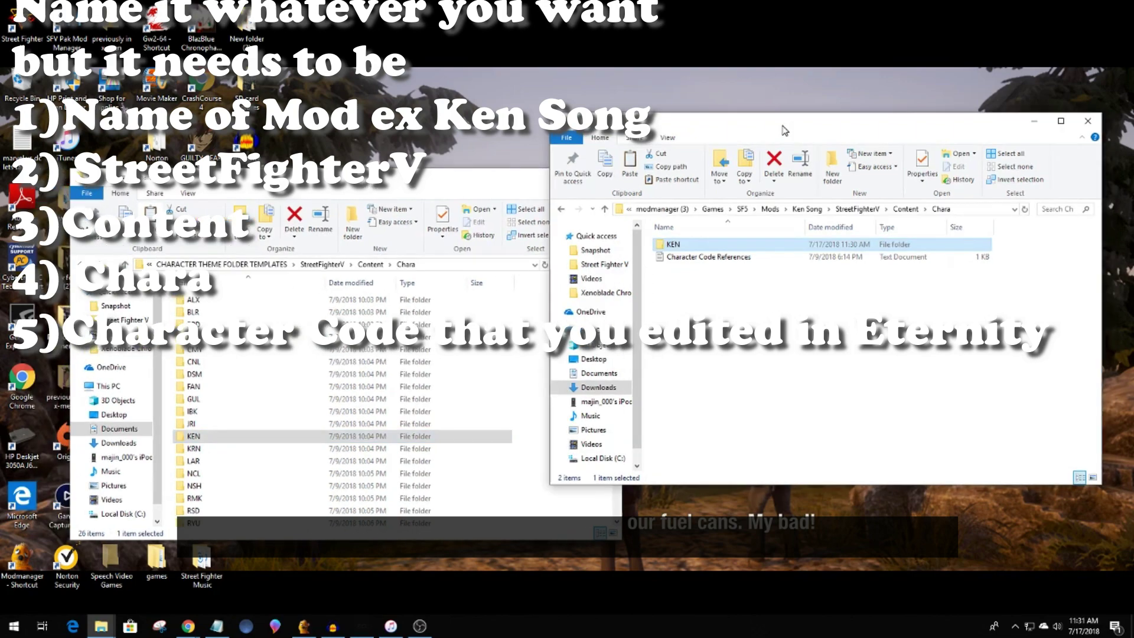
pyautogui.click(303, 627)
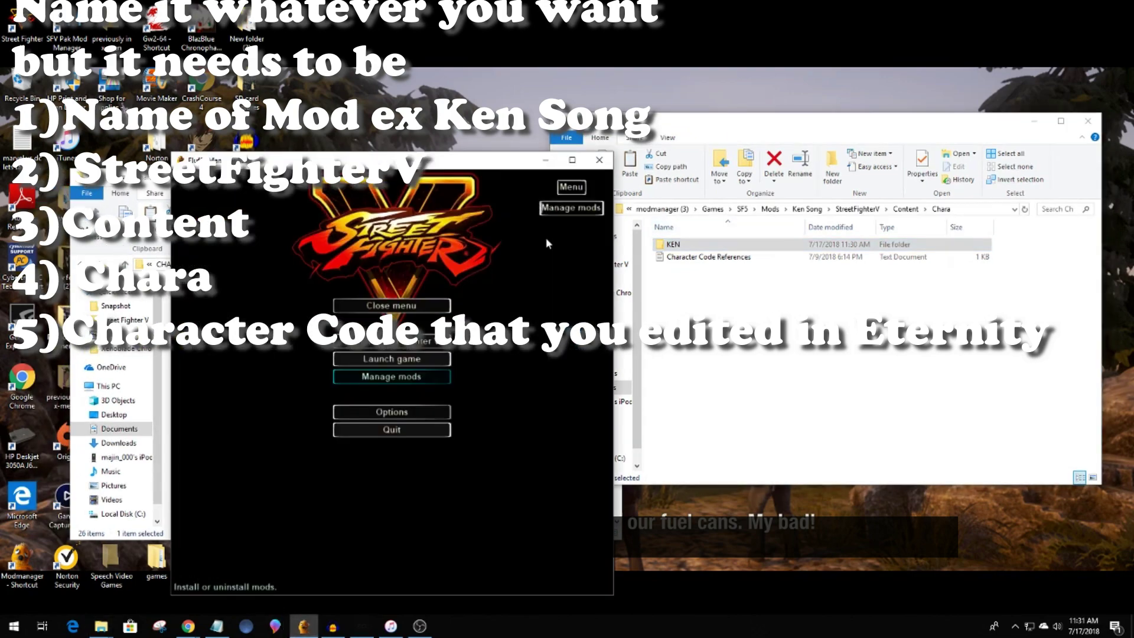
pyautogui.moveTo(479, 160); pyautogui.dragTo(500, 159)
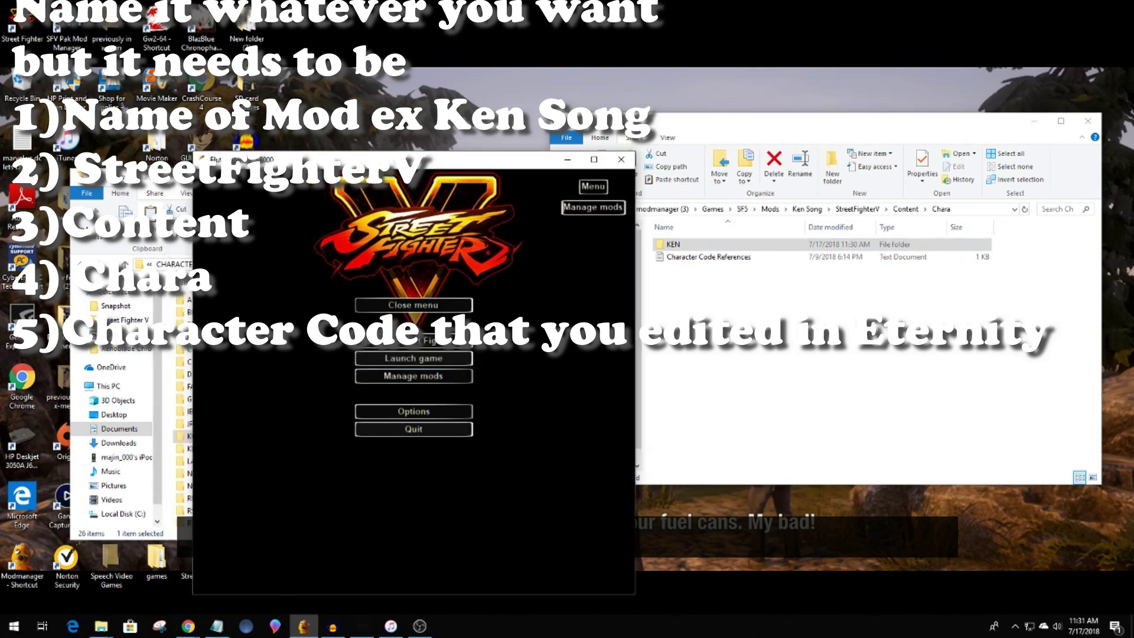
pyautogui.click(421, 412)
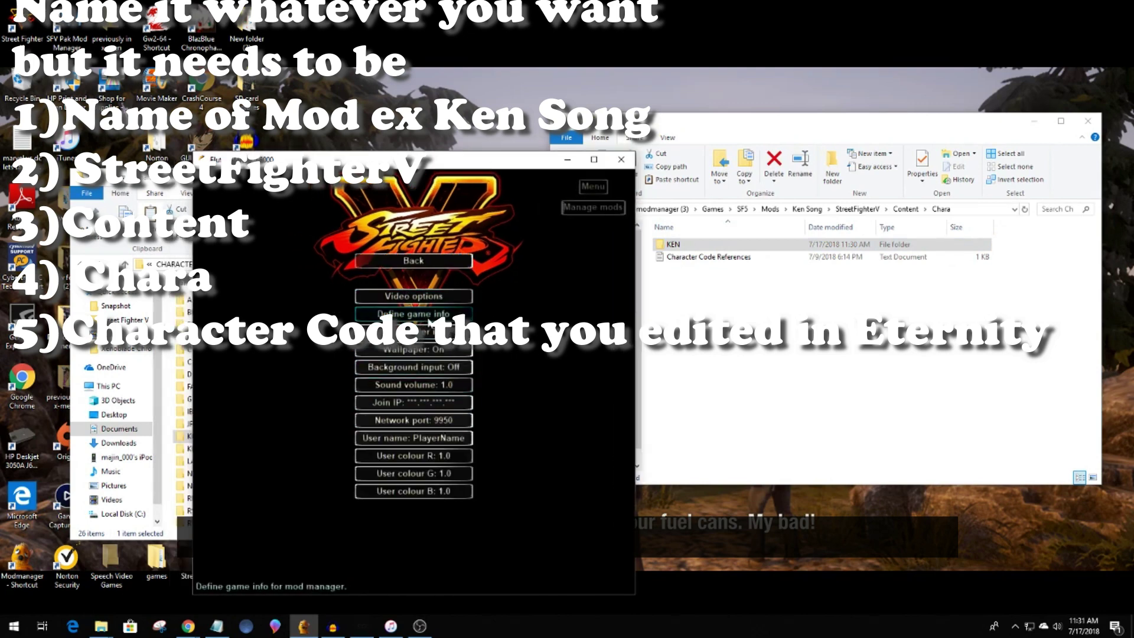
pyautogui.click(425, 316)
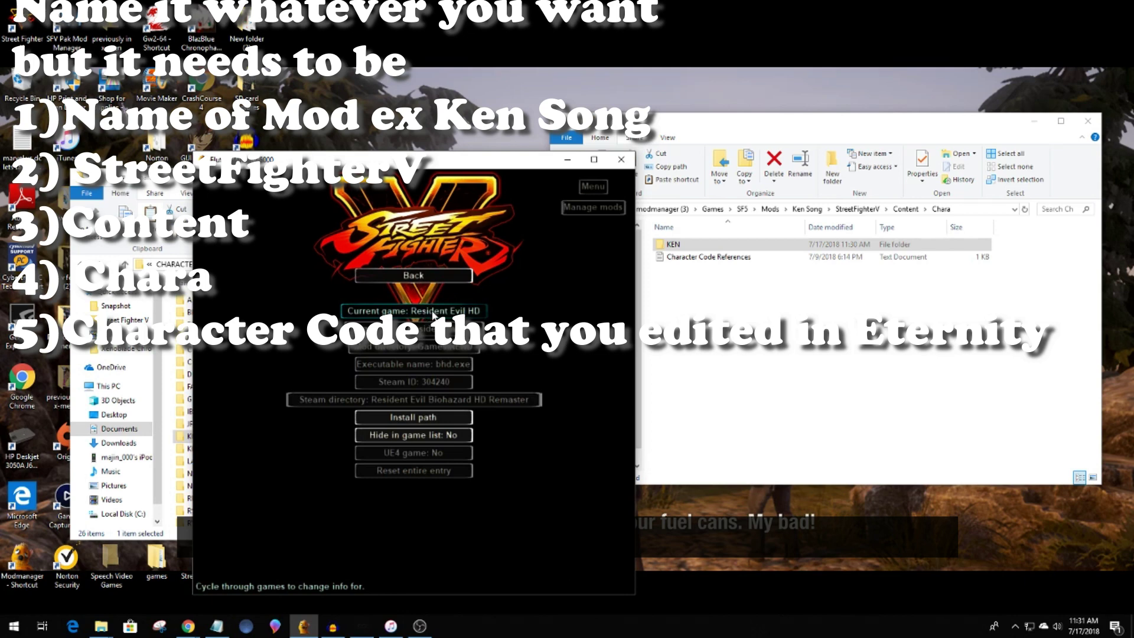
pyautogui.click(433, 316)
pyautogui.click(427, 450)
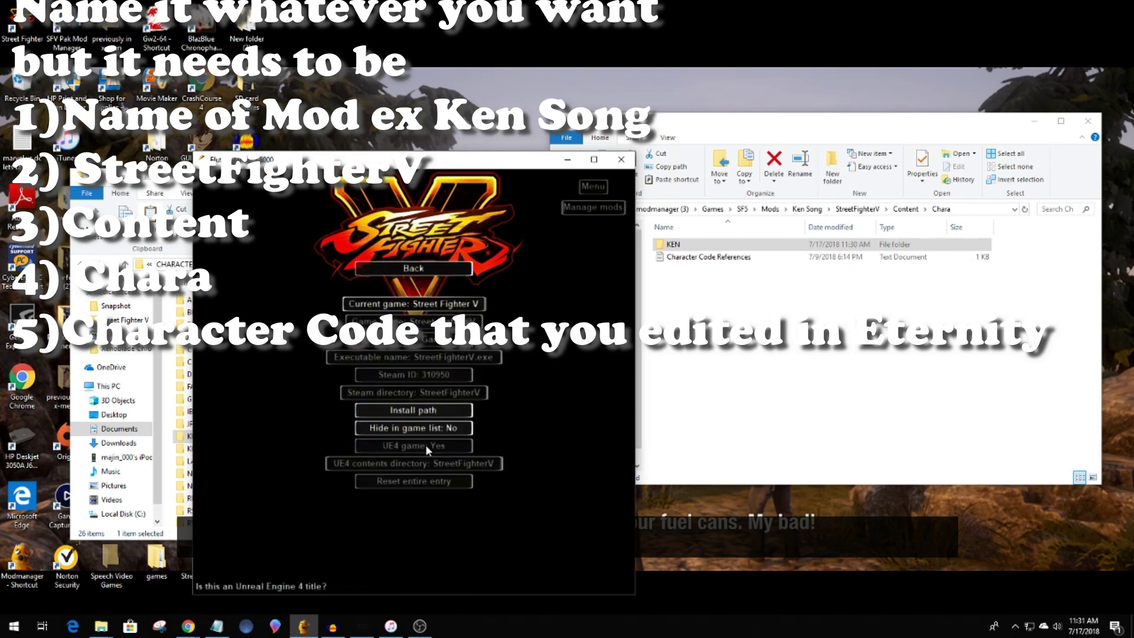
pyautogui.click(438, 271)
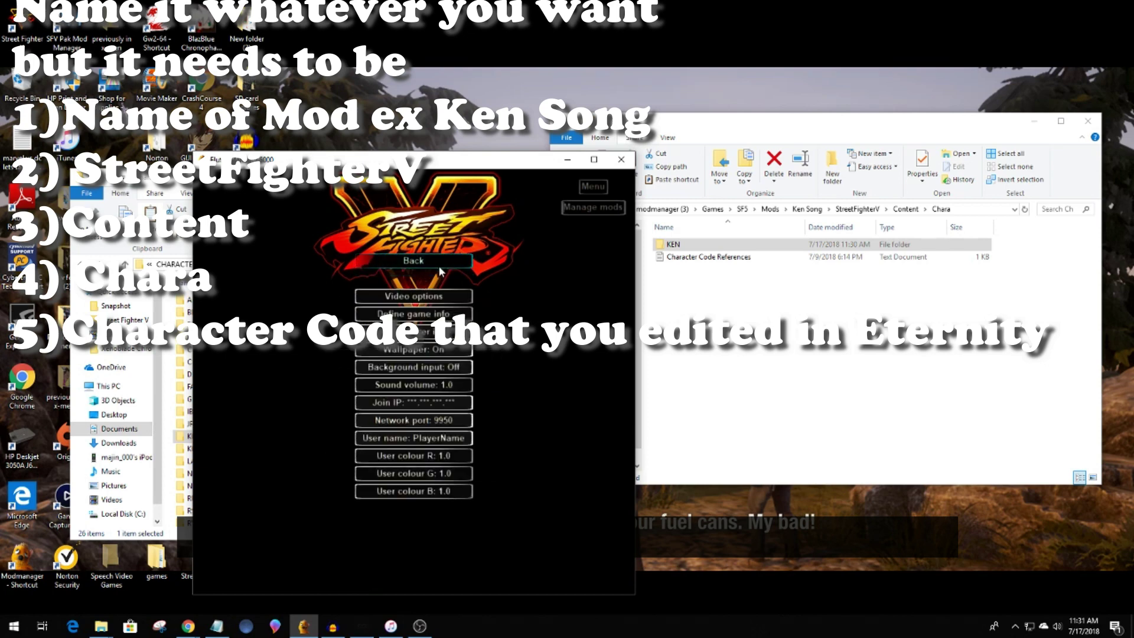
pyautogui.click(439, 270)
# Refresh the full mod list and install the Ken Song mod.
pyautogui.click(423, 377)
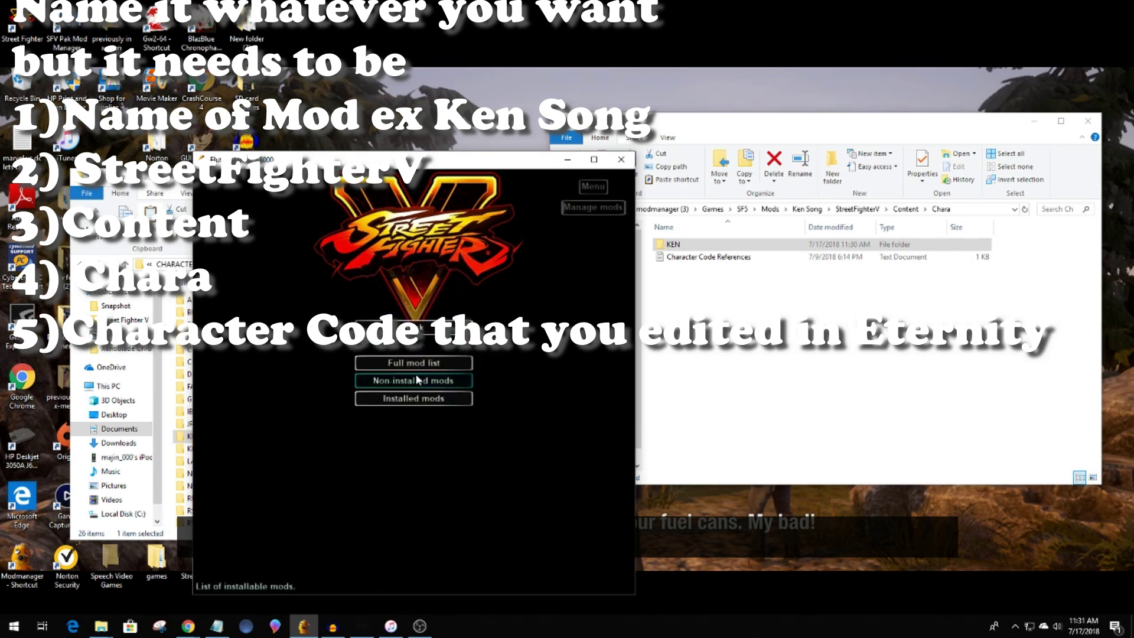
pyautogui.click(428, 361)
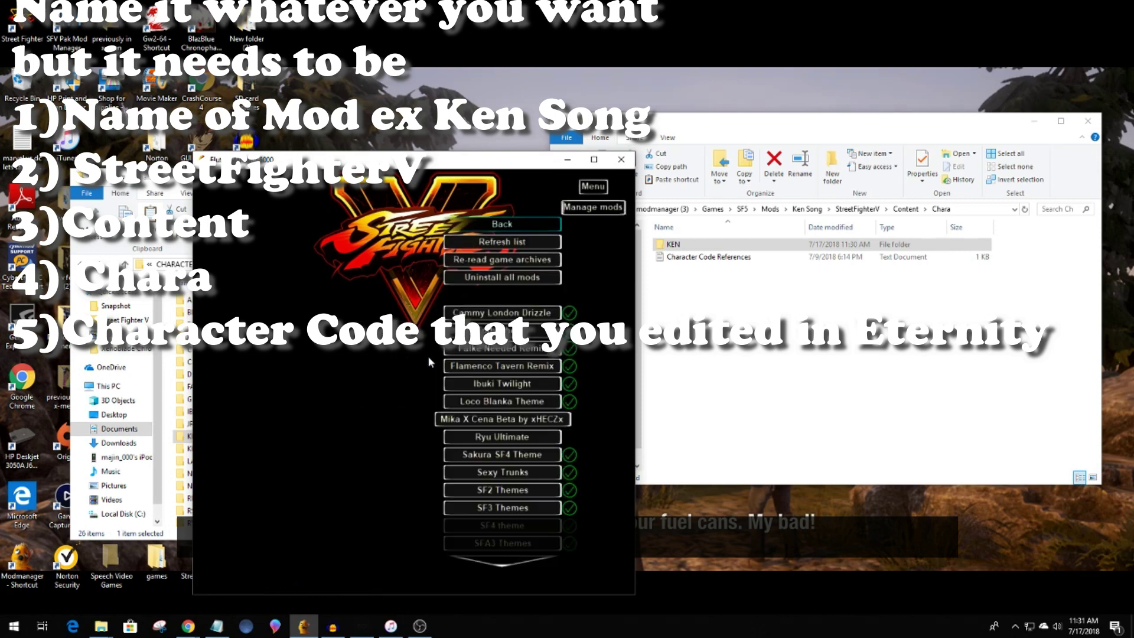
pyautogui.click(478, 242)
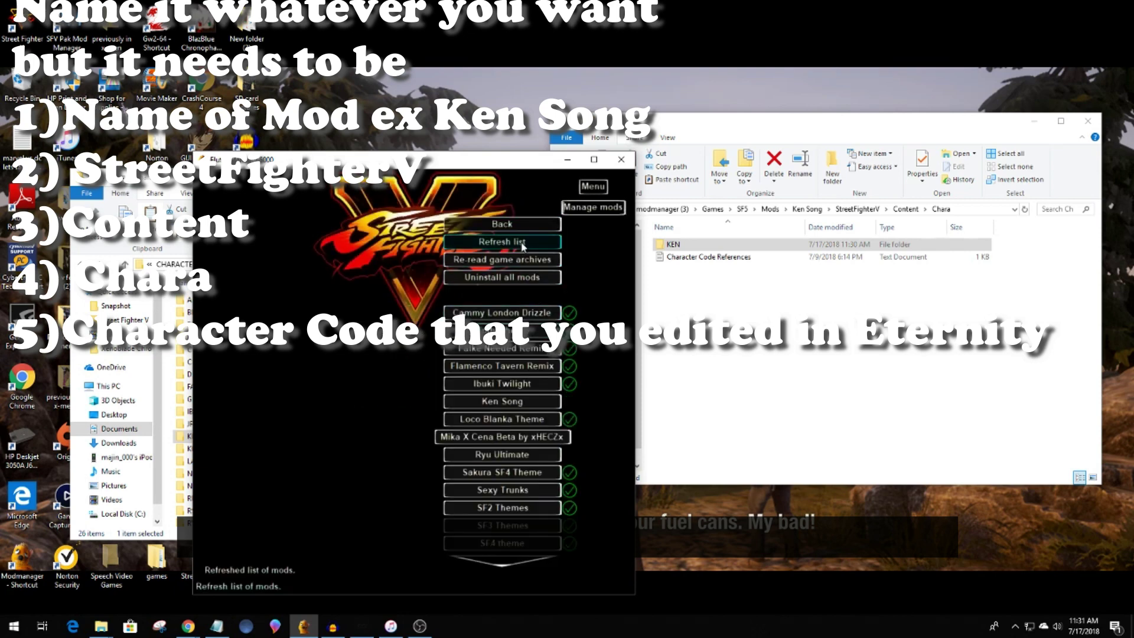
pyautogui.click(532, 407)
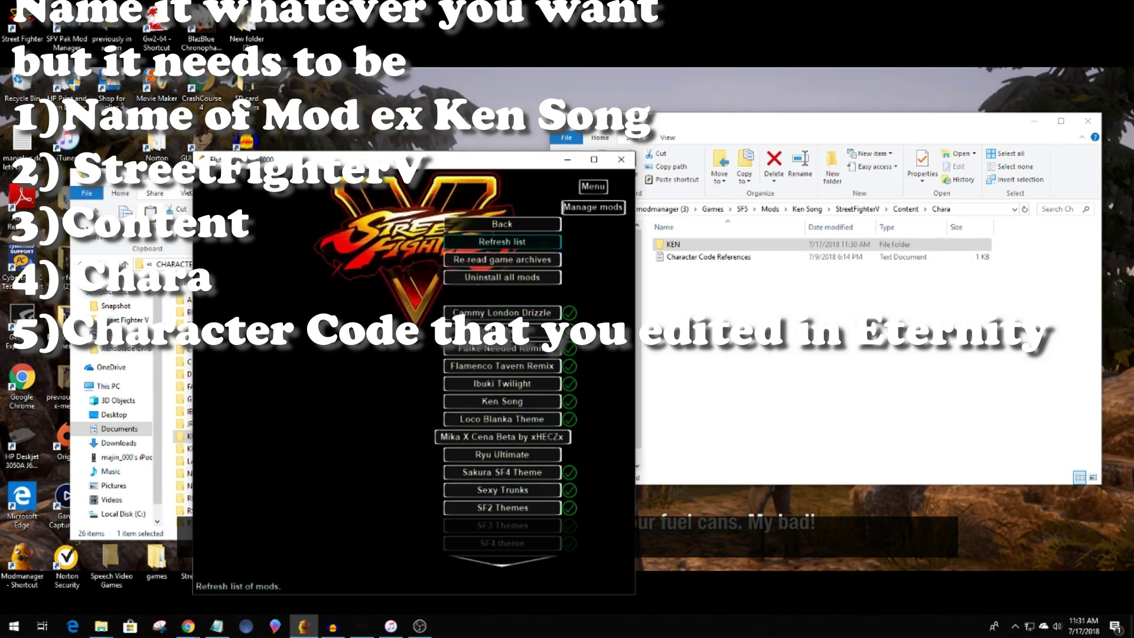
# Close iTunes.
pyautogui.click(188, 191)
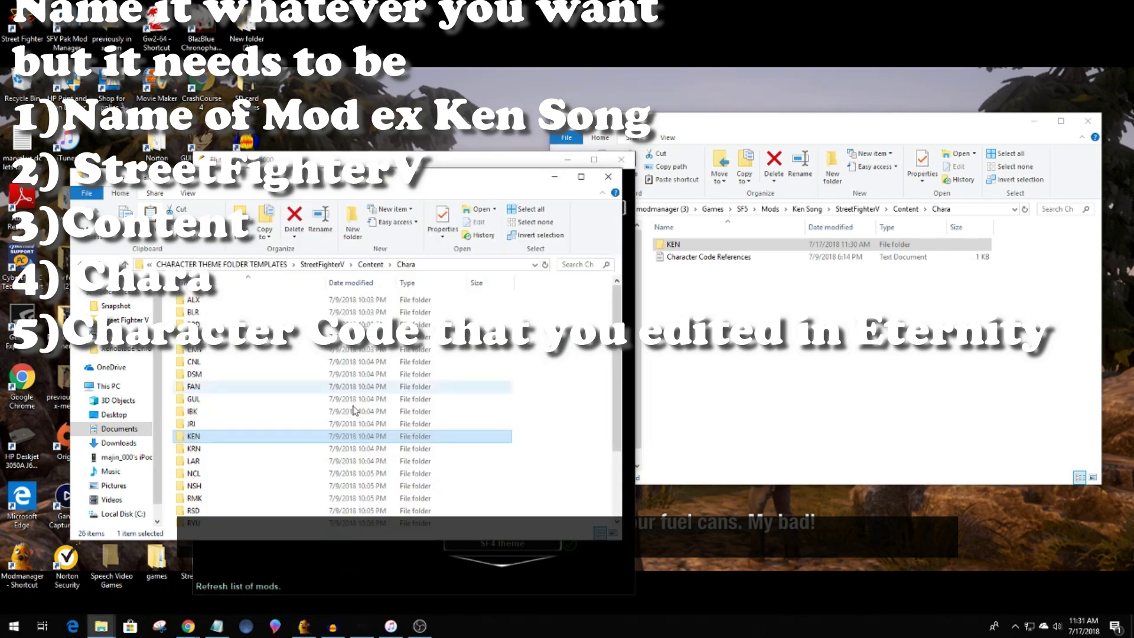
pyautogui.rightClick(391, 626)
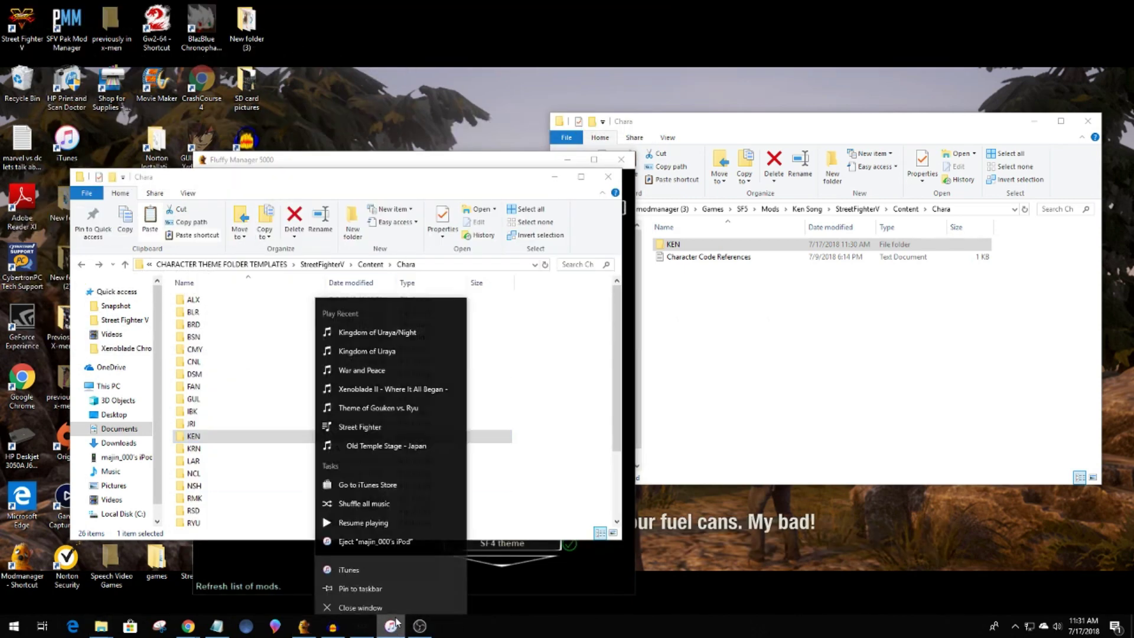
pyautogui.click(384, 600)
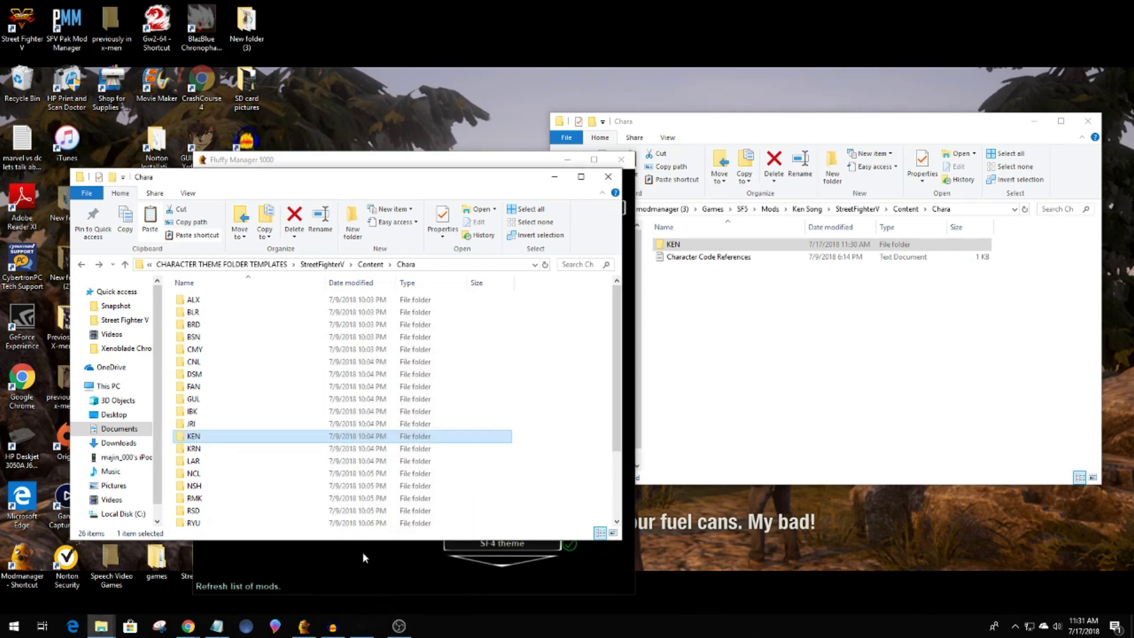
# Switch to the YouTube window in Chrome and search for "ken song".
pyautogui.click(189, 626)
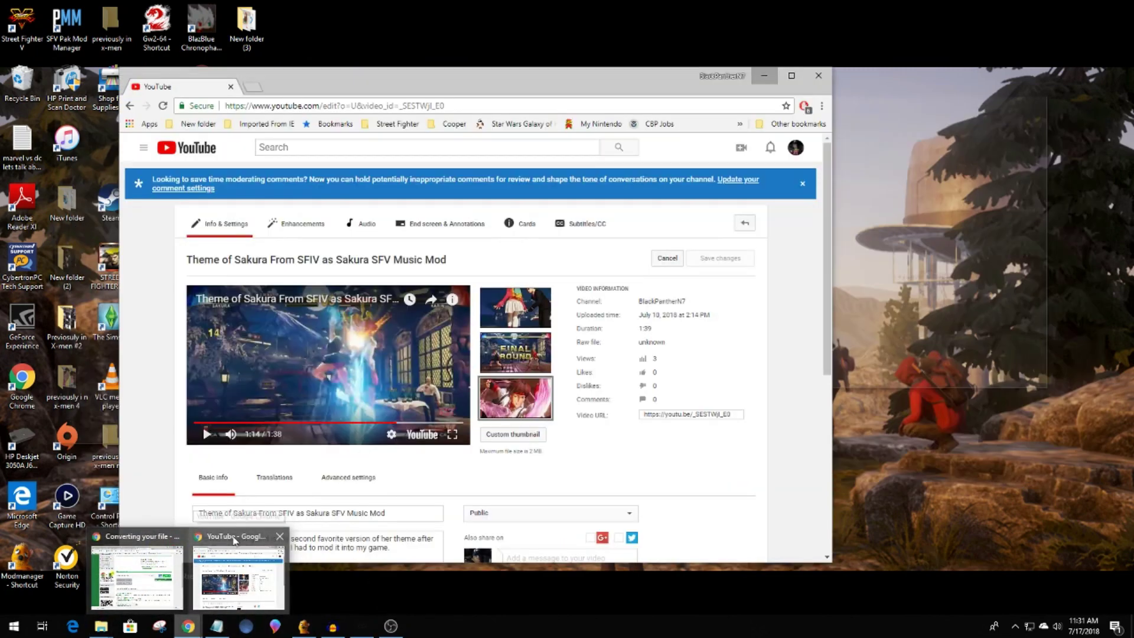
pyautogui.click(233, 542)
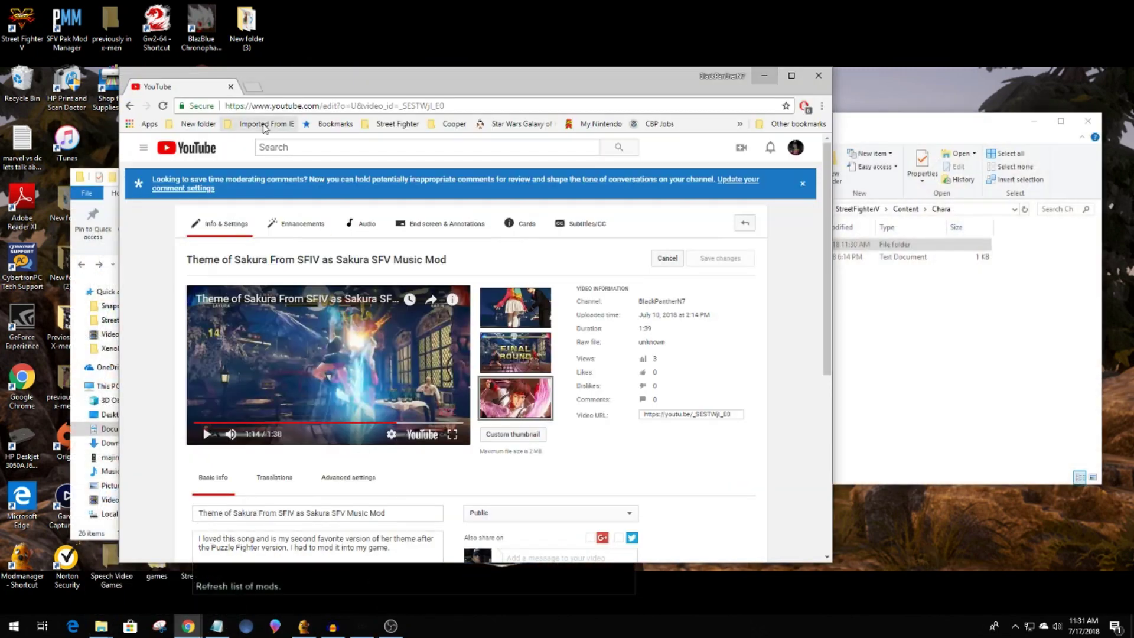
pyautogui.click(271, 145)
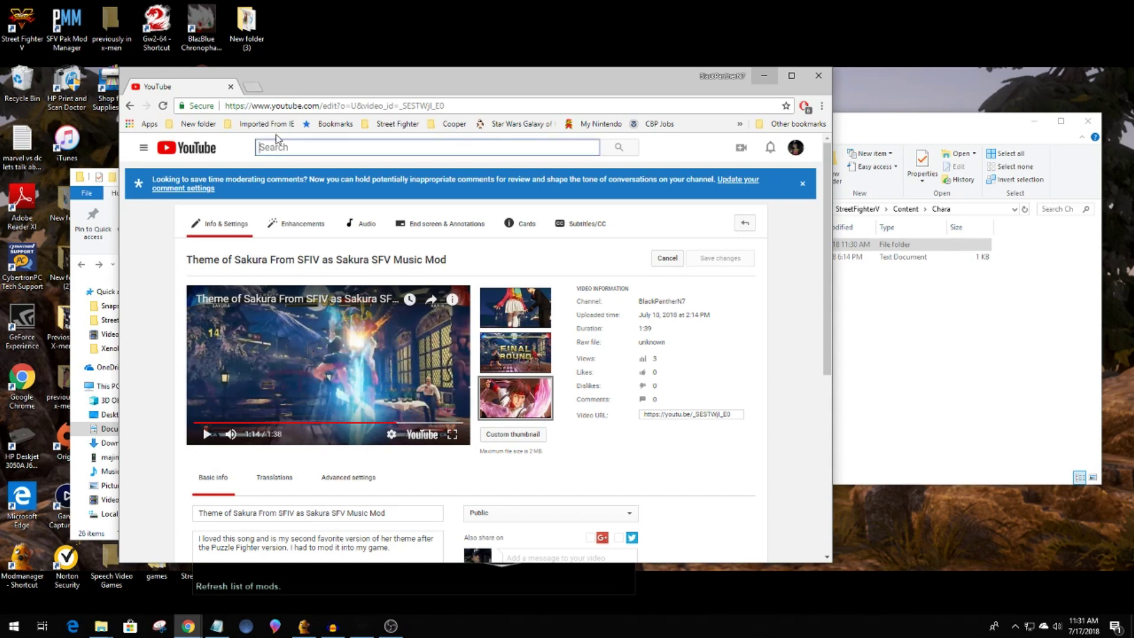
pyautogui.write('ken song')
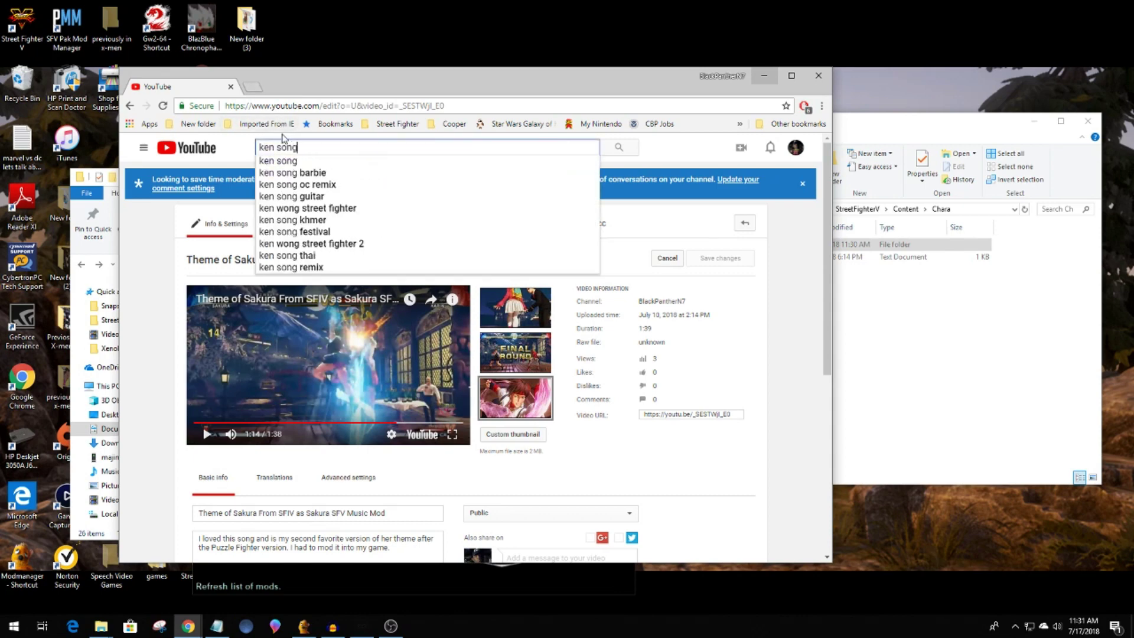
pyautogui.press('Return')
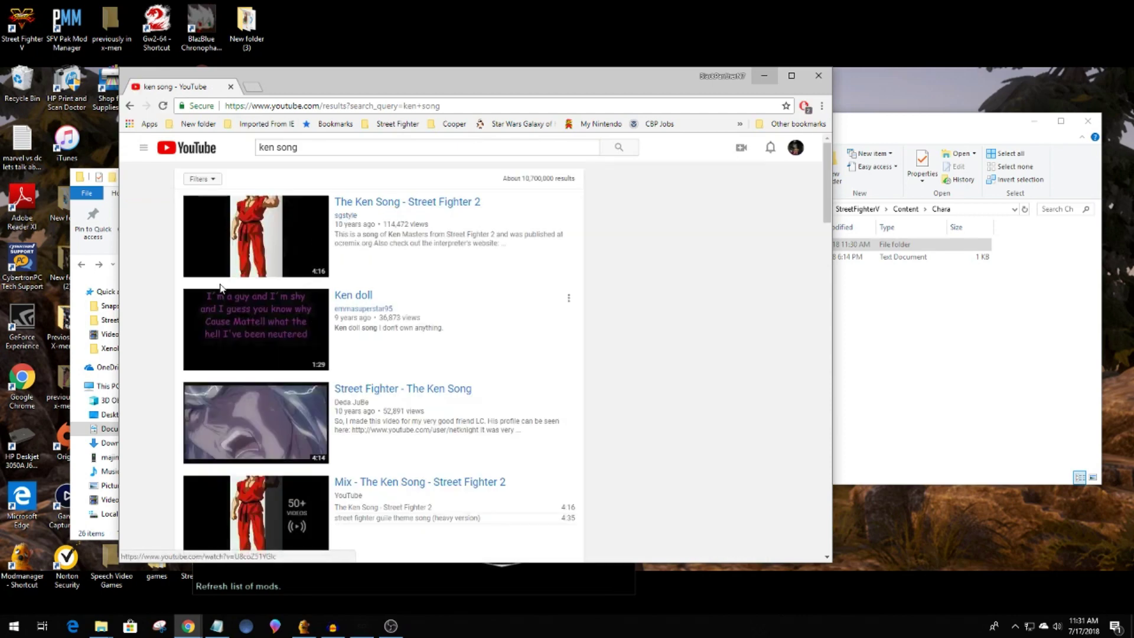
# Search YouTube for "ken song oc remix" and briefly play the OC ReMix #1266 Street Fighter II 'The Ken Song' video.
pyautogui.click(354, 154)
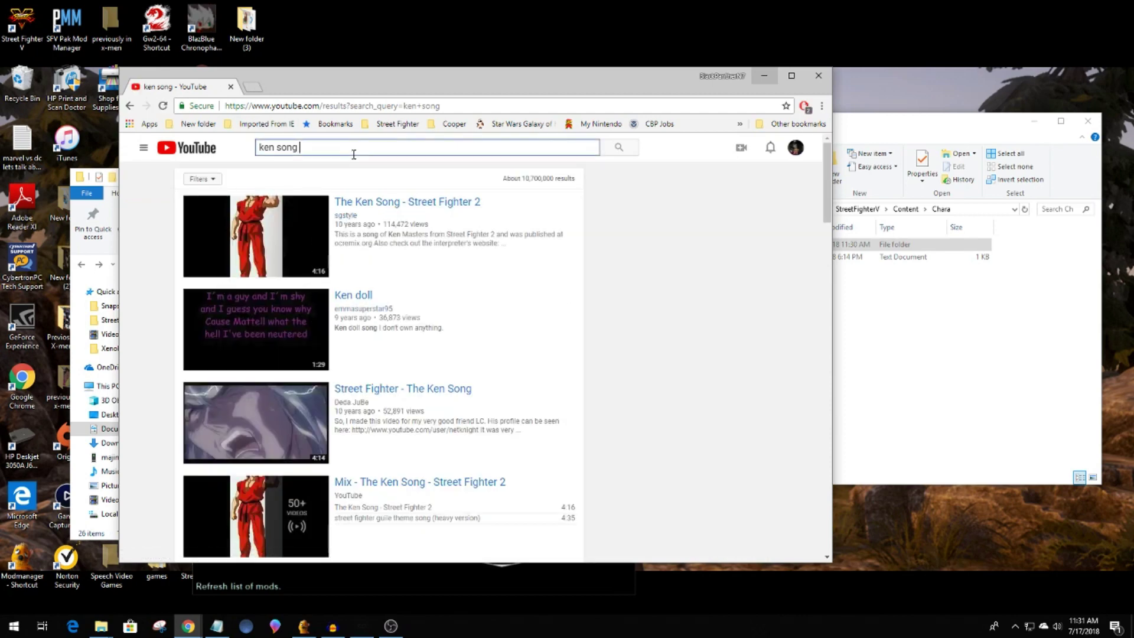
pyautogui.write('oc rem')
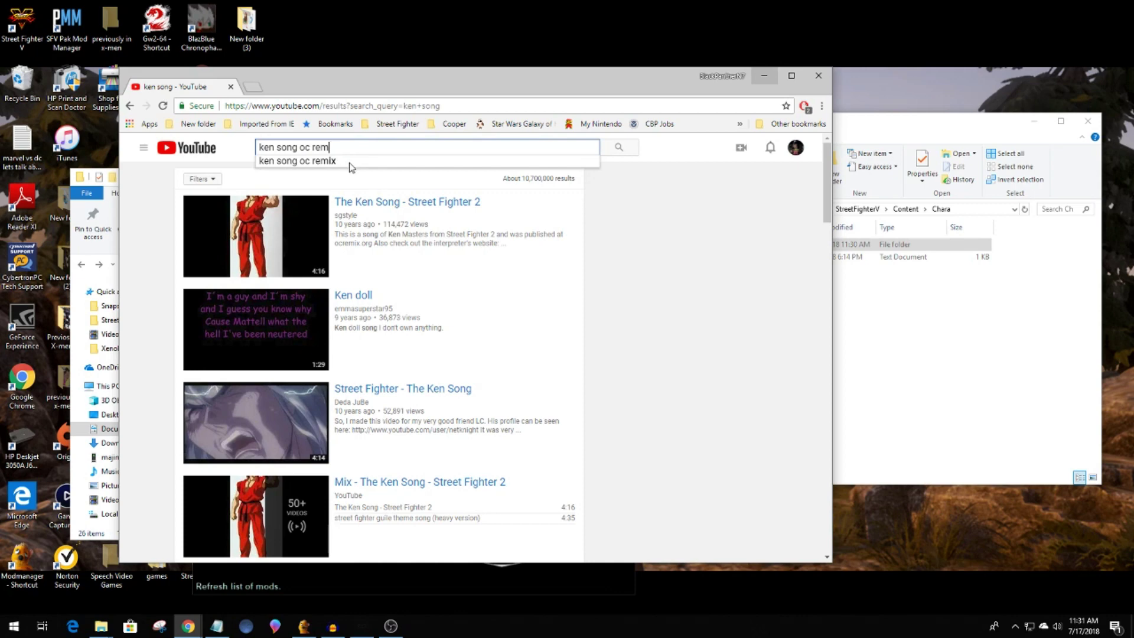
pyautogui.click(350, 167)
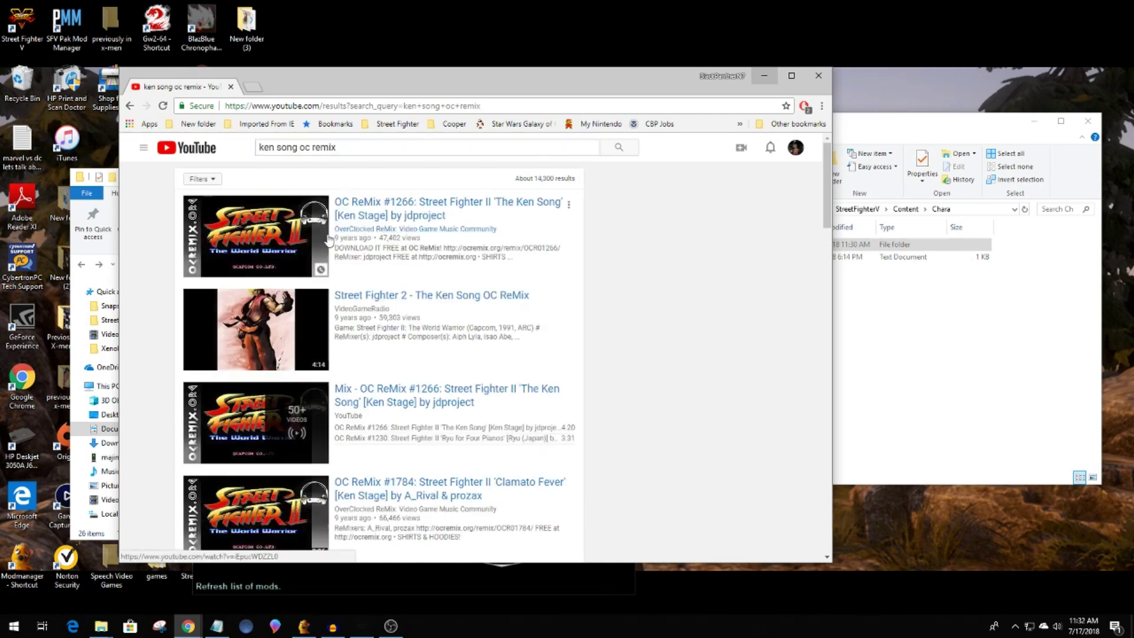
pyautogui.click(329, 240)
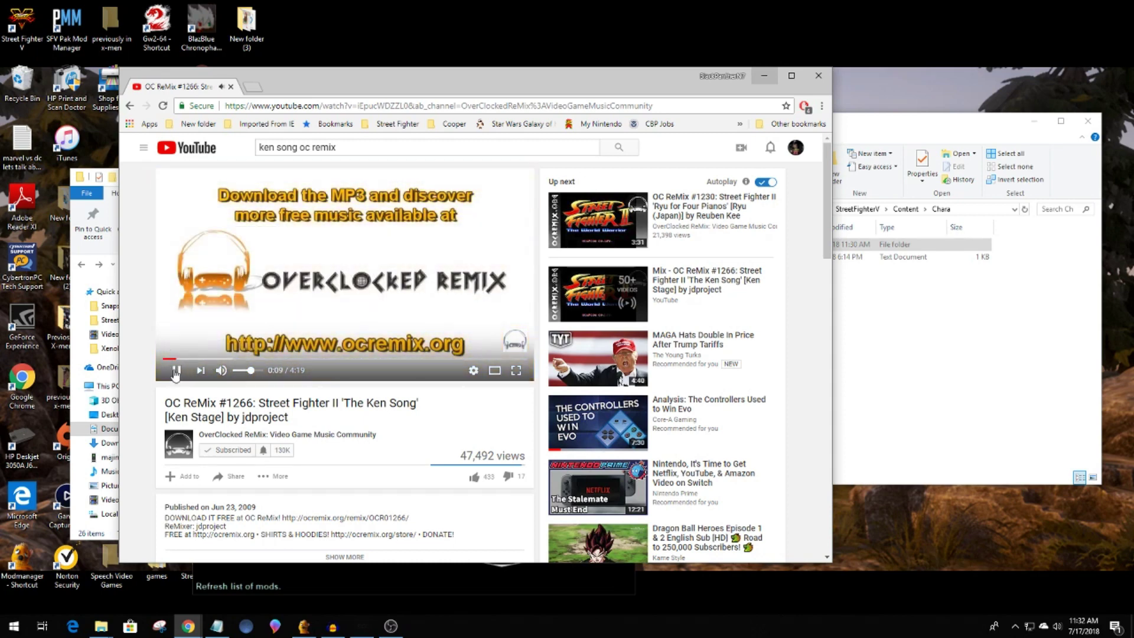
pyautogui.click(176, 369)
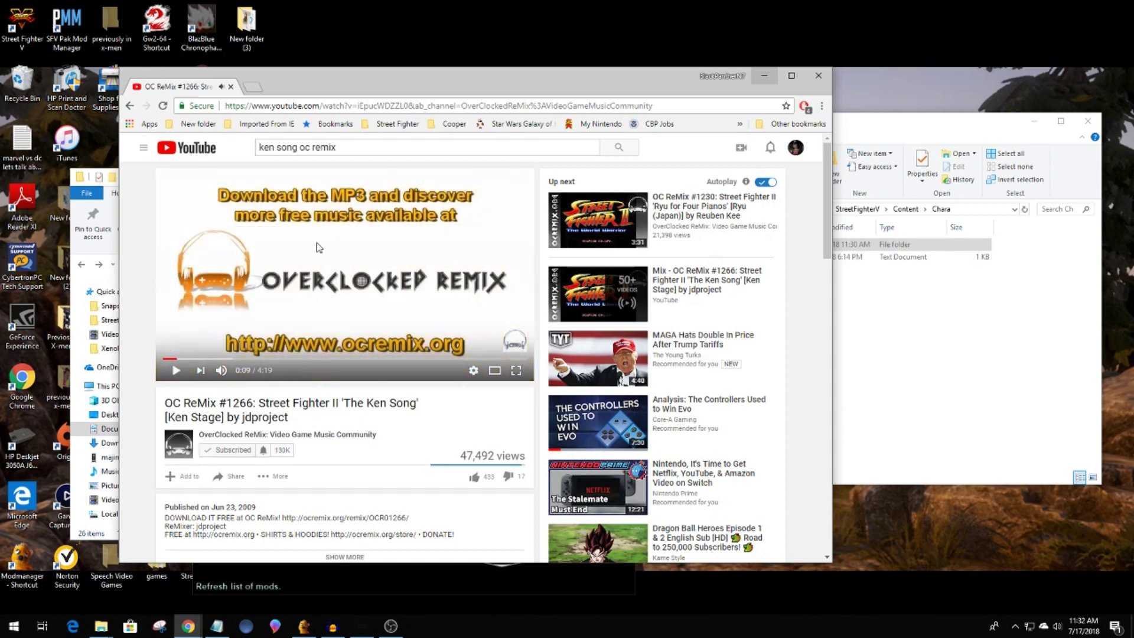
pyautogui.click(766, 77)
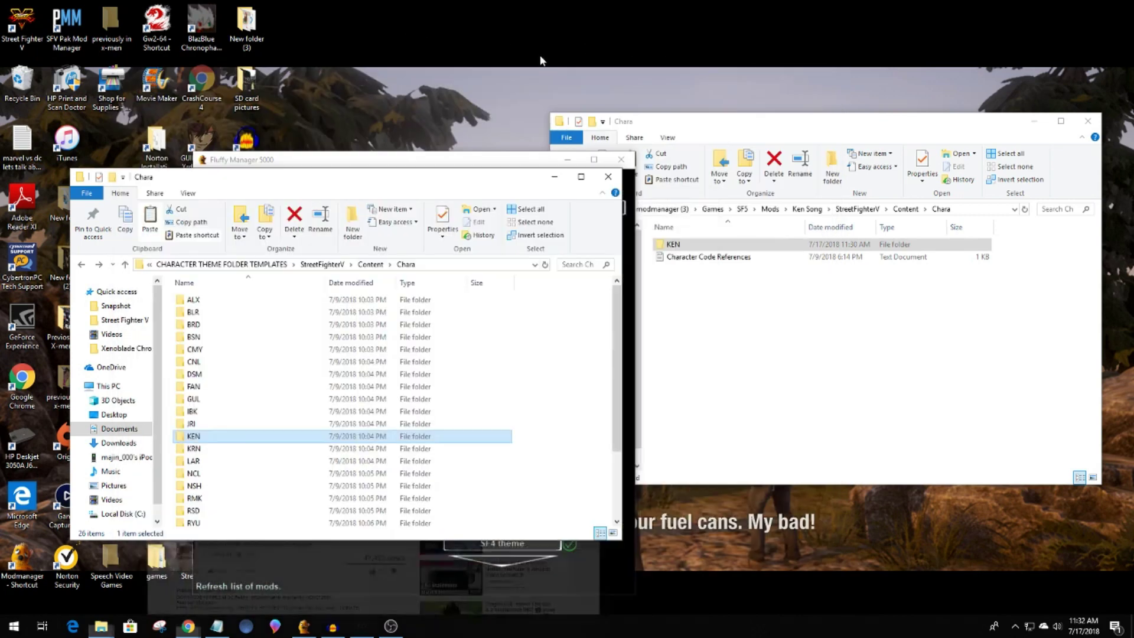
# Launch Street Fighter V and choose the Kanzuki Estate stage for a versus match.
pyautogui.doubleClick(40, 32)
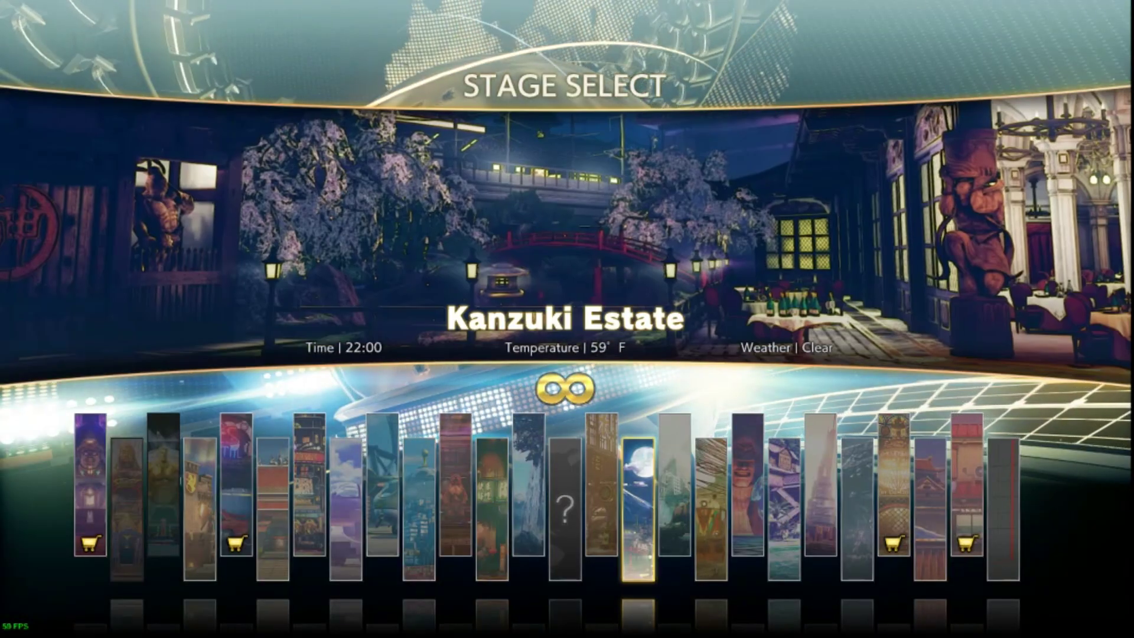
pyautogui.press('Return')
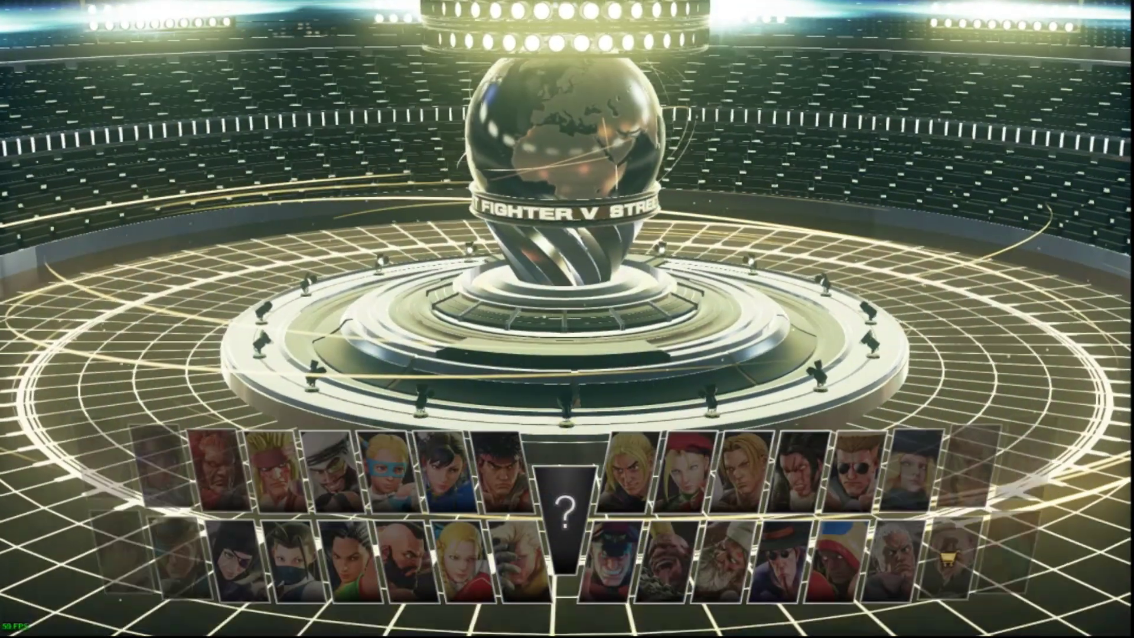
# Choose Ken in his Story costume with color 01 for Player 1 and Ryu as the CPU opponent, and start the match.
pyautogui.press('Right')
pyautogui.press('Right')
pyautogui.press('Right')
pyautogui.press('Right')
pyautogui.press('Right')
pyautogui.press('Right')
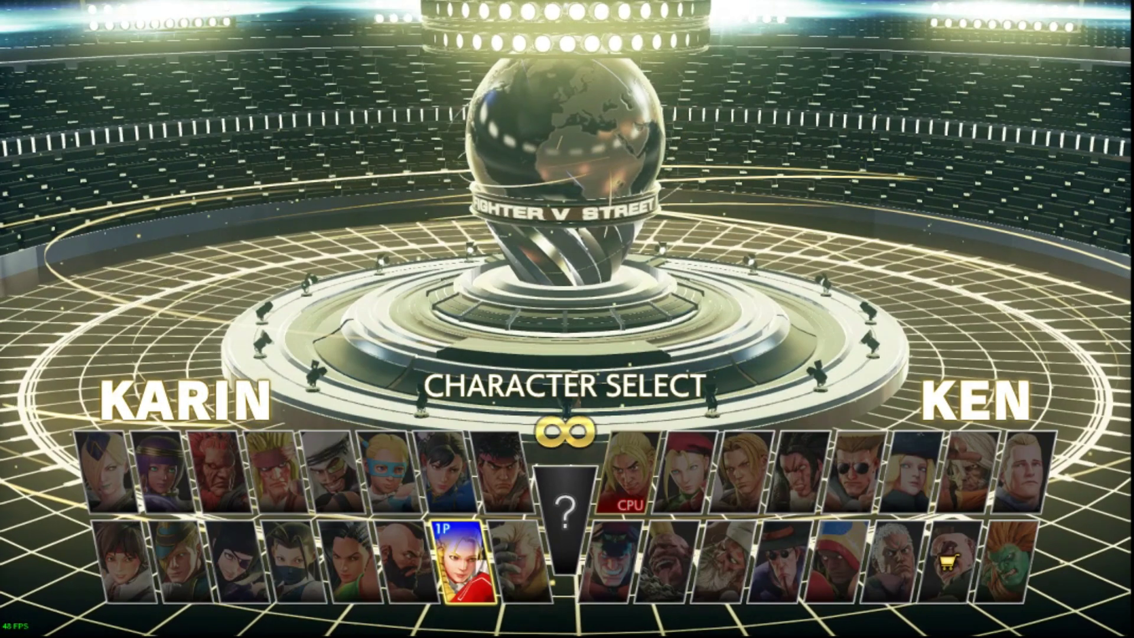
pyautogui.press('Right')
pyautogui.press('Right')
pyautogui.press('Right')
pyautogui.press('Up')
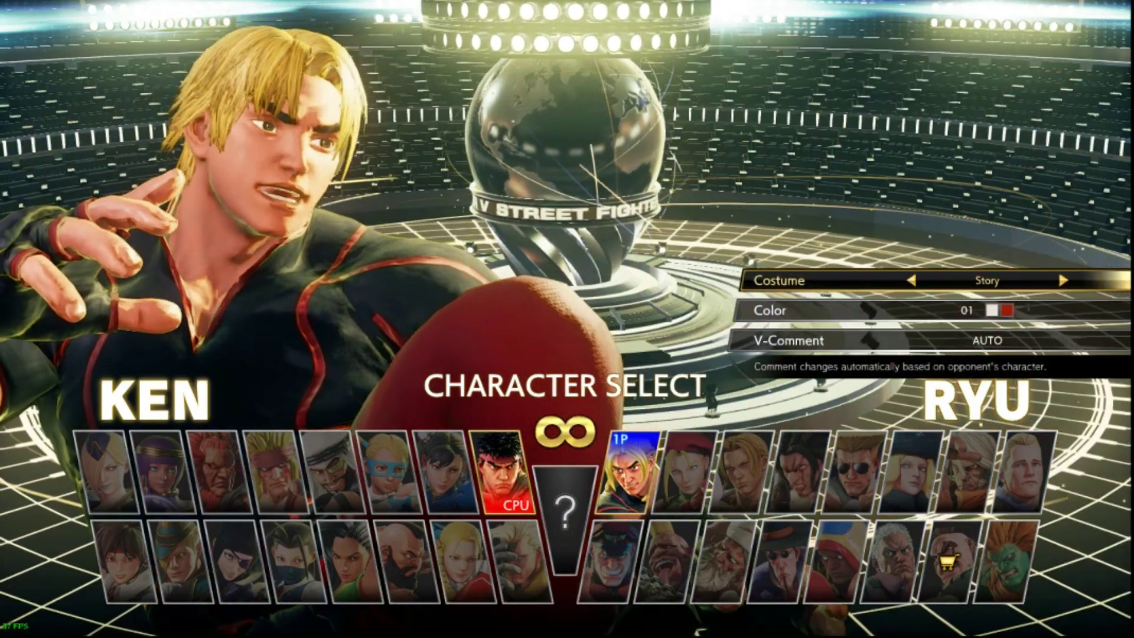
pyautogui.press('Return')
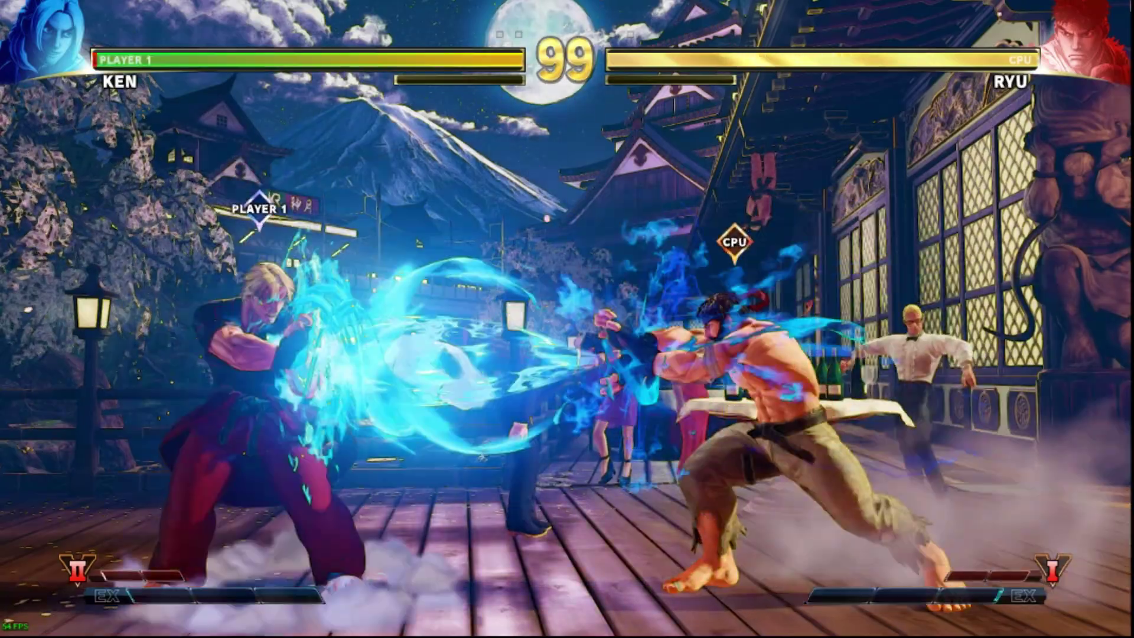
# Fight round 1 as Ken, attacking the CPU-controlled Ryu with punches, kicks and special moves until he is knocked out.
pyautogui.press('k')
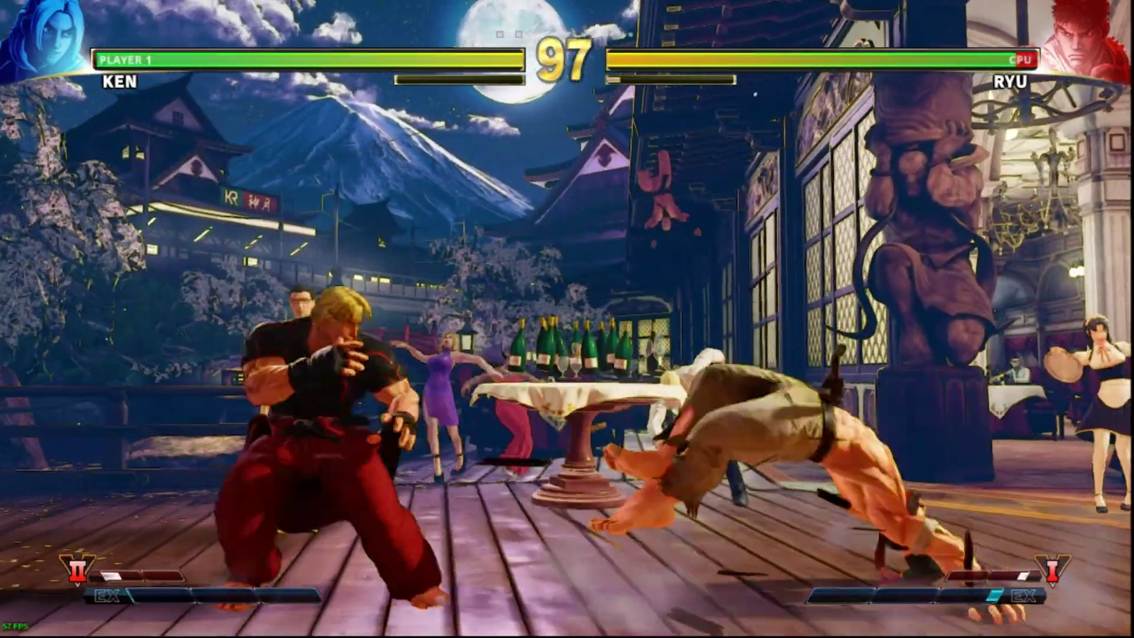
pyautogui.press('j')
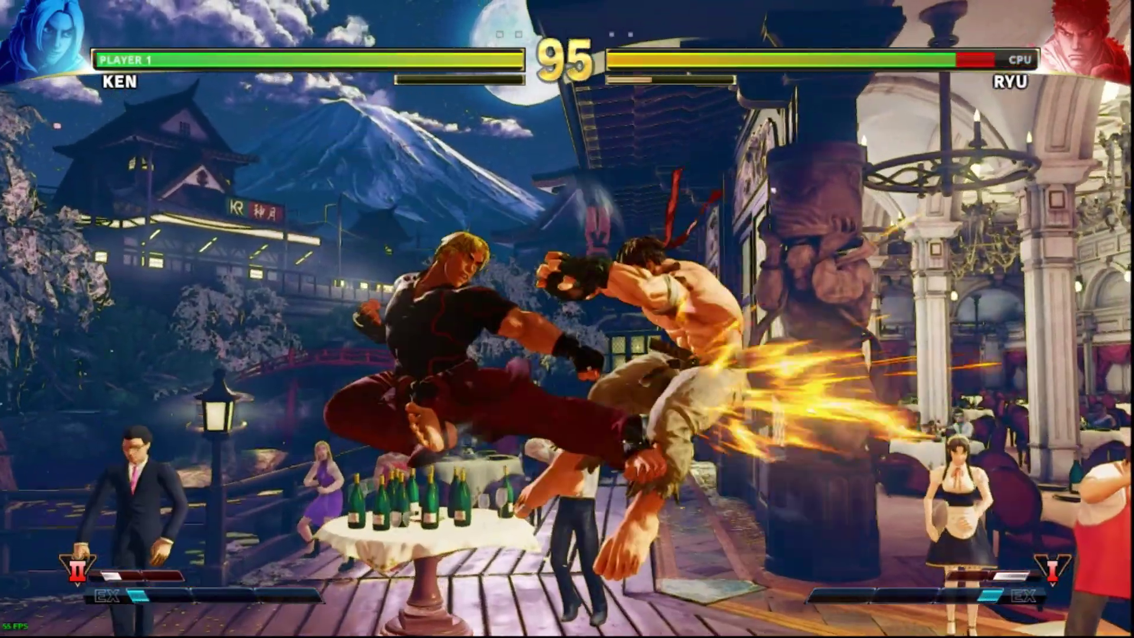
pyautogui.press('k')
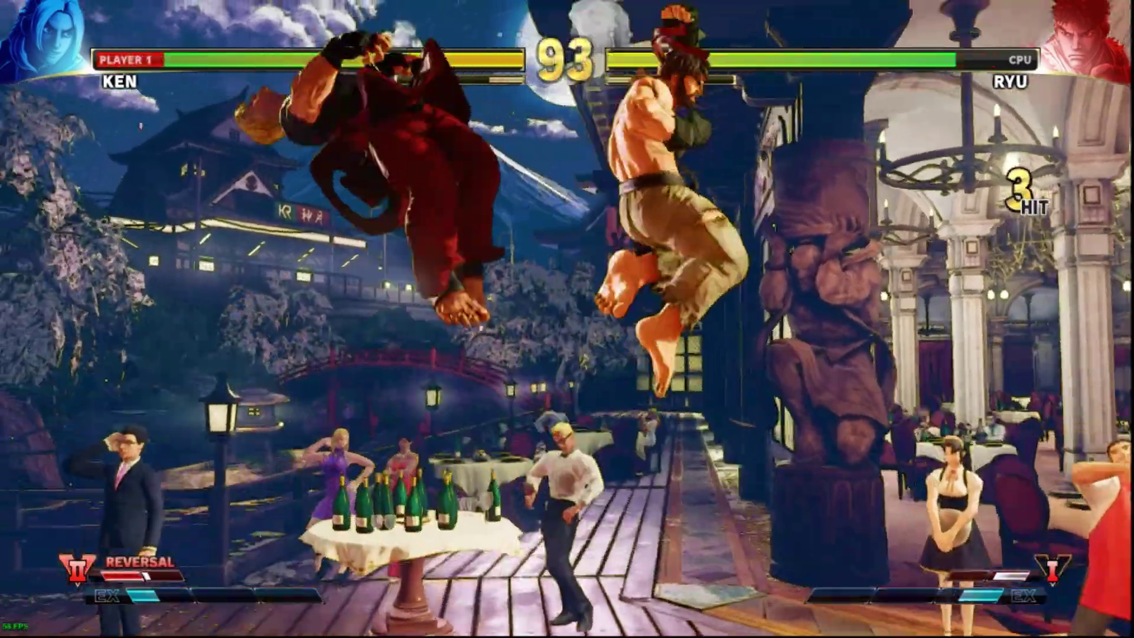
pyautogui.press('j')
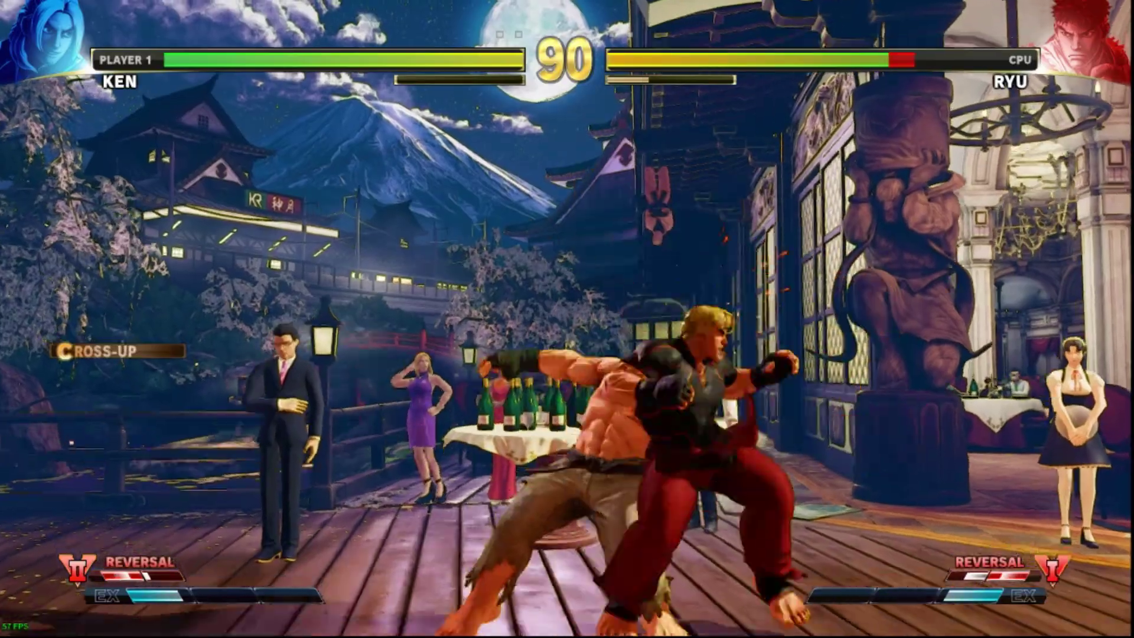
pyautogui.press('k')
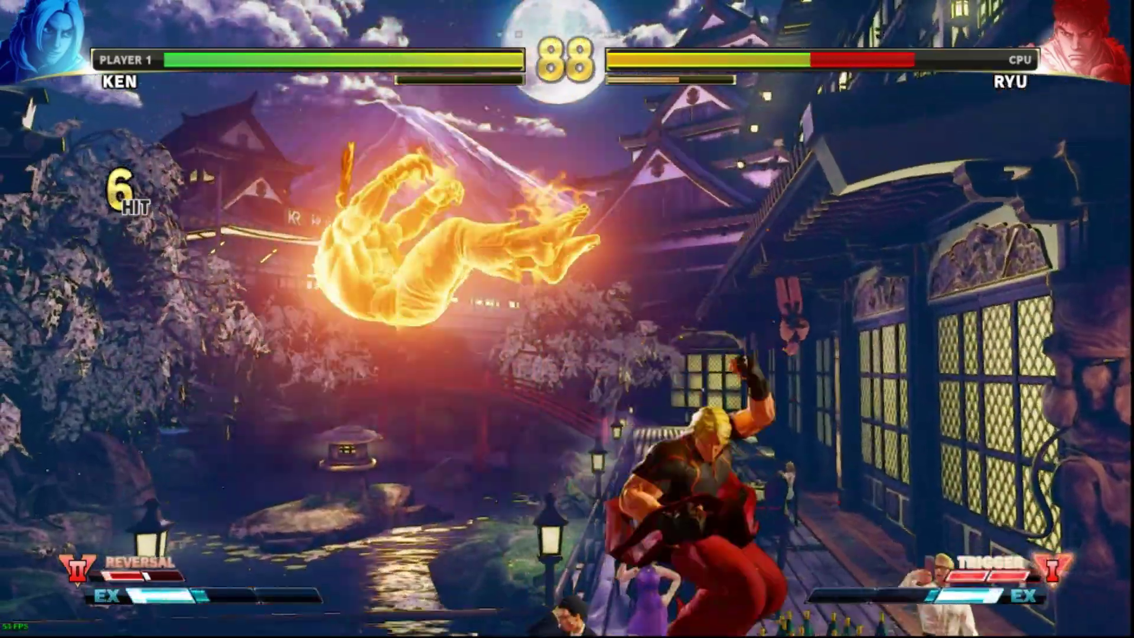
pyautogui.press('j')
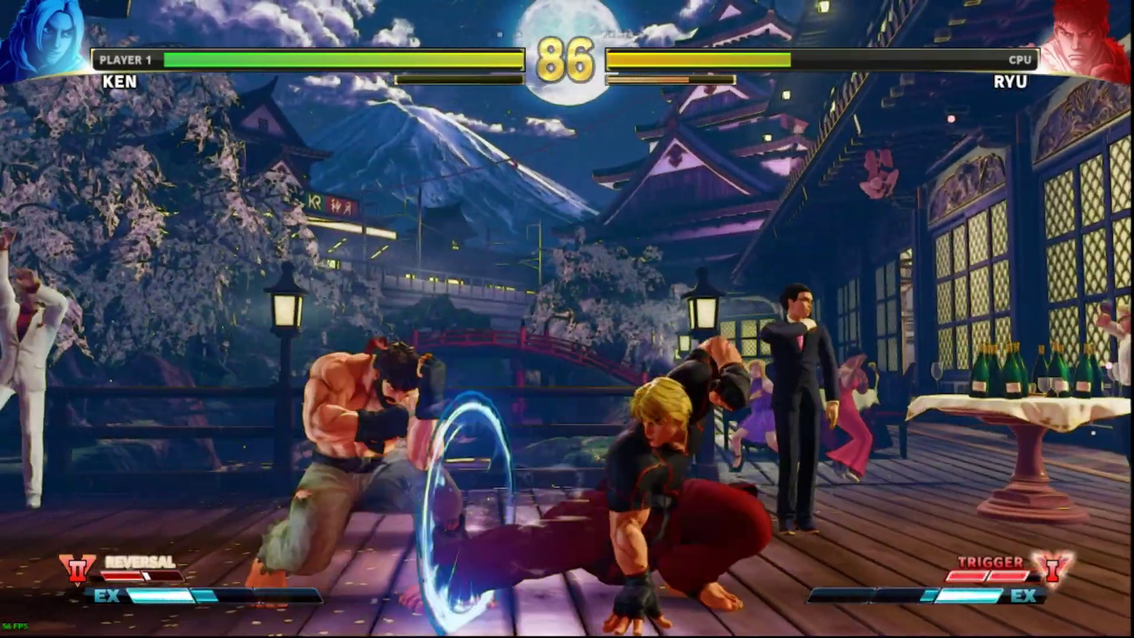
pyautogui.press('k')
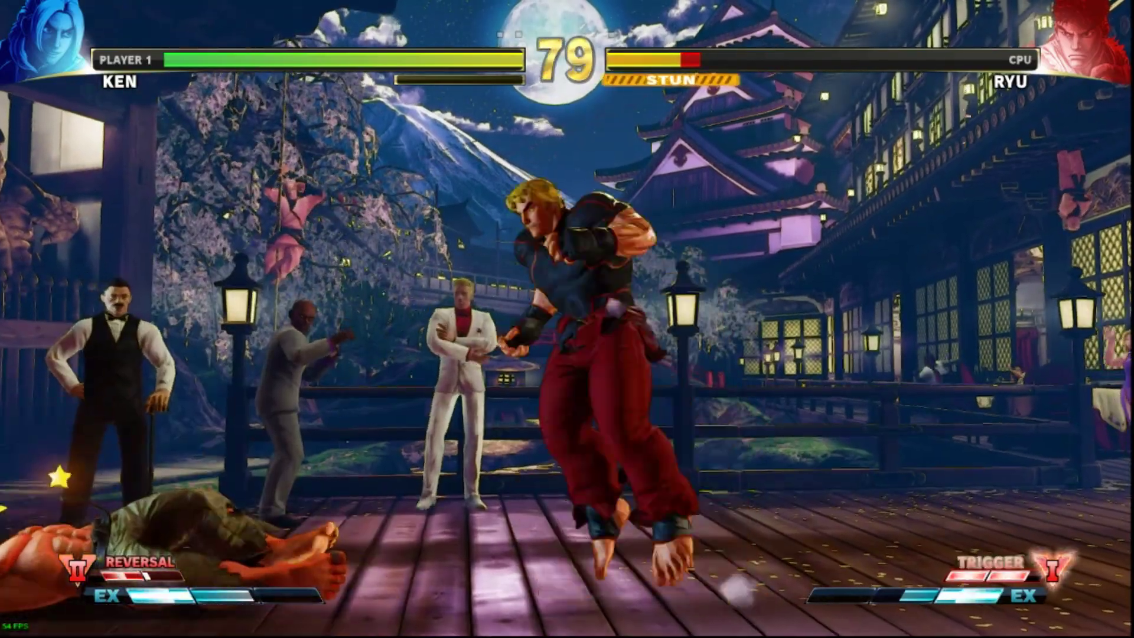
pyautogui.press('w')
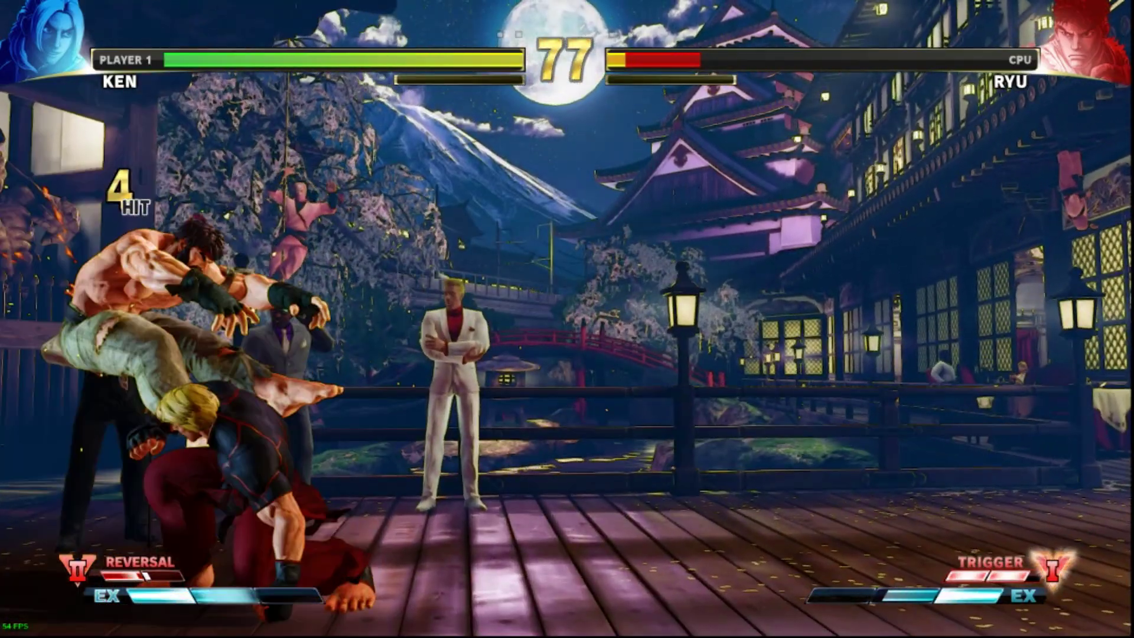
pyautogui.press('d')
pyautogui.press('s')
pyautogui.press('d')
pyautogui.press('u')
pyautogui.press('i')
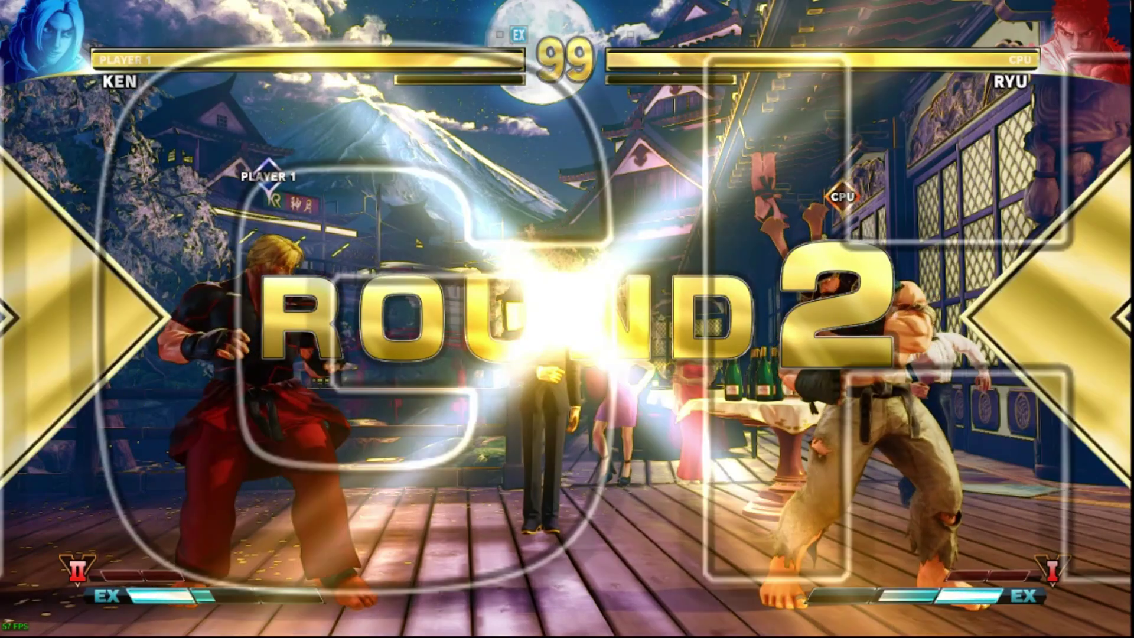
# Fight round 2 as Ken with repeated attacks on Ryu until the match is won.
pyautogui.press('Right')
pyautogui.press('k')
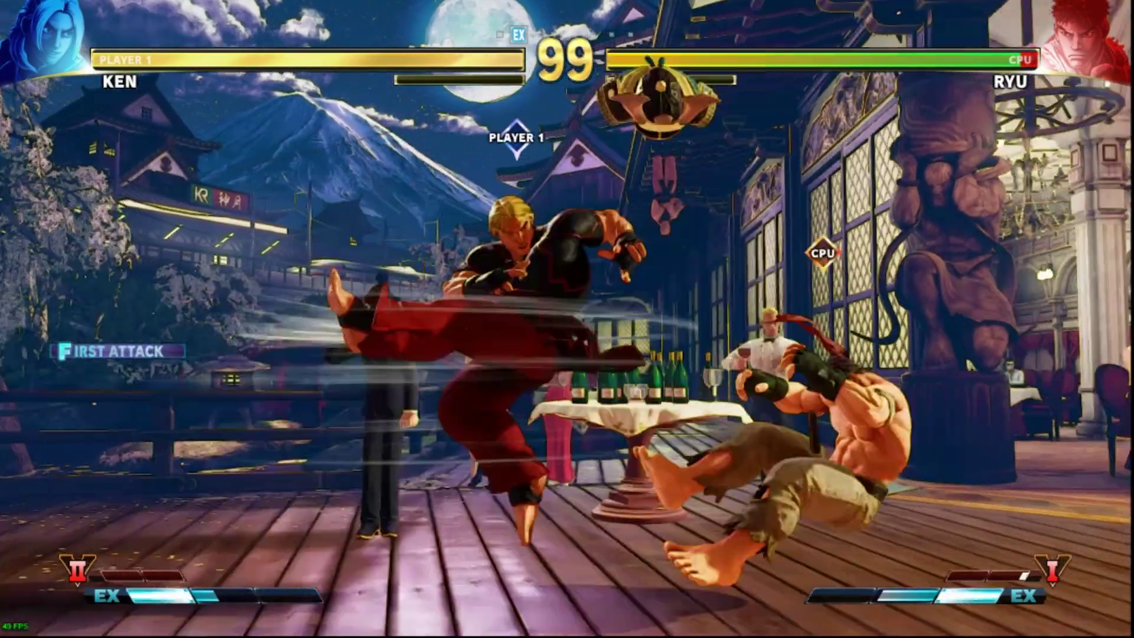
pyautogui.press('Down')
pyautogui.press('Right')
pyautogui.press('j')
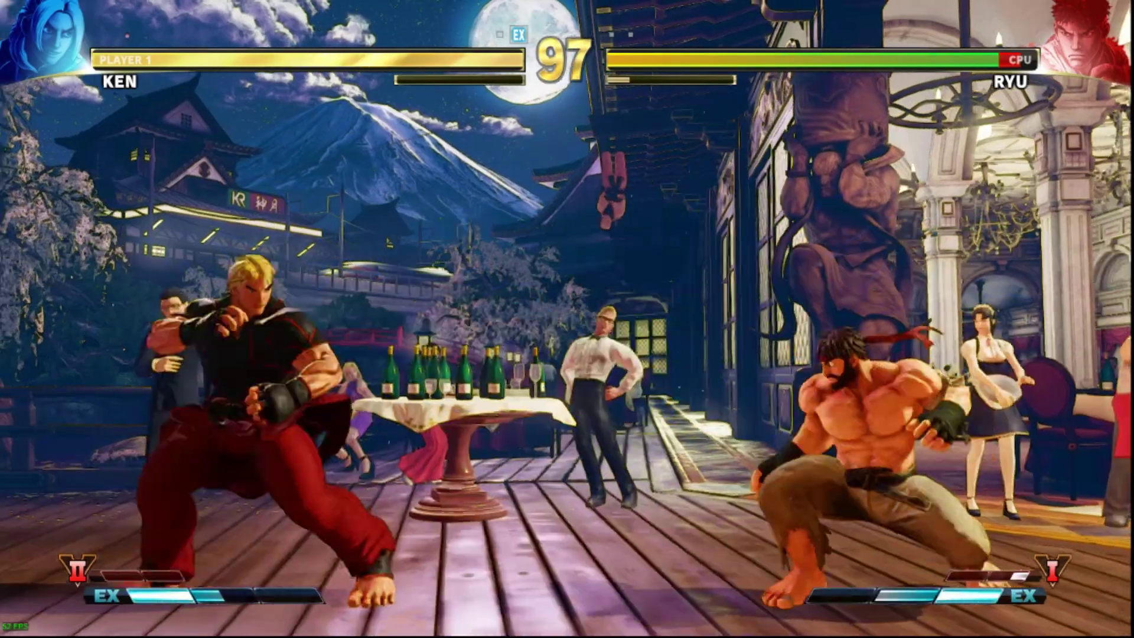
pyautogui.press('Down')
pyautogui.press('Right')
pyautogui.press('j')
pyautogui.press('Down')
pyautogui.press('Right')
pyautogui.press('j')
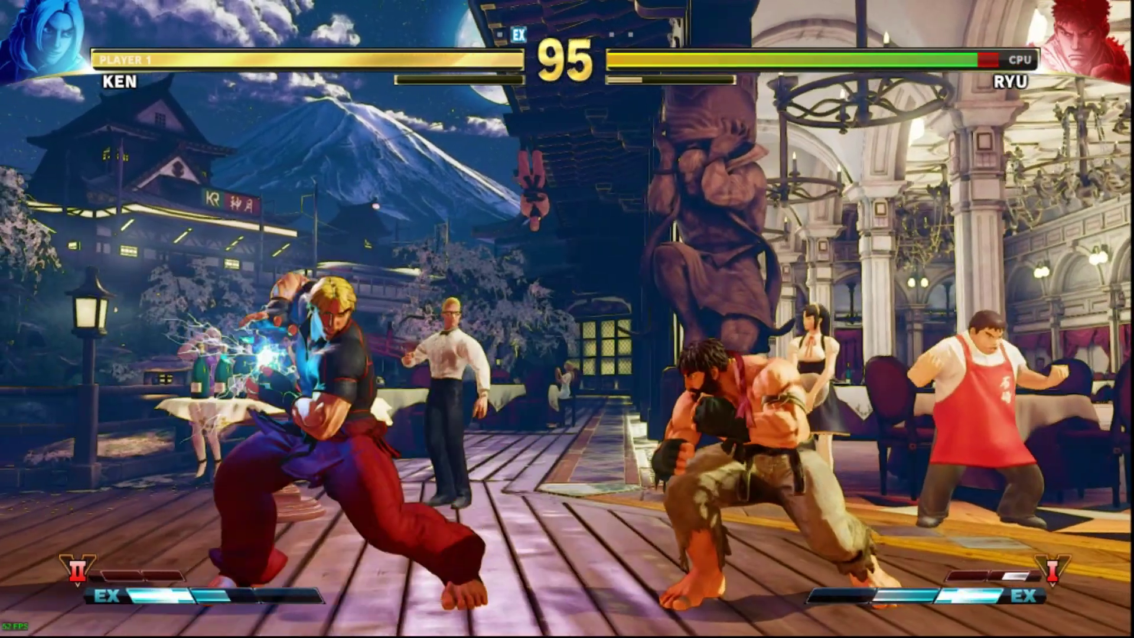
pyautogui.press('Down')
pyautogui.press('Left')
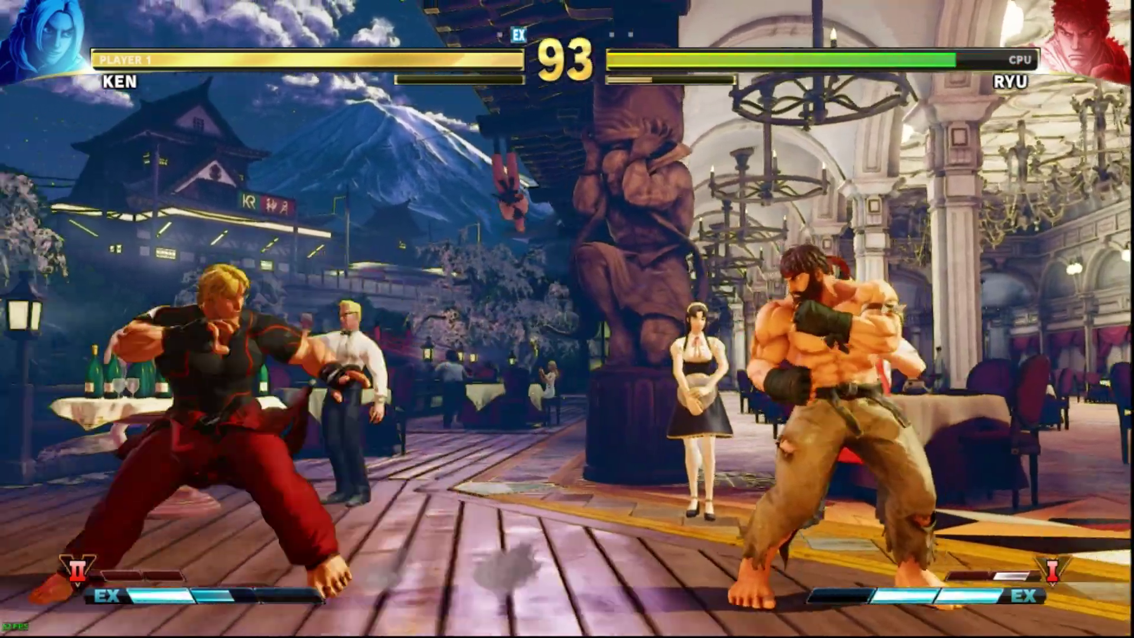
pyautogui.press('k')
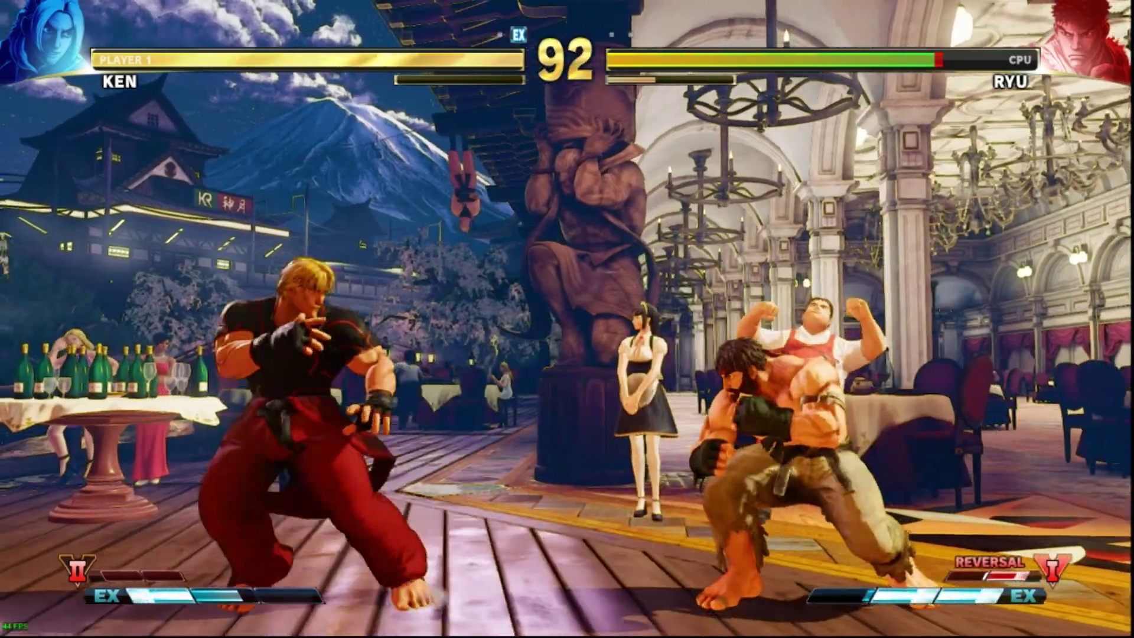
pyautogui.press('Right')
pyautogui.press('j')
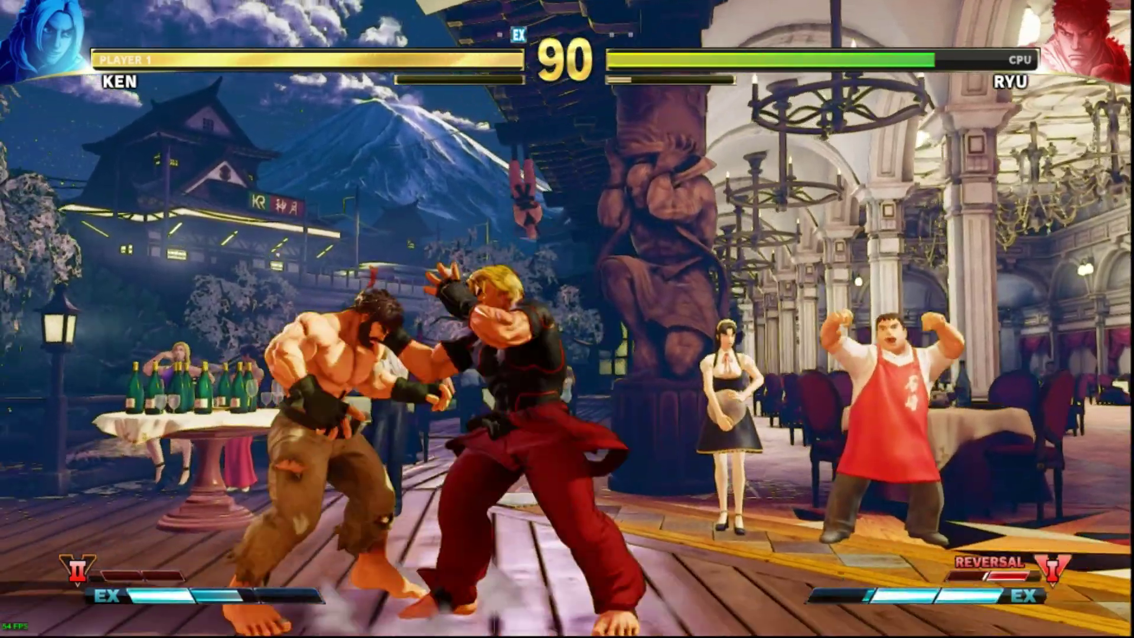
pyautogui.press('k')
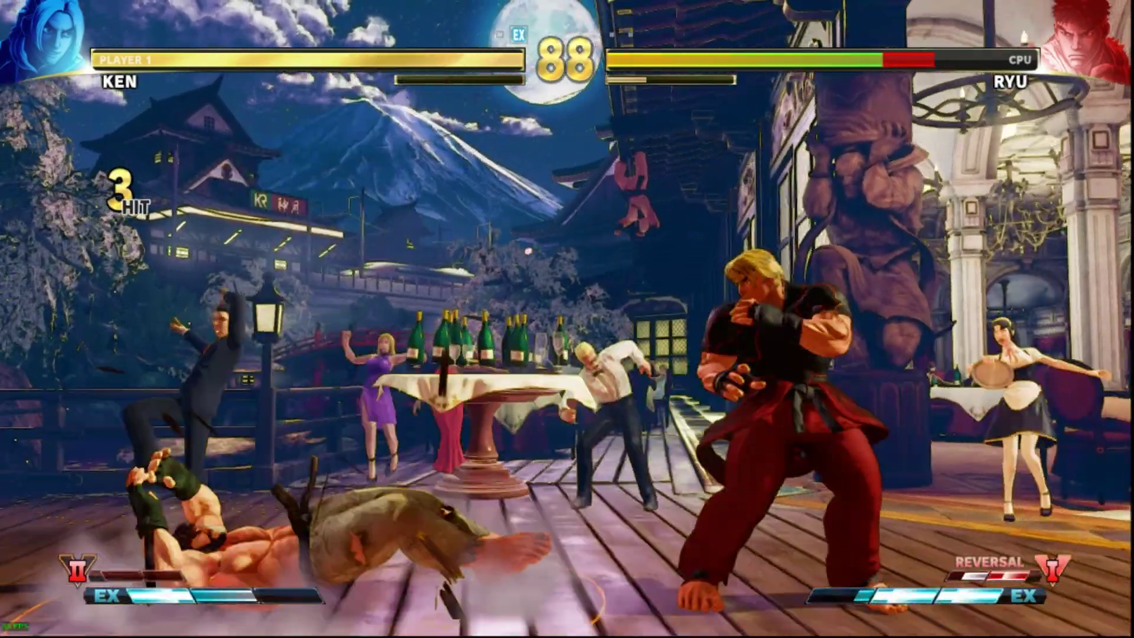
pyautogui.press('Left')
pyautogui.press('Left')
pyautogui.press('k')
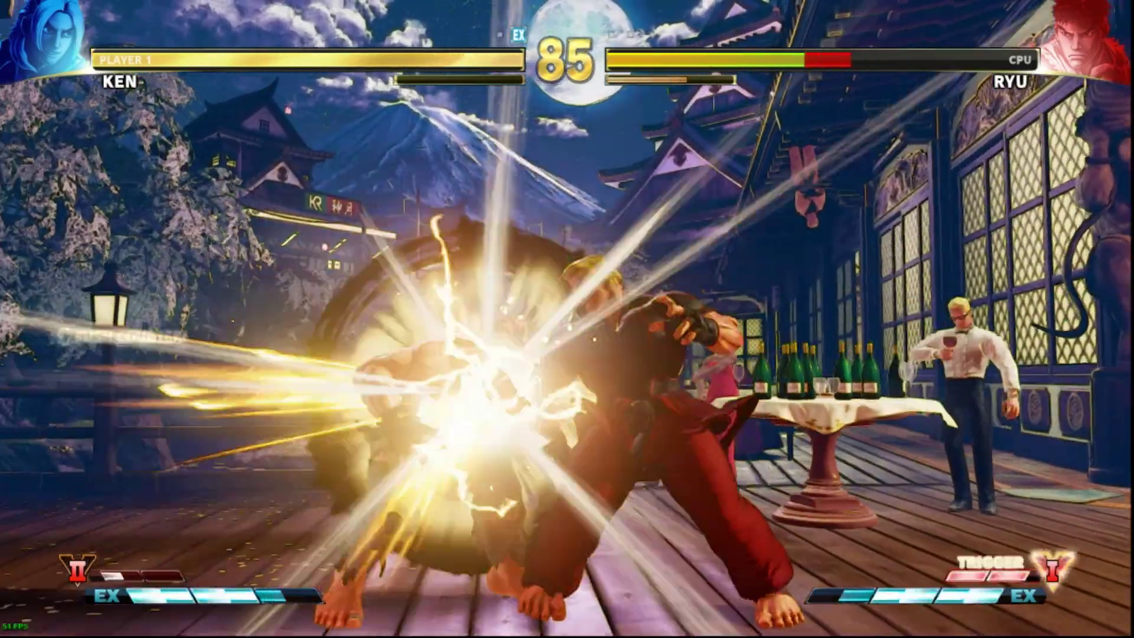
pyautogui.press('Down')
pyautogui.press('Right')
pyautogui.press('k')
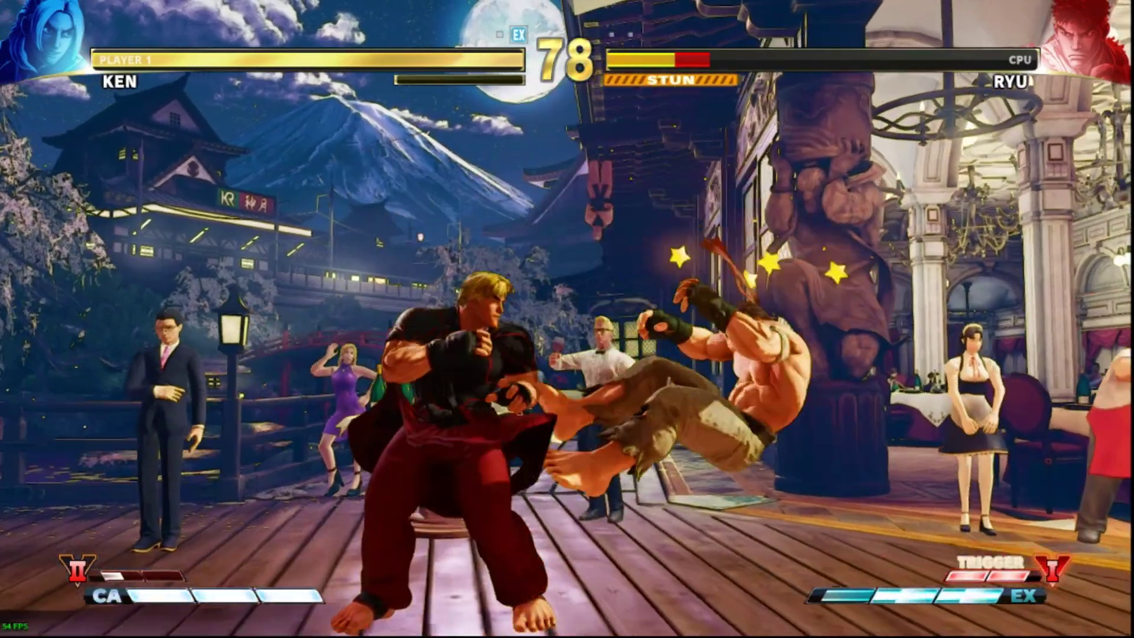
pyautogui.press('Down')
pyautogui.press('Right')
pyautogui.press('Down')
pyautogui.press('Right')
pyautogui.press('k')
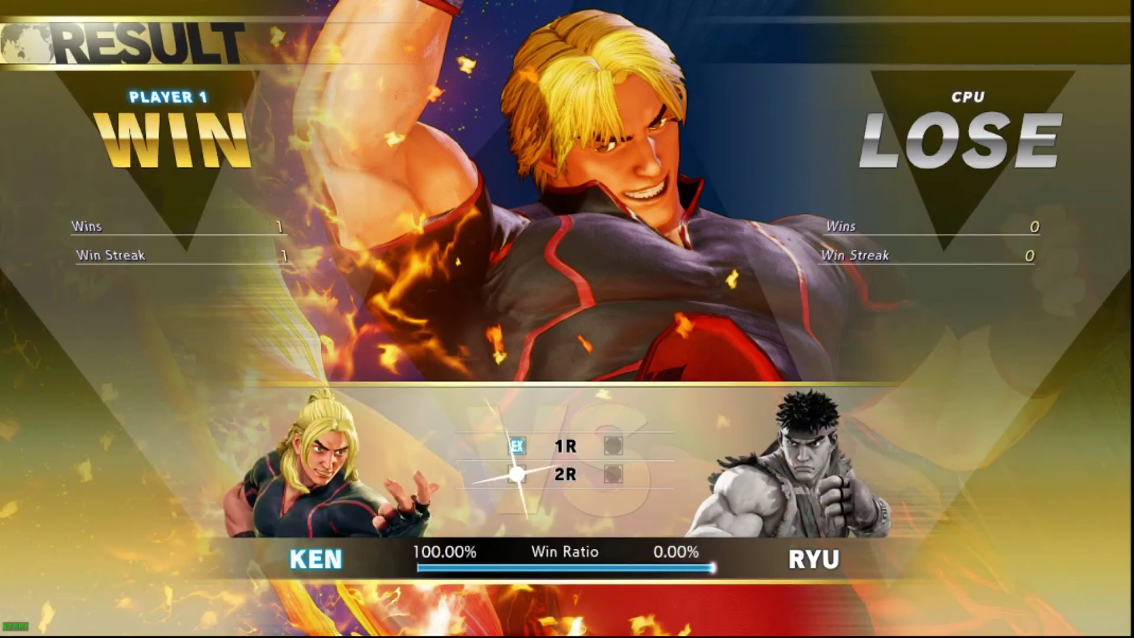
# Open the results options after the match and highlight Return to Character/Stage Select.
pyautogui.press('Return')
pyautogui.press('Down')
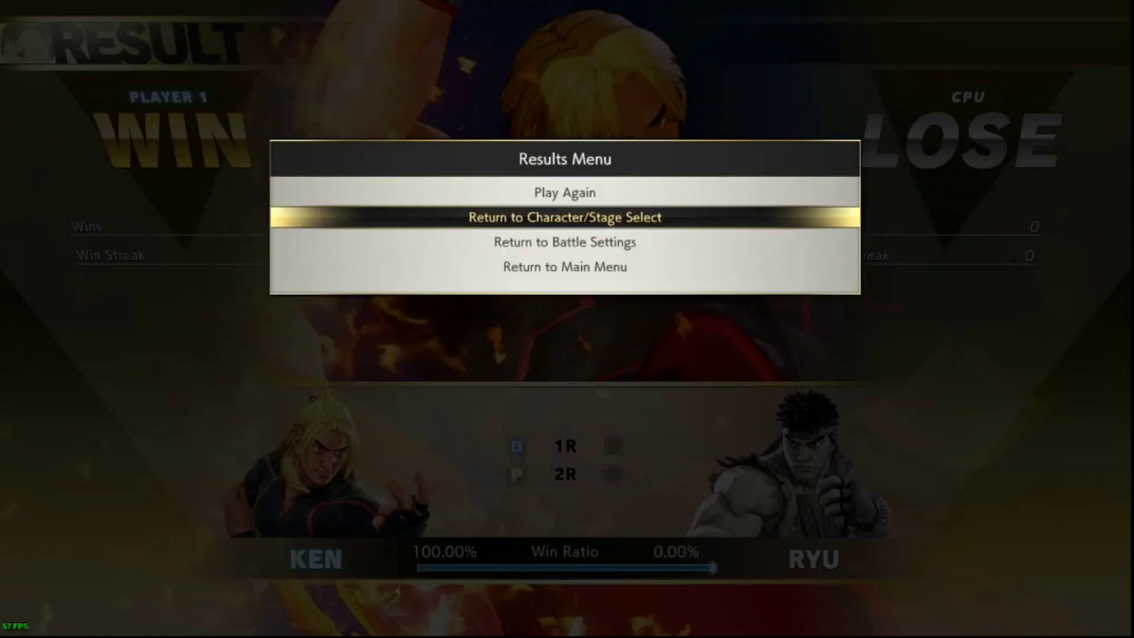